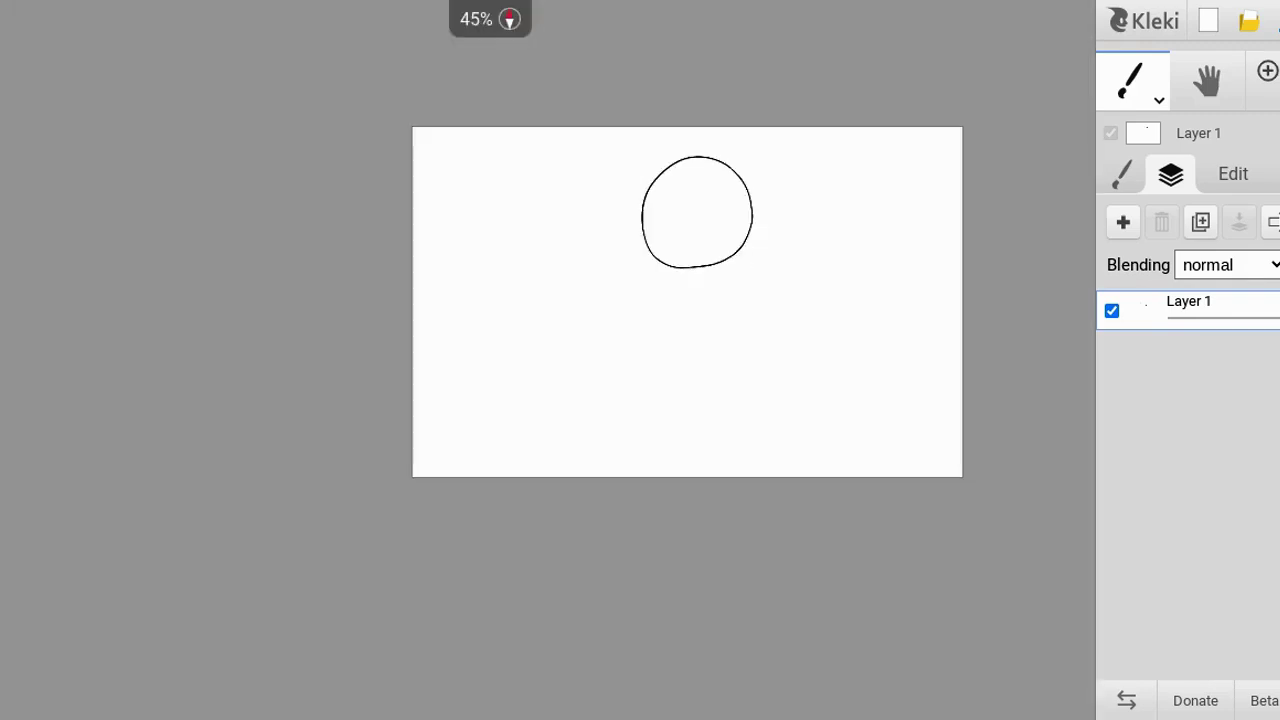
Step: Undo the first head circle and draw a new round head outline near the upper middle of the canvas
scroll(730, 320, "up", 3)
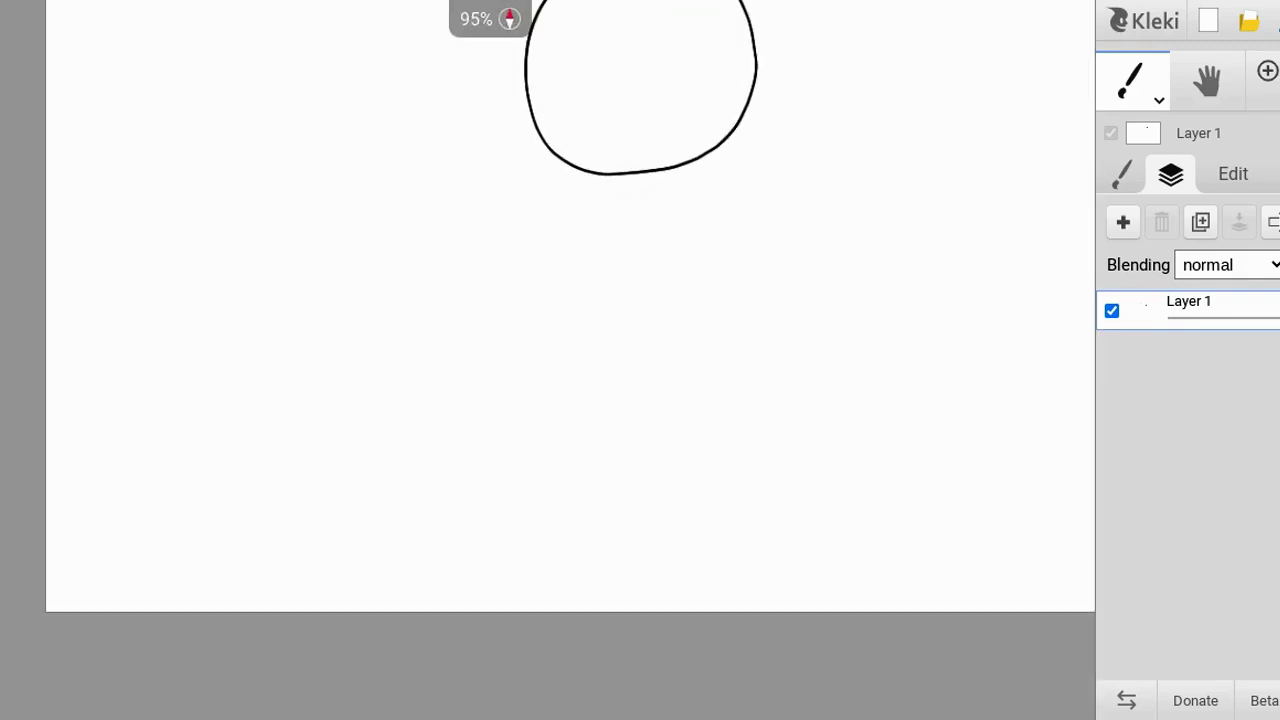
key("ctrl+z")
scroll(568, 330, "up", 5)
scroll(548, 360, "up", 3)
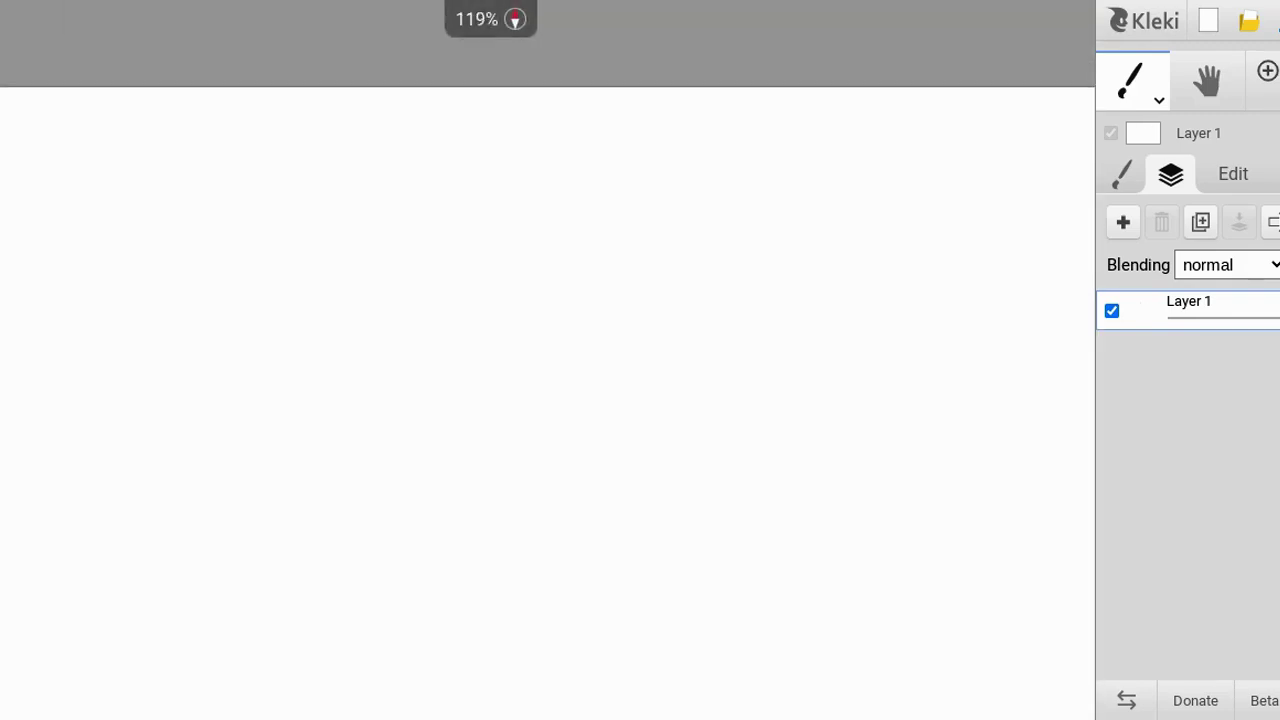
mouse_move(398, 344)
left_mouse_down()
mouse_move(515, 420)
mouse_move(642, 396)
mouse_move(714, 330)
mouse_move(744, 208)
left_mouse_up()
scroll(700, 112, "down", 4)
Step: Draw a small triangular collar just below the head, with a short shoulder stroke at each upper corner
scroll(686, 281, "up", 6)
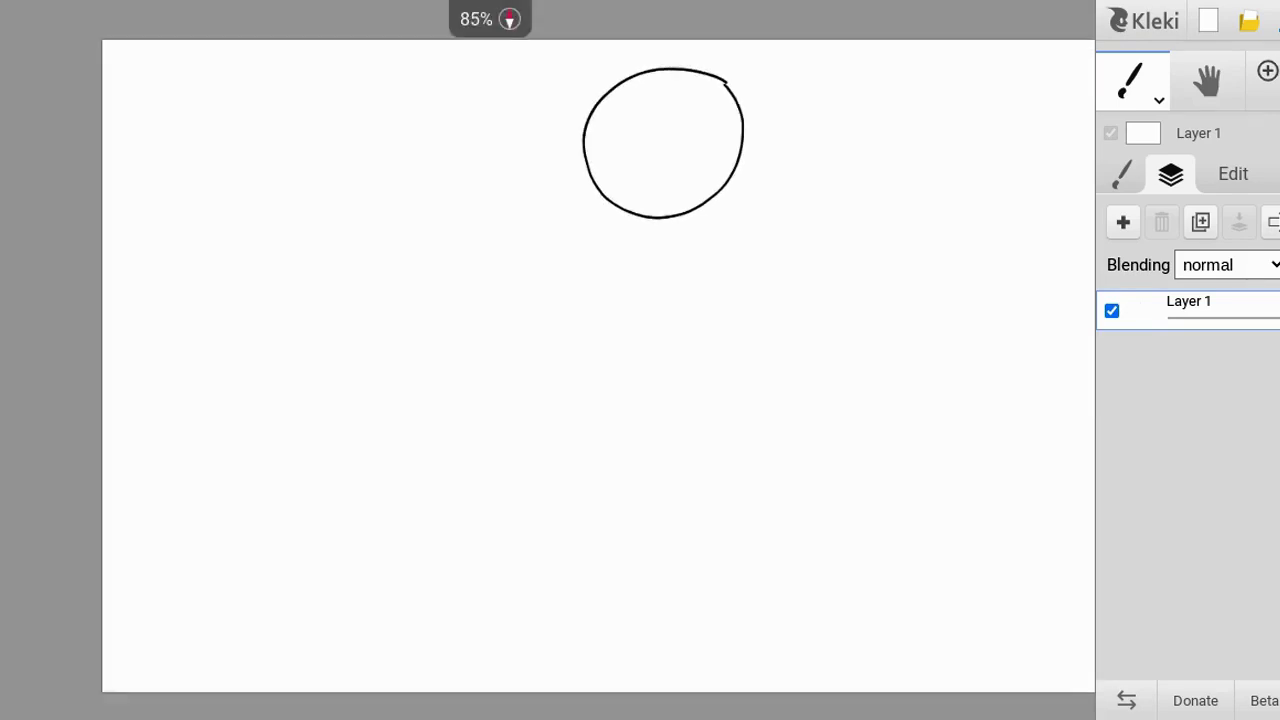
scroll(628, 174, "up", 5)
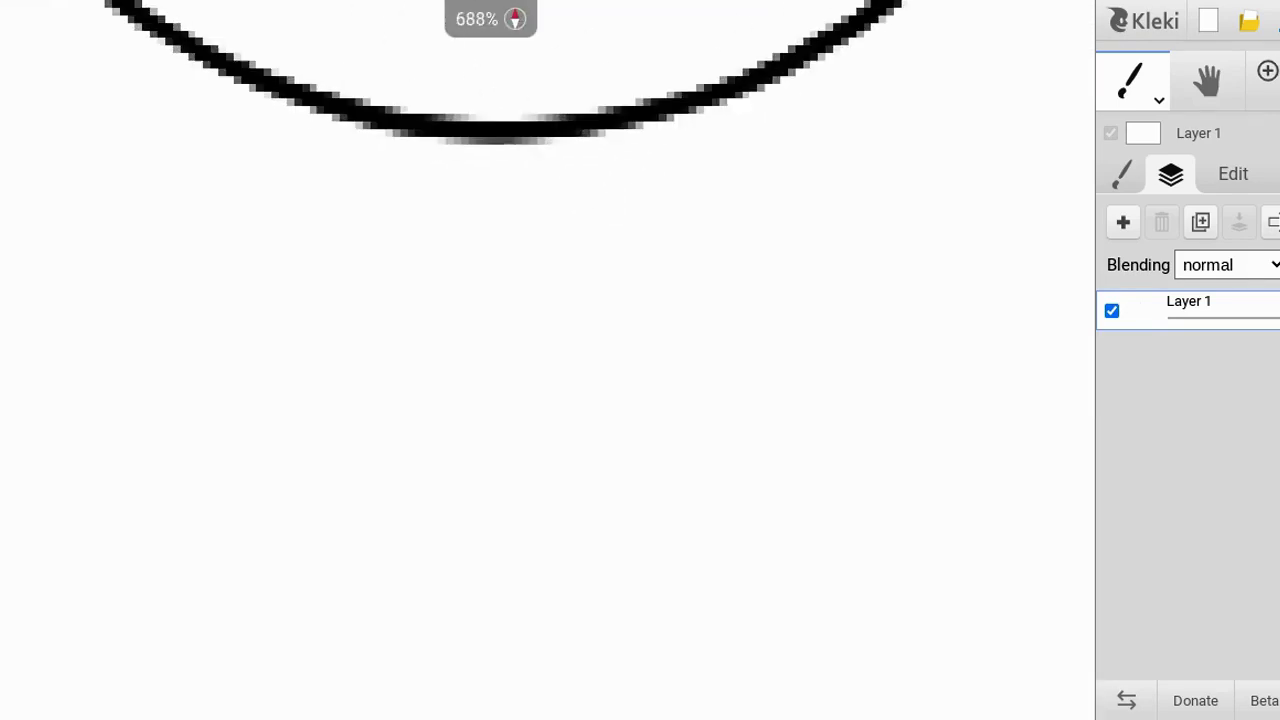
mouse_move(423, 292)
left_mouse_down()
mouse_move(743, 304)
mouse_move(306, 456)
mouse_move(300, 436)
mouse_move(413, 282)
mouse_move(291, 340)
left_mouse_up()
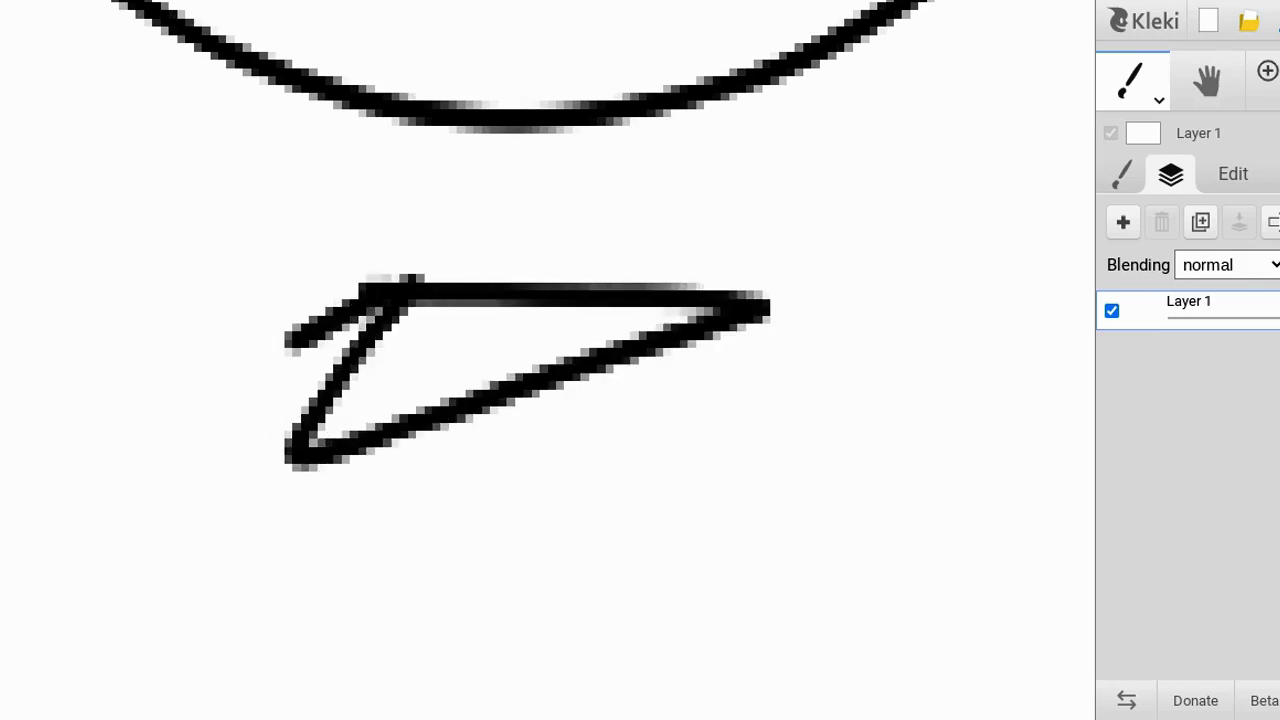
scroll(790, 190, "down", 8)
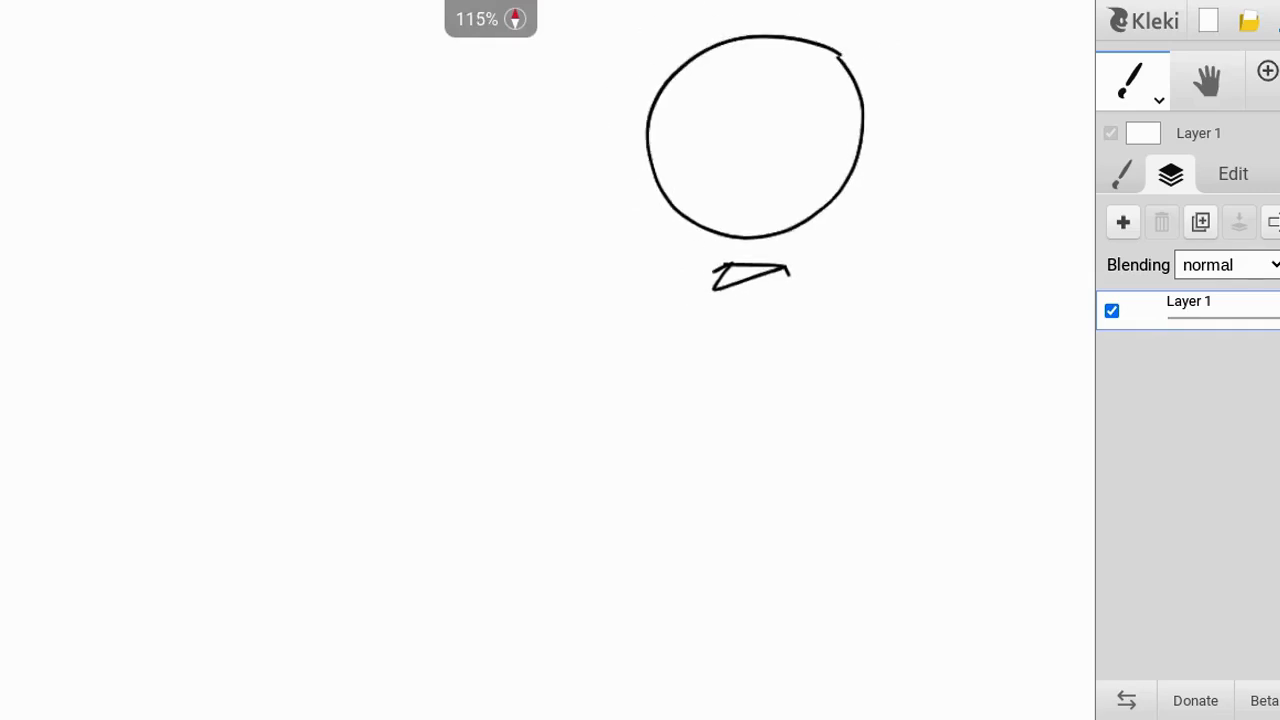
Step: Draw the two short neck lines connecting the bottom of the head to the collar
scroll(790, 182, "up", 9)
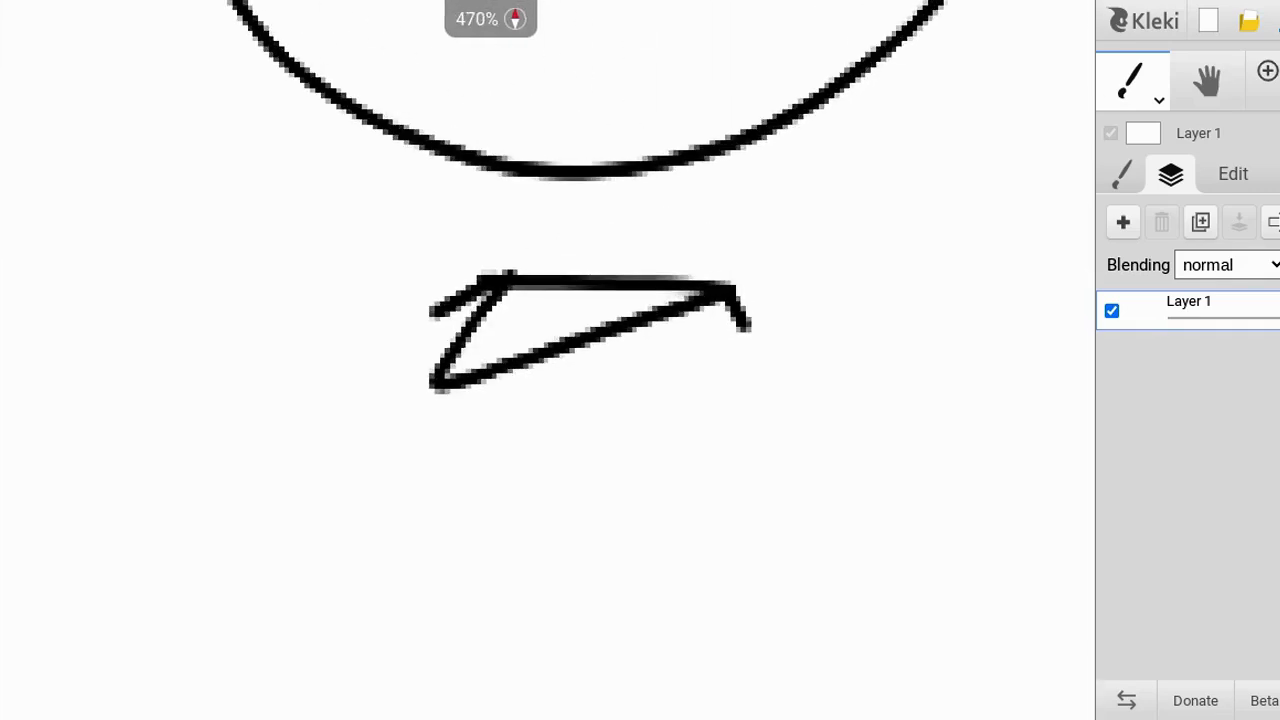
left_click_drag(360, 205, 340, 395)
left_click_drag(755, 175, 780, 410)
scroll(764, 339, "down", 10)
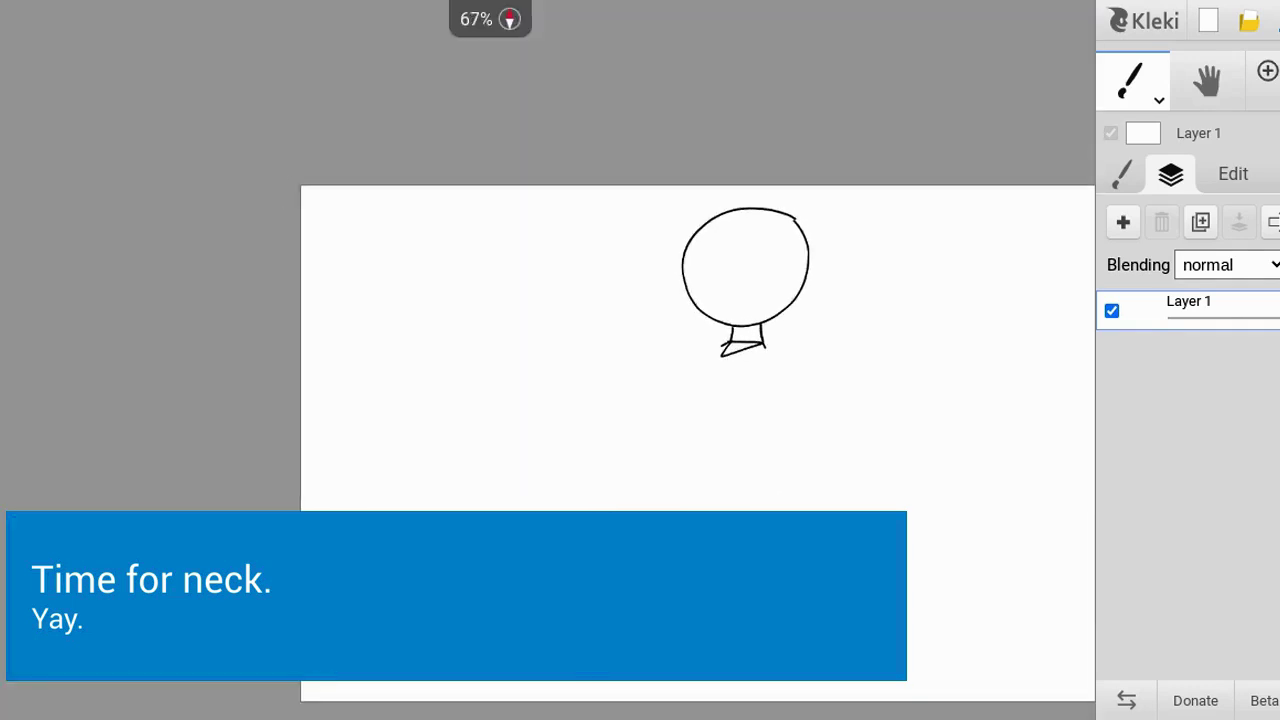
Step: Draw the left and right torso outlines, curving down from the shoulder strokes to the waist
scroll(759, 396, "up", 6)
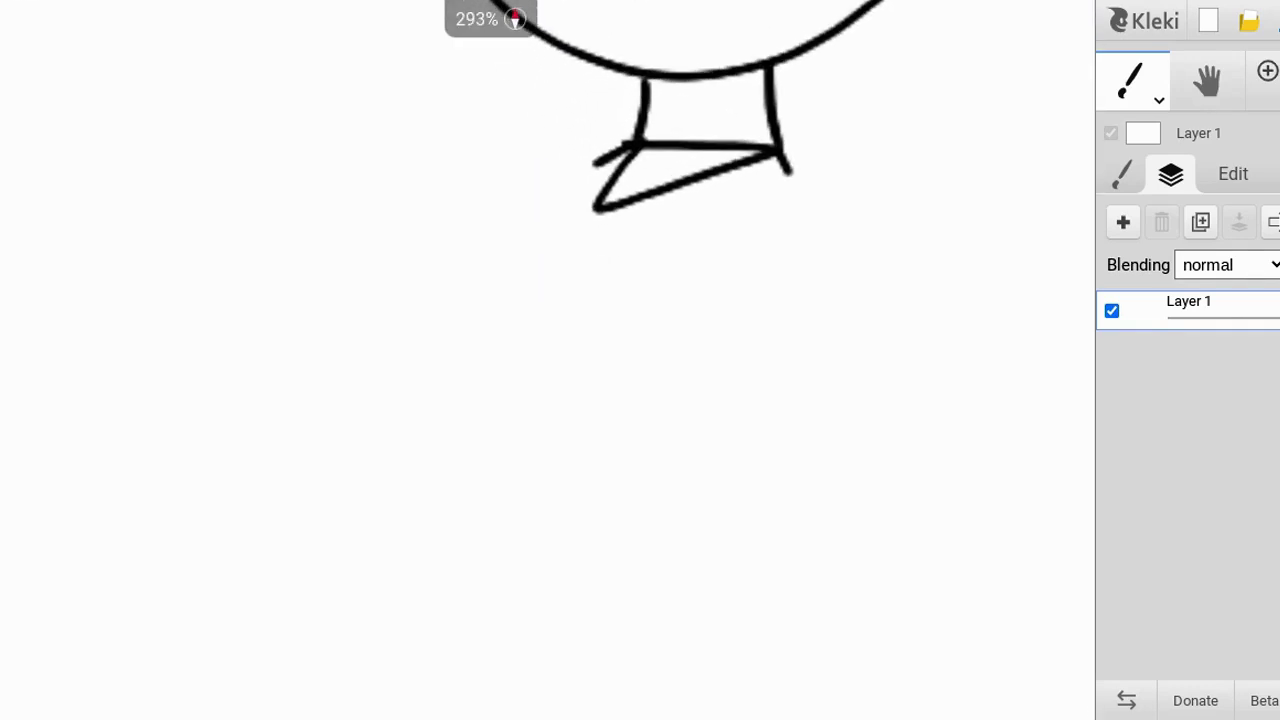
left_click_drag(547, 217, 487, 384)
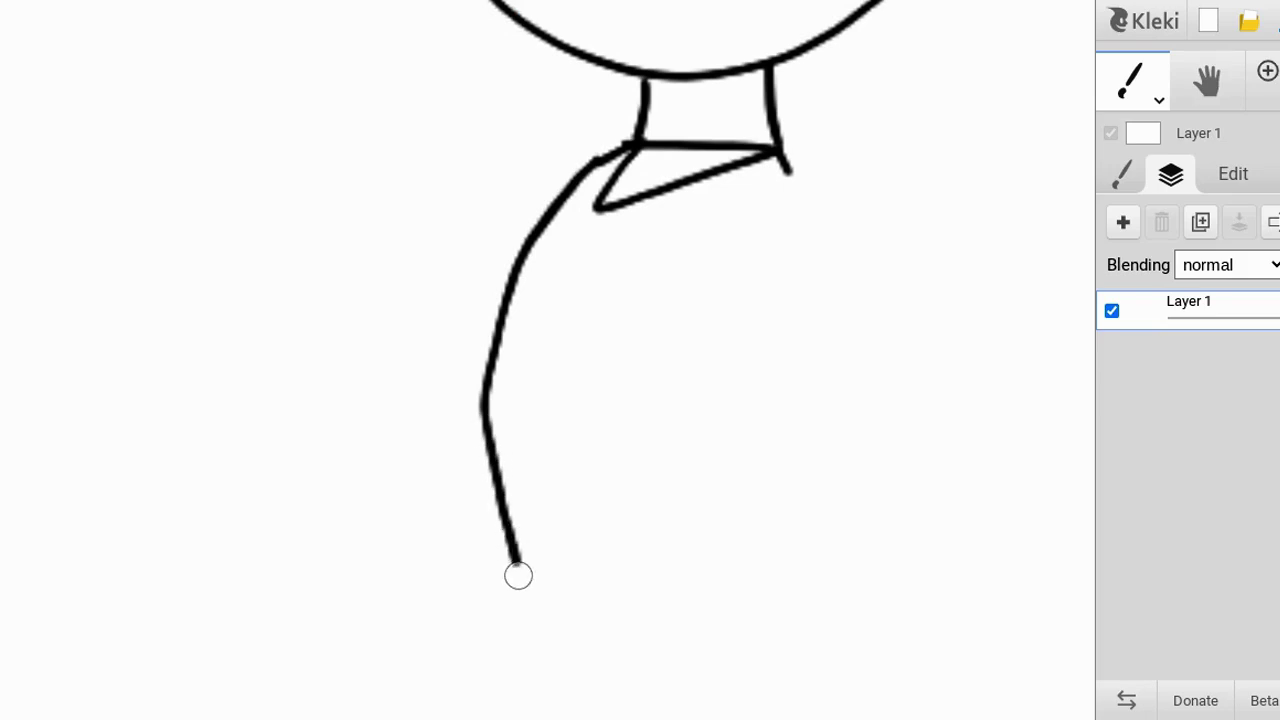
scroll(547, 360, "down", 3)
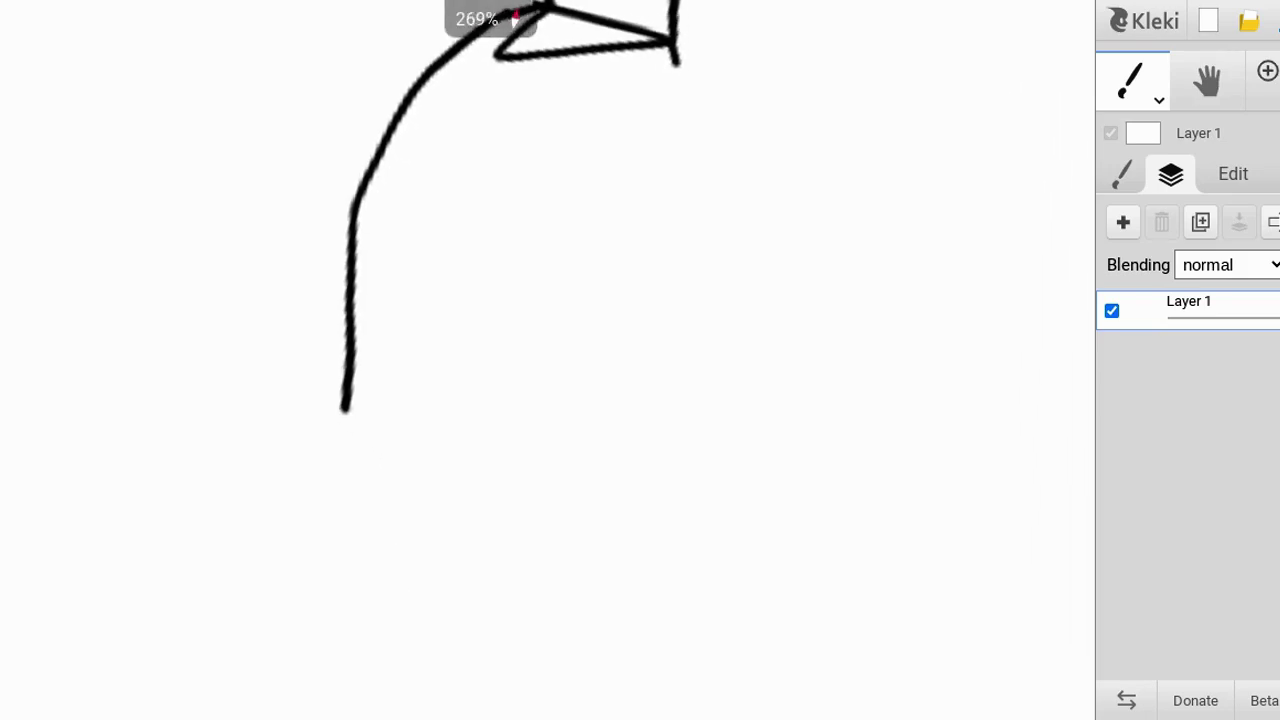
left_click_drag(673, 87, 635, 258)
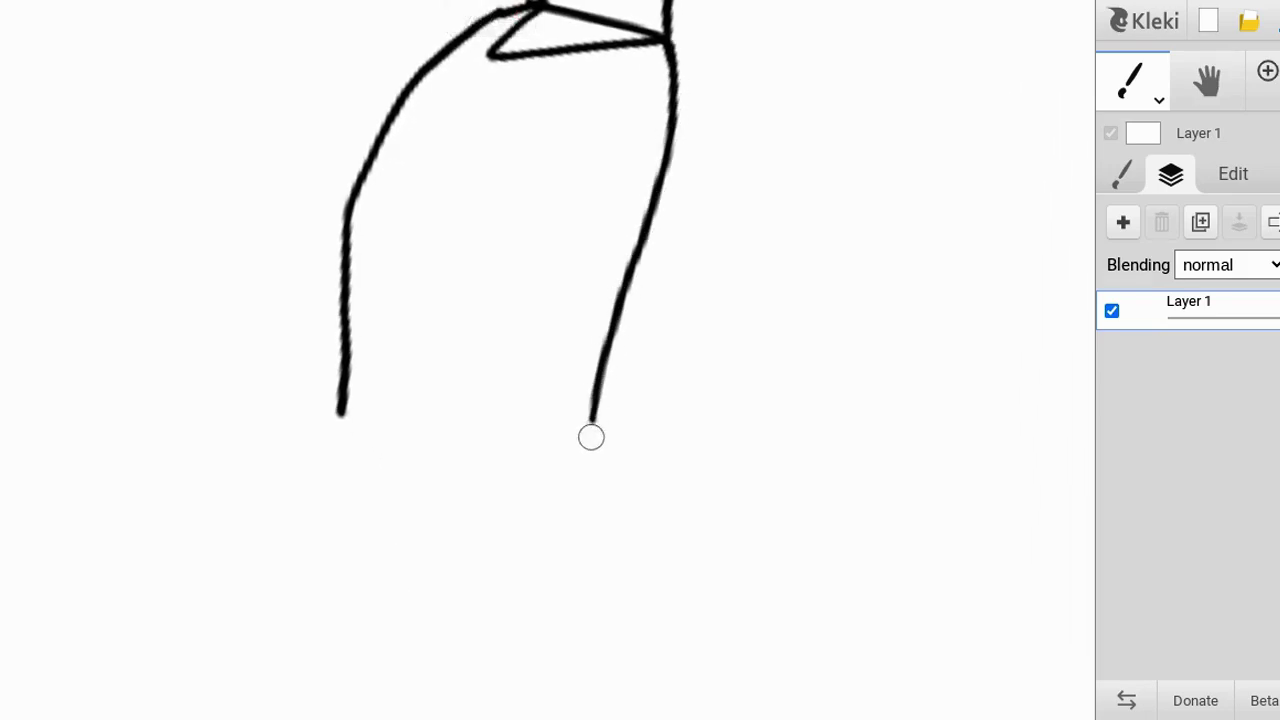
scroll(547, 360, "down", 5)
scroll(547, 360, "up", 5)
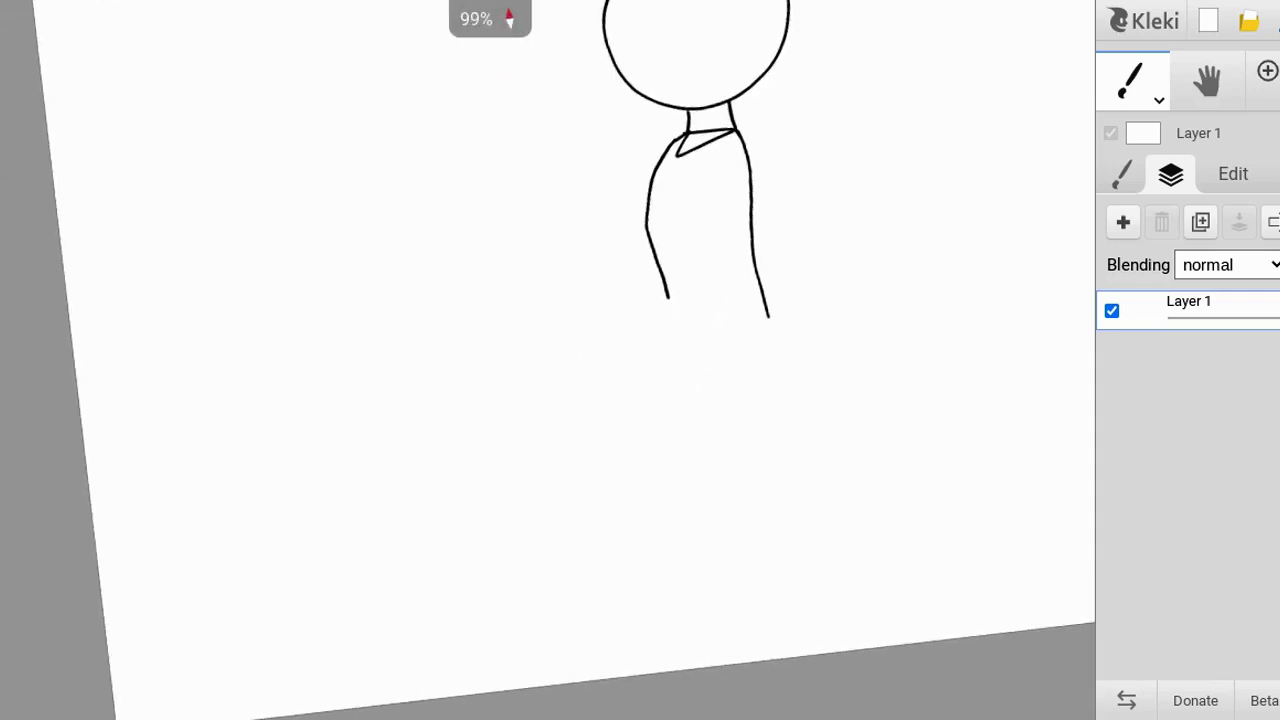
scroll(710, 100, "up", 2)
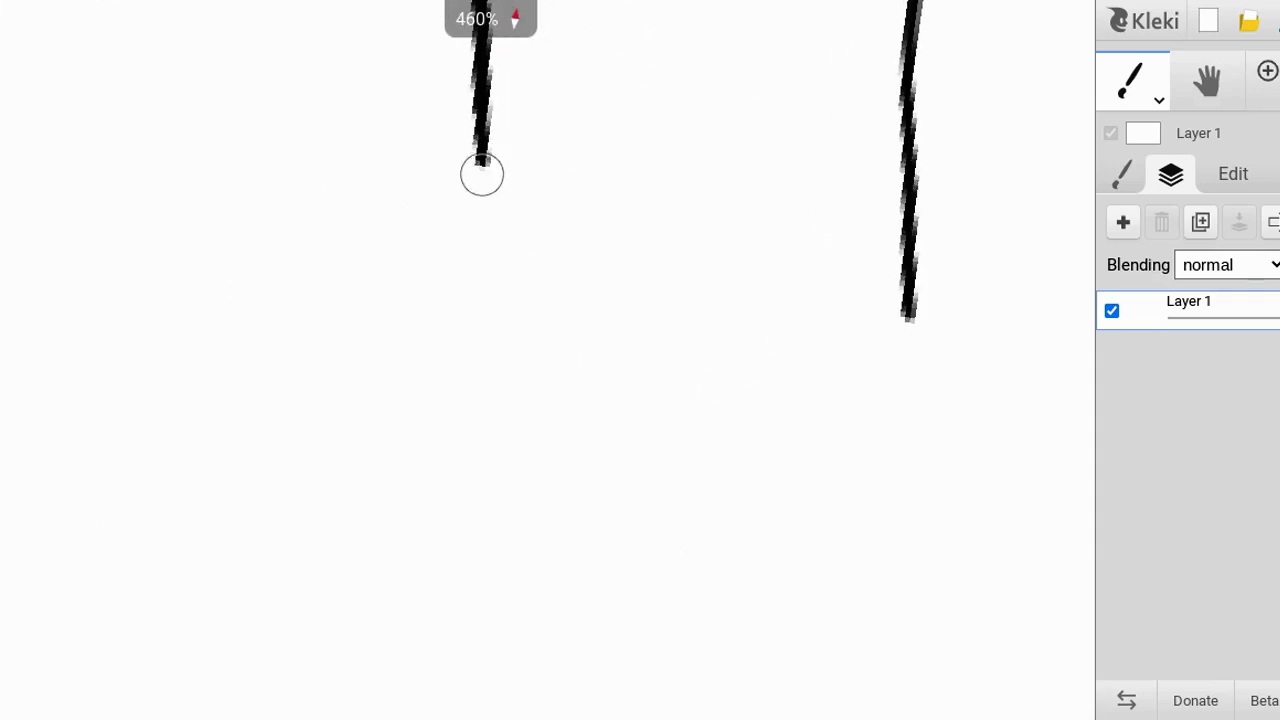
mouse_move(481, 240)
left_mouse_down()
mouse_move(388, 351)
mouse_move(495, 381)
mouse_move(897, 405)
left_mouse_up()
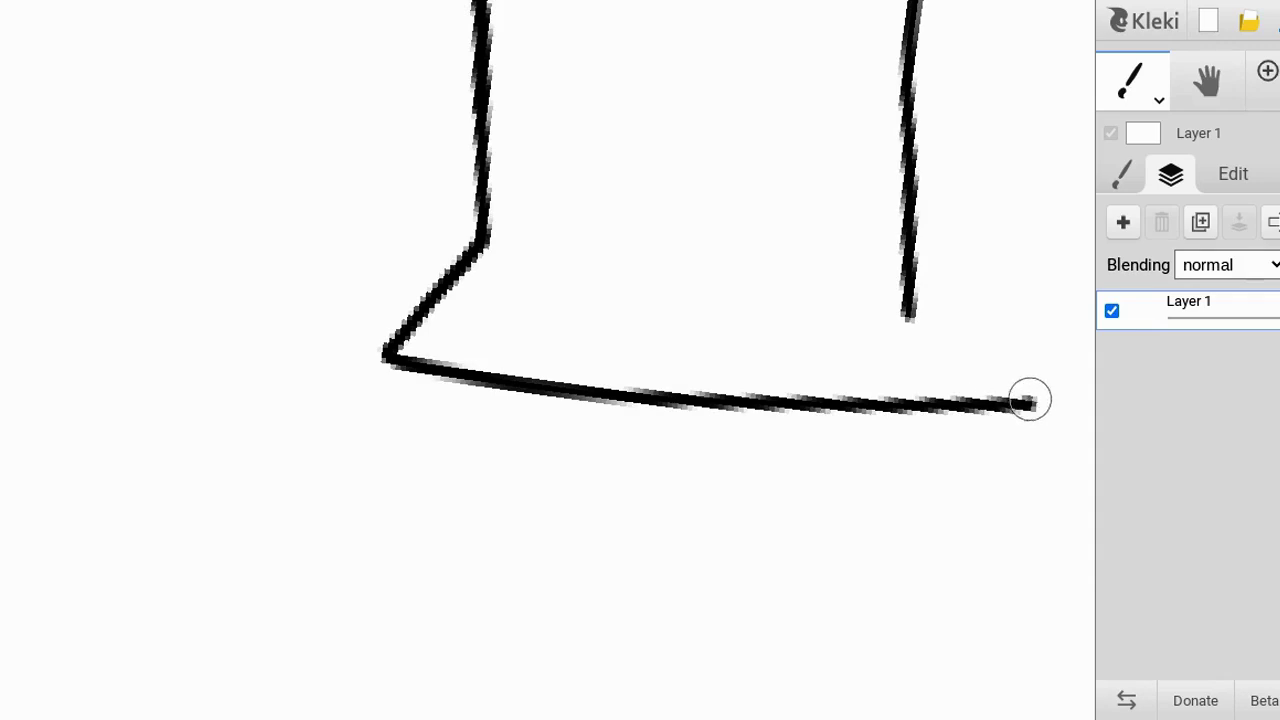
scroll(907, 446, "down", 5)
scroll(960, 380, "up", 3)
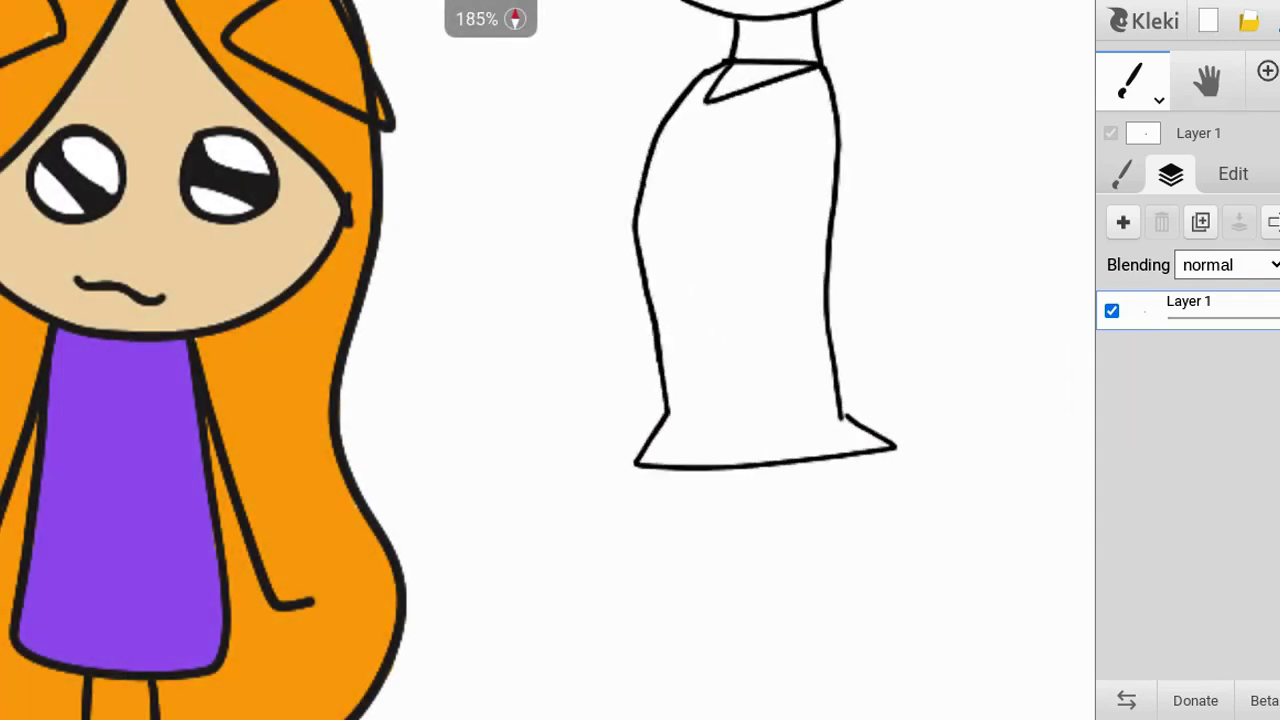
key("ctrl+z")
Step: Close the bottom of the torso with a slightly flared shirt hem joining both side lines
scroll(765, 500, "up", 3)
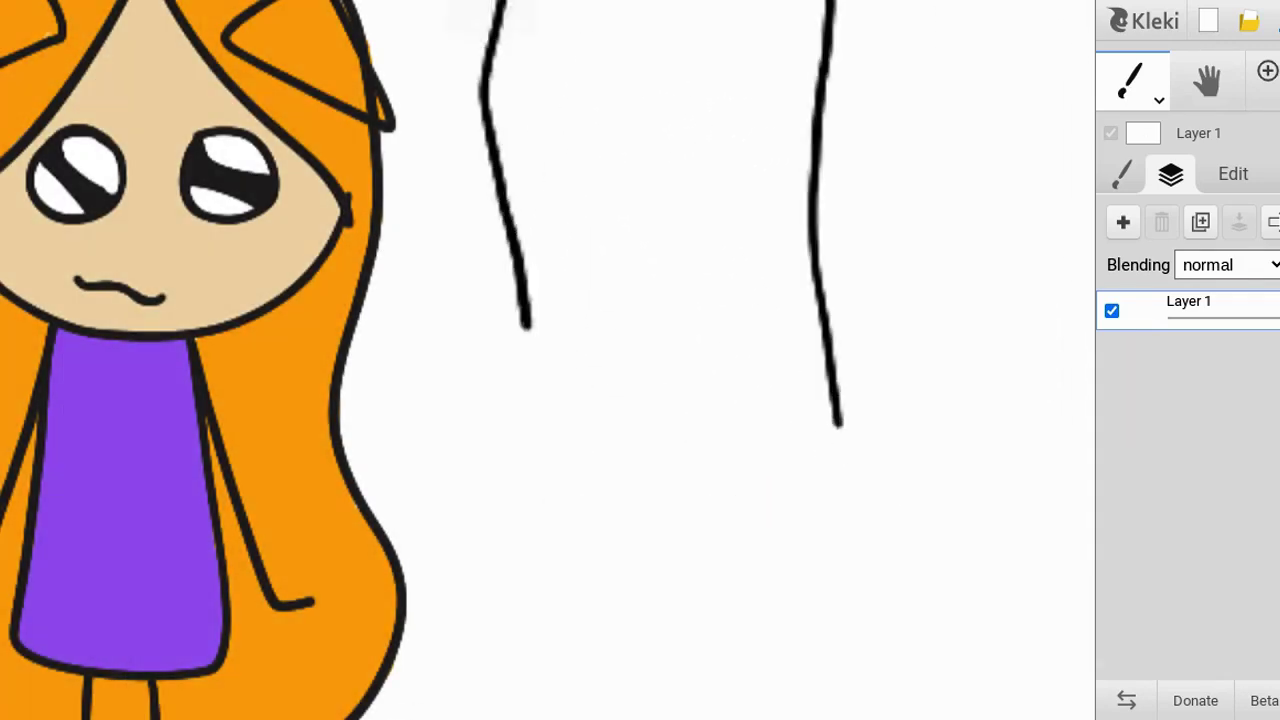
left_click_drag(367, 410, 912, 404)
scroll(865, 400, "down", 6)
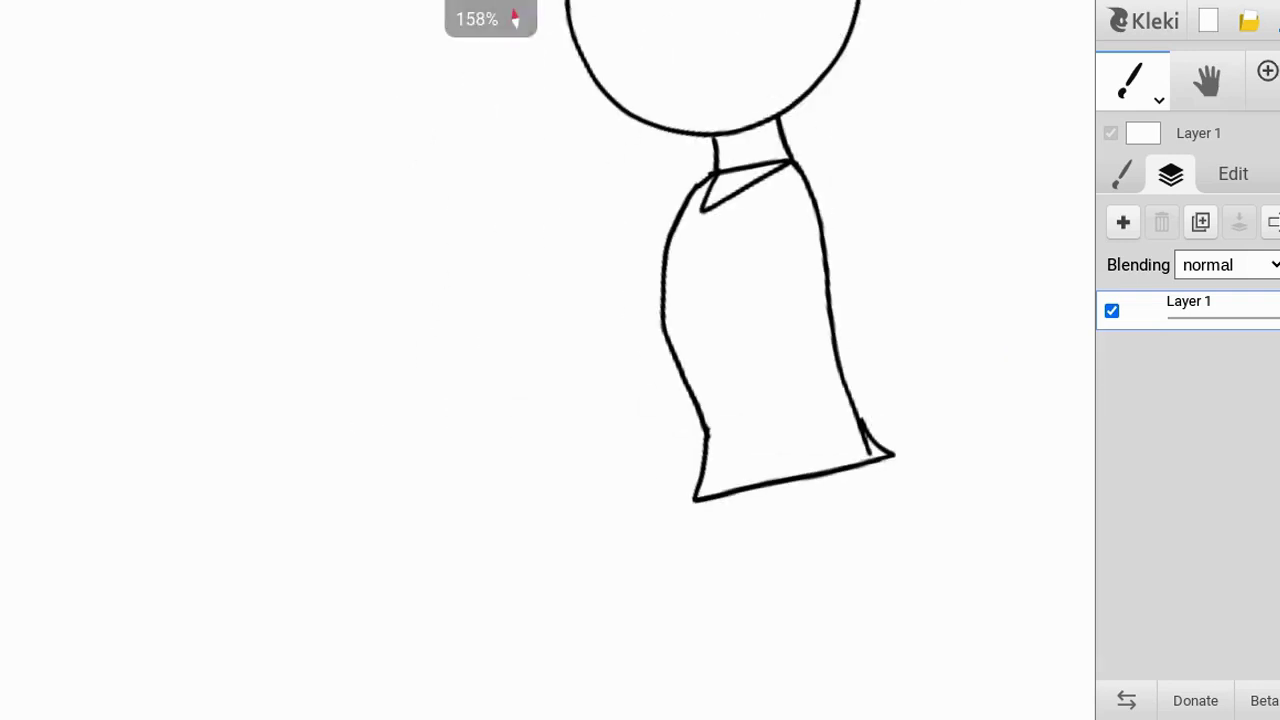
scroll(720, 450, "up", 2)
scroll(720, 450, "down", 2)
scroll(590, 390, "up", 2)
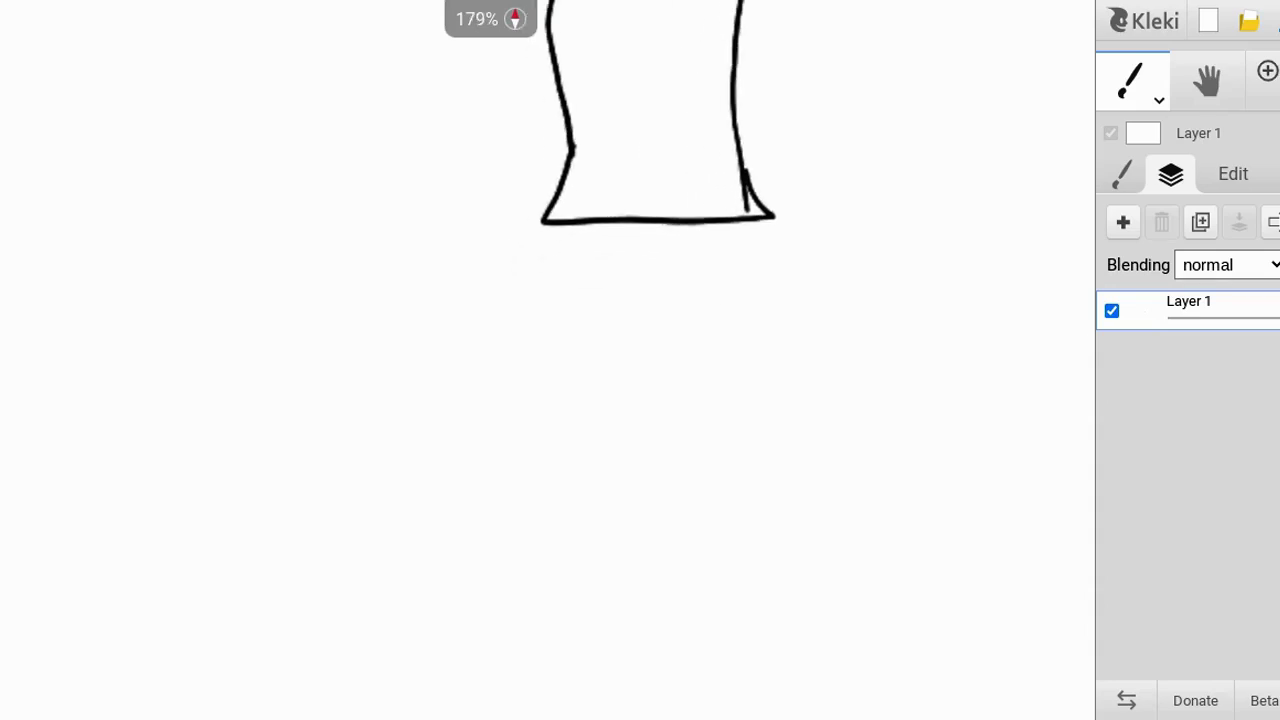
scroll(590, 390, "down", 1)
scroll(590, 385, "up", 4)
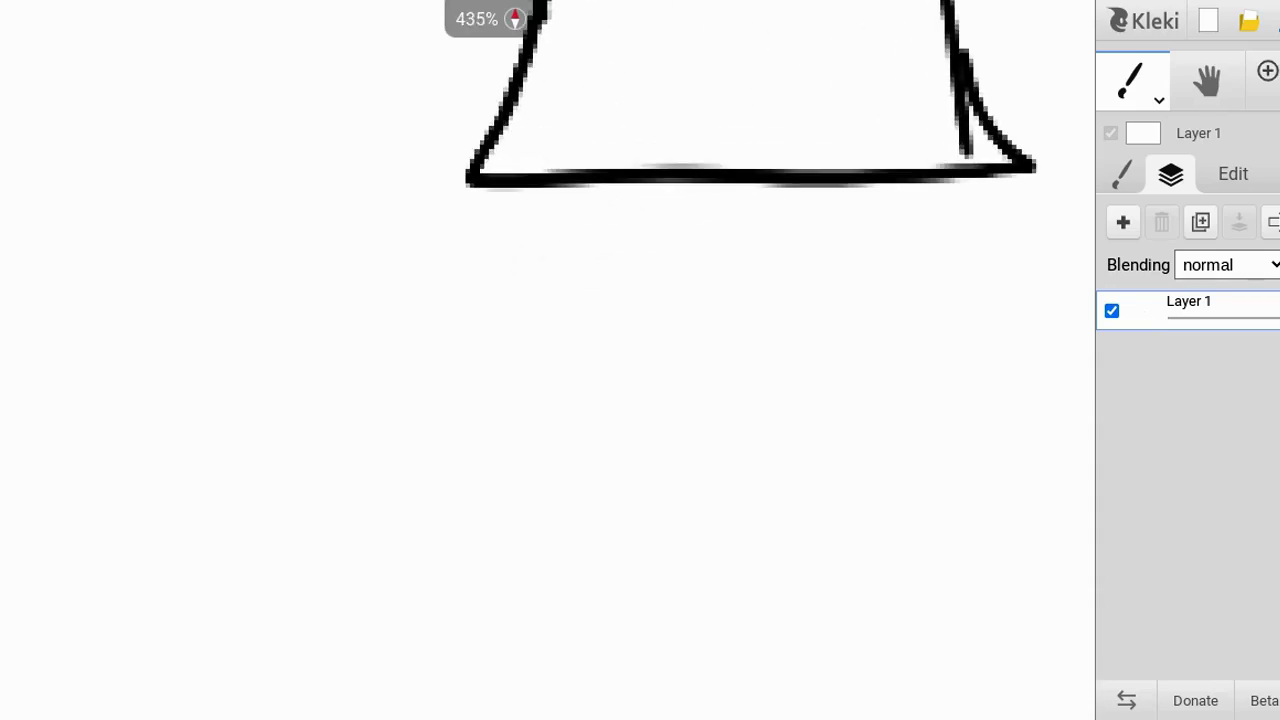
left_click_drag(484, 186, 426, 558)
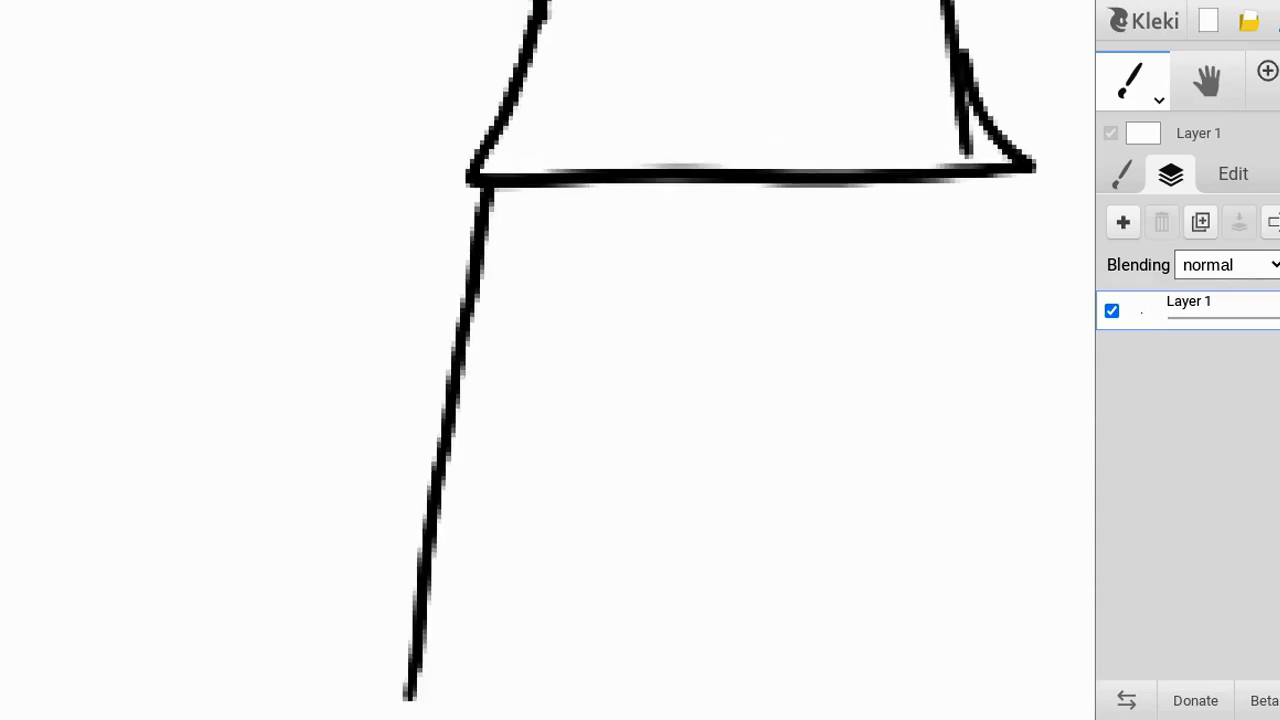
scroll(640, 352, "down", 6)
scroll(640, 352, "up", 1)
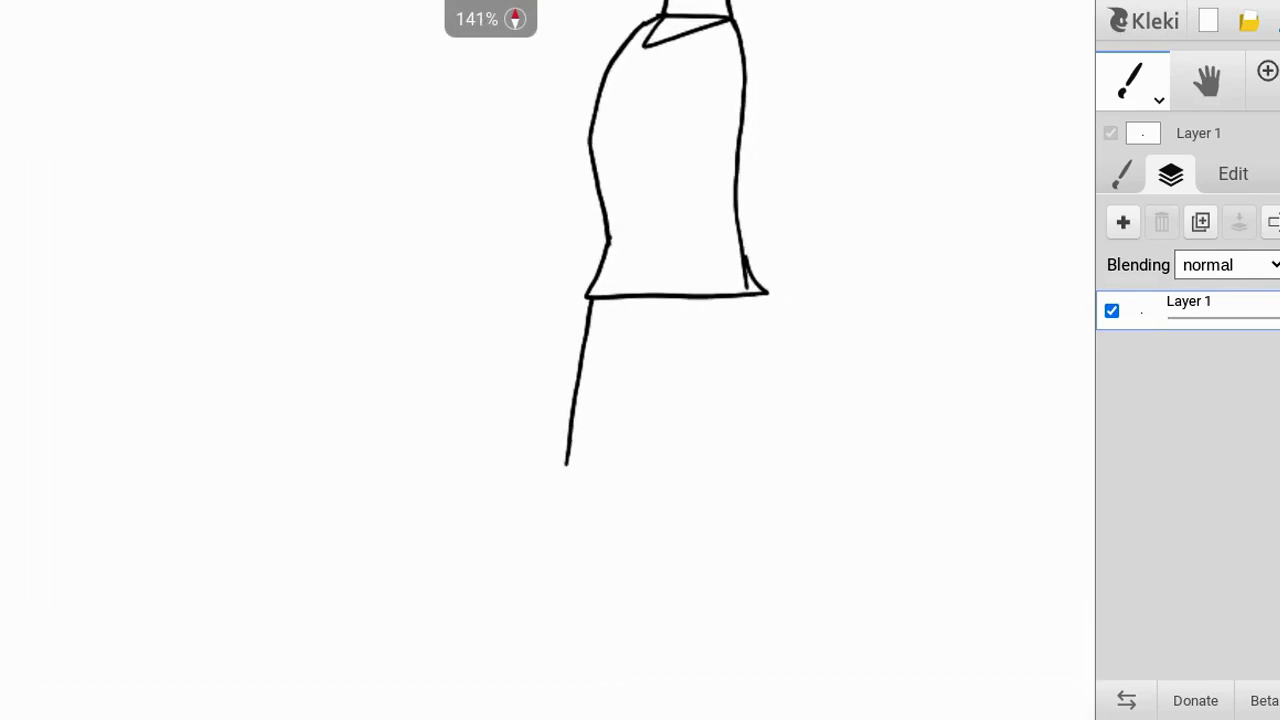
Step: Draw a short horizontal stroke below the shirt hem and a leg line running down from it
scroll(730, 339, "up", 4)
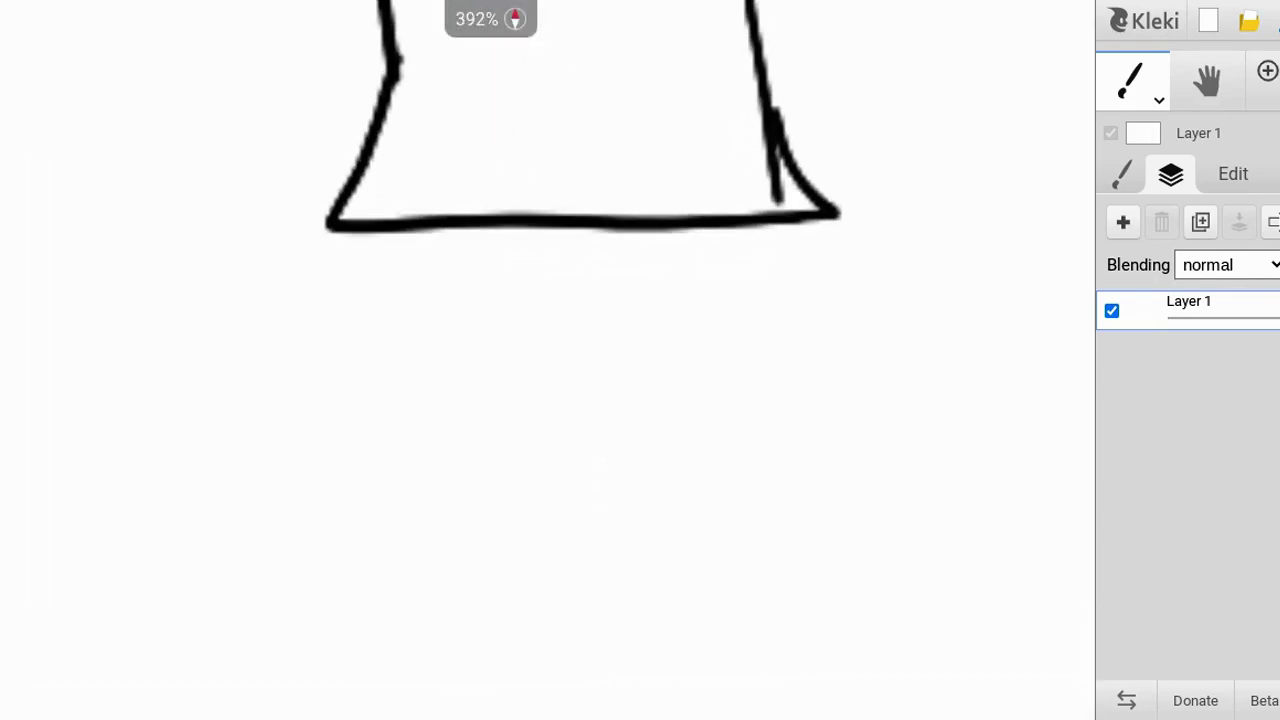
mouse_move(493, 306)
left_mouse_down()
mouse_move(538, 308)
mouse_move(478, 530)
left_mouse_up()
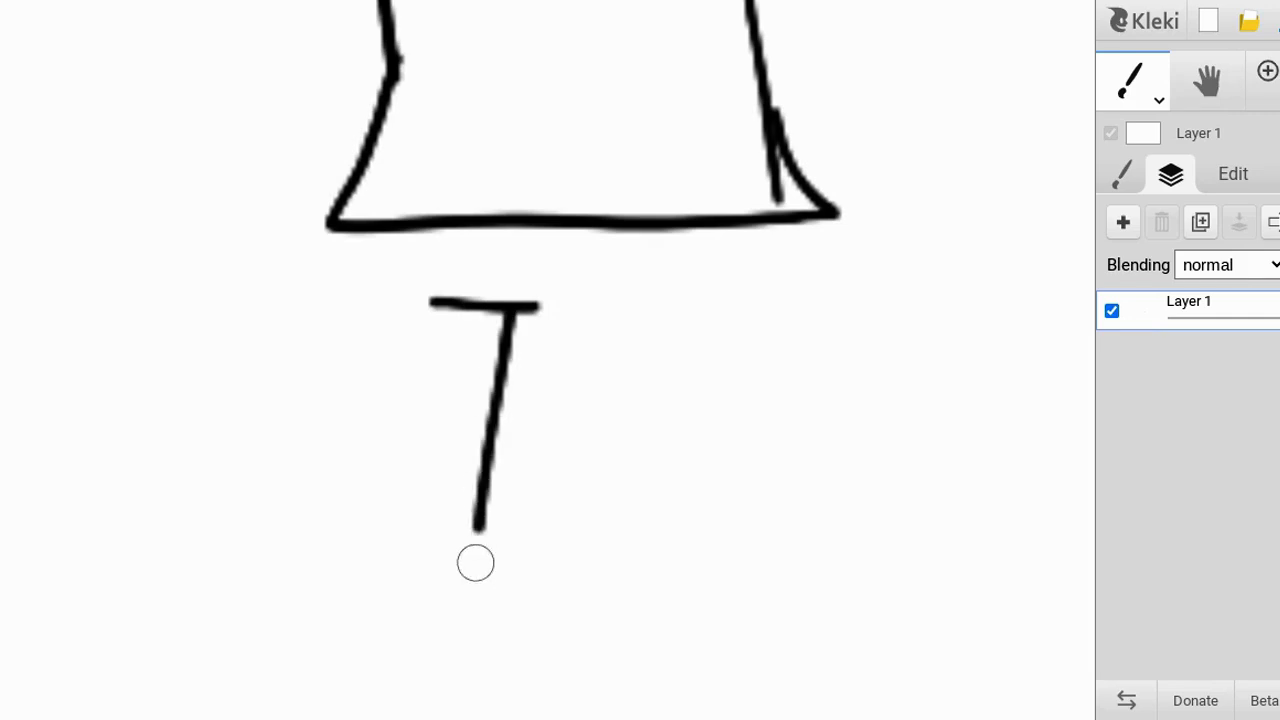
scroll(640, 300, "down", 3)
scroll(640, 300, "up", 1)
scroll(640, 300, "down", 1)
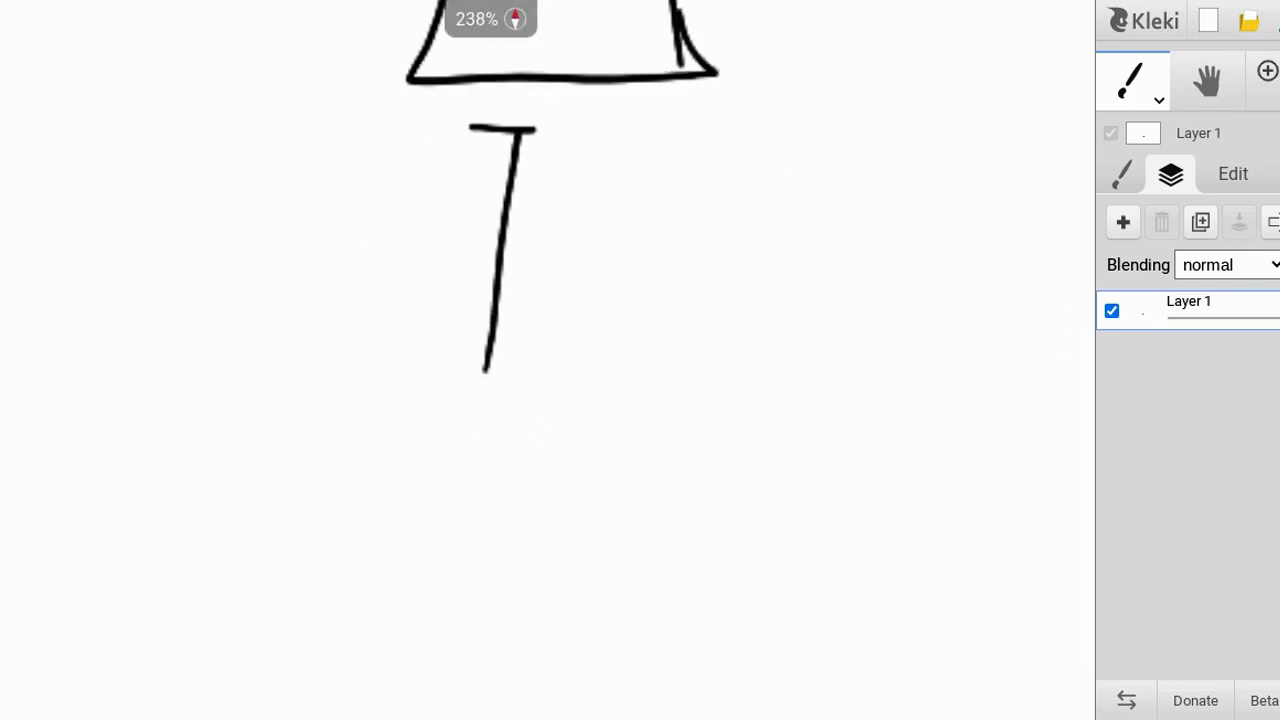
Step: Draw the long right leg line down from the hem and extend the left leg line to the ankle
left_click_drag(663, 309, 644, 551)
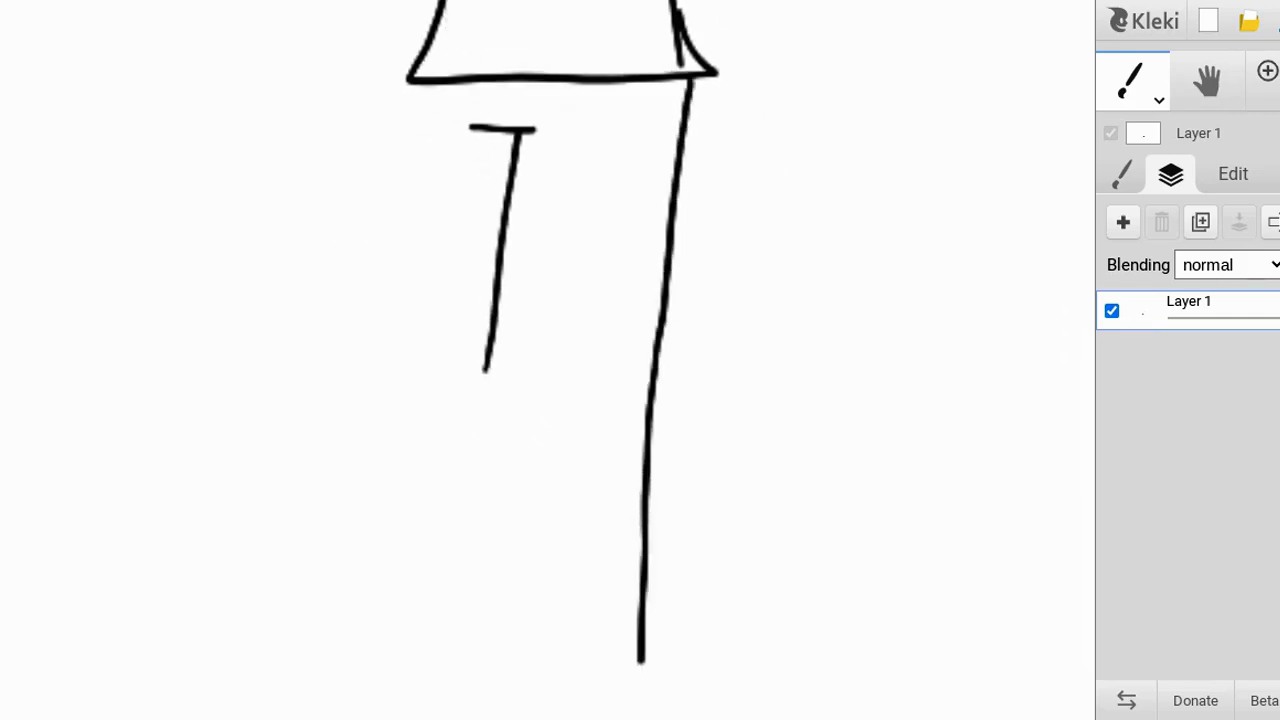
scroll(718, 500, "down", 4)
scroll(690, 600, "up", 5)
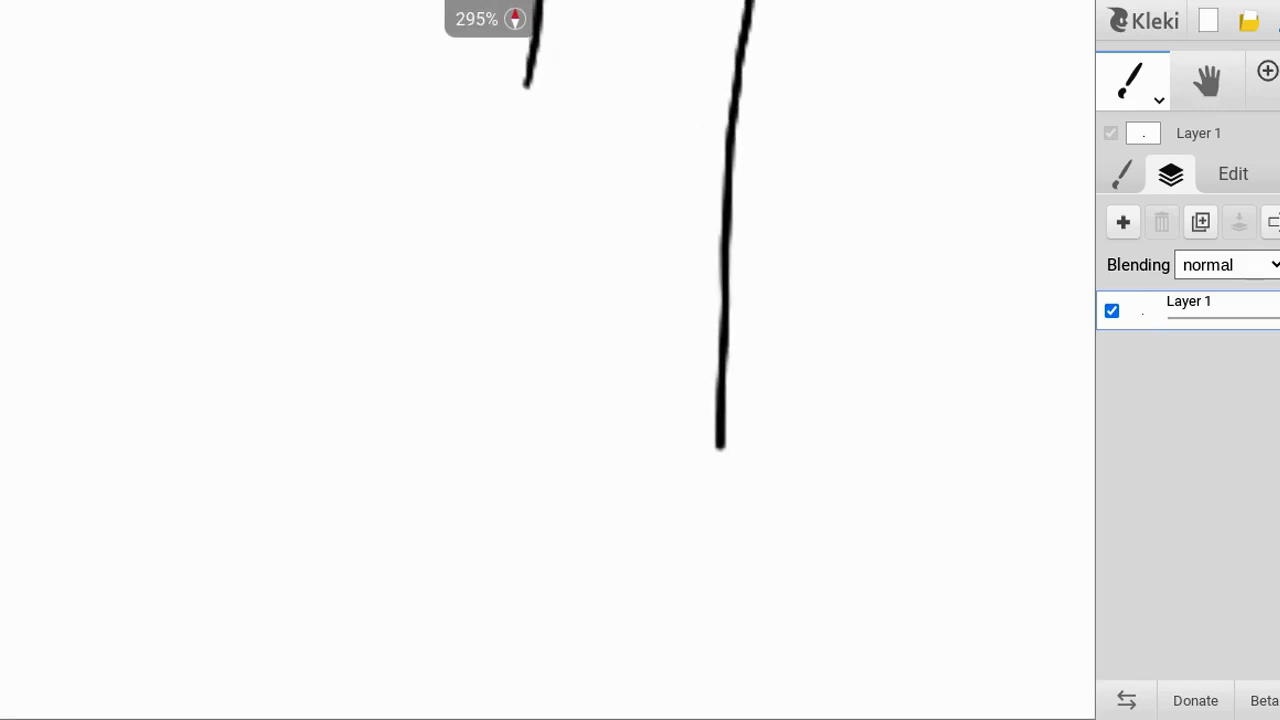
left_click_drag(514, 181, 497, 391)
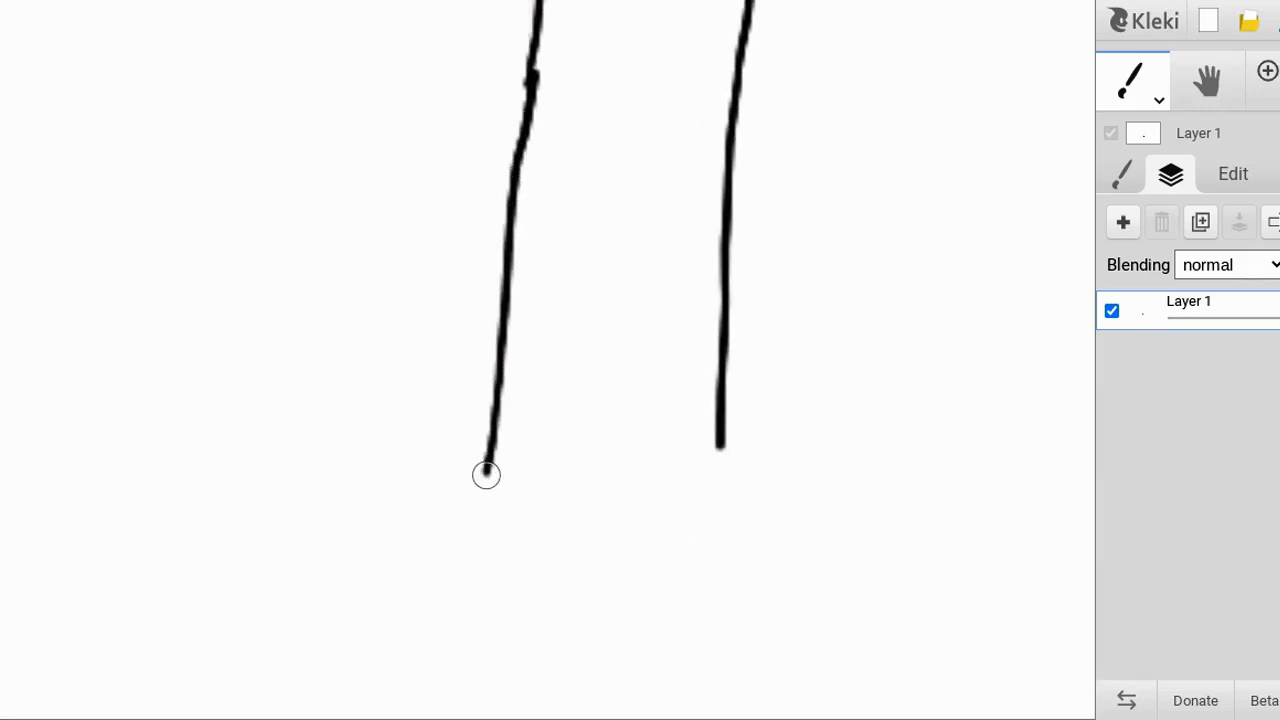
Step: Close the bottom of the leg with a rounded foot outline joining both leg lines, redrawing the first attempt
scroll(611, 625, "up", 2)
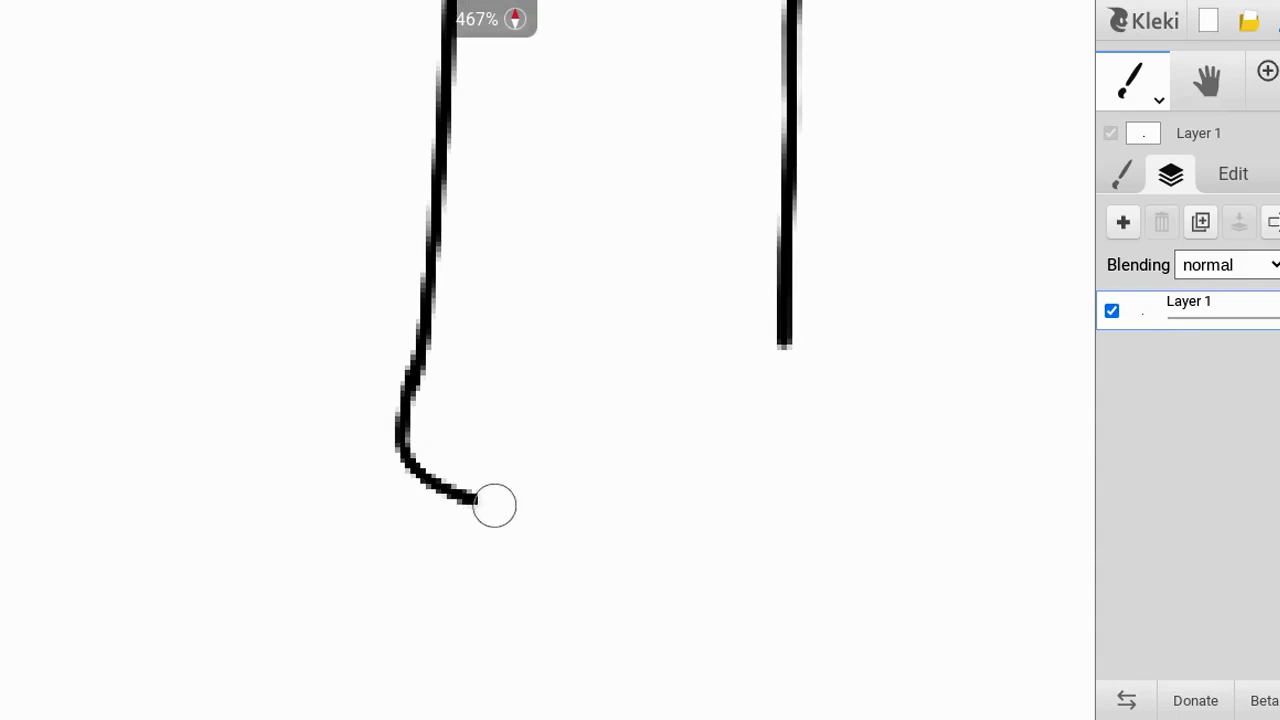
left_click_drag(494, 505, 782, 536)
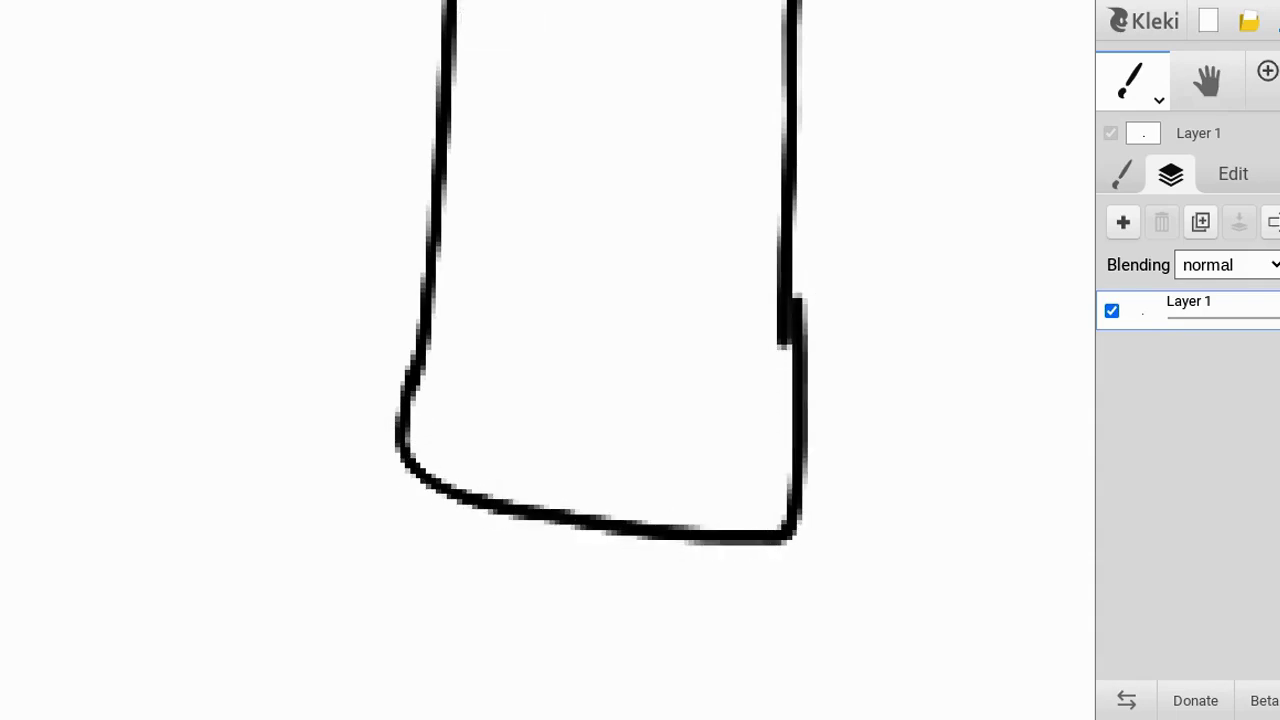
key("ctrl+z")
scroll(658, 450, "up", 2)
mouse_move(311, 355)
left_mouse_down()
mouse_move(318, 462)
mouse_move(450, 527)
mouse_move(619, 549)
mouse_move(746, 545)
mouse_move(828, 525)
mouse_move(856, 440)
mouse_move(853, 300)
left_mouse_up()
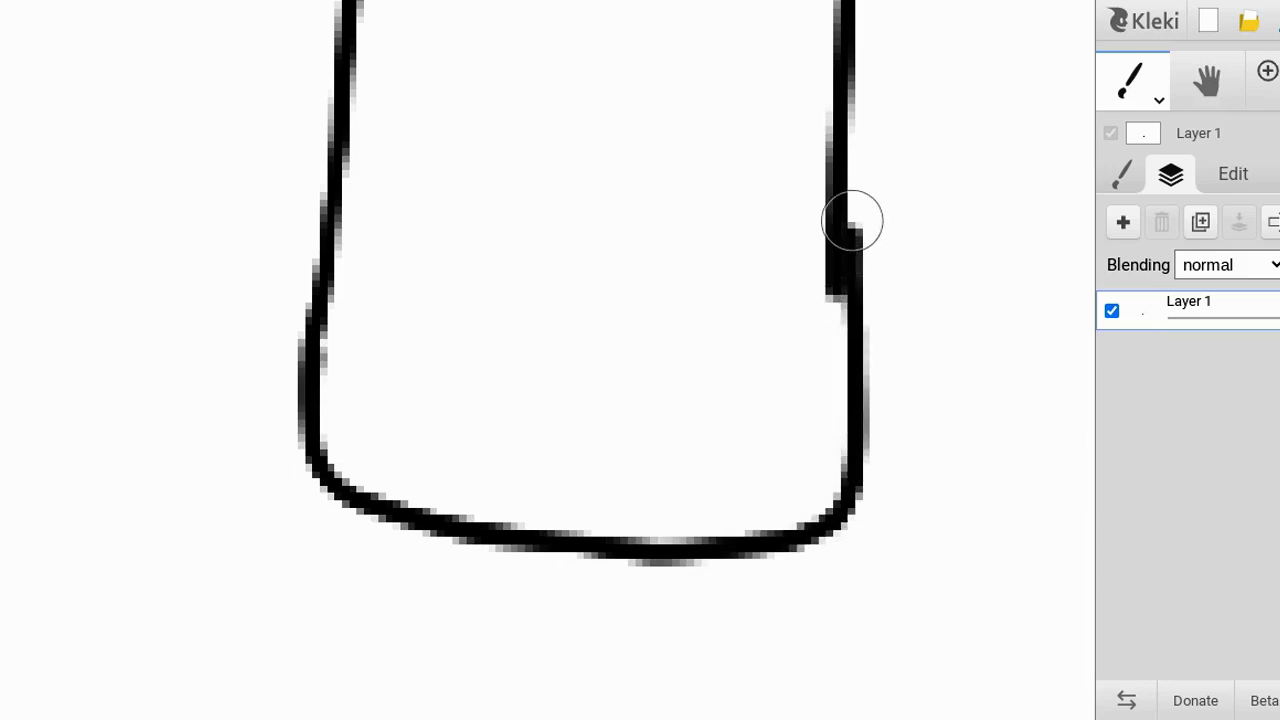
scroll(852, 221, "up", 1)
left_click_drag(303, 306, 808, 351)
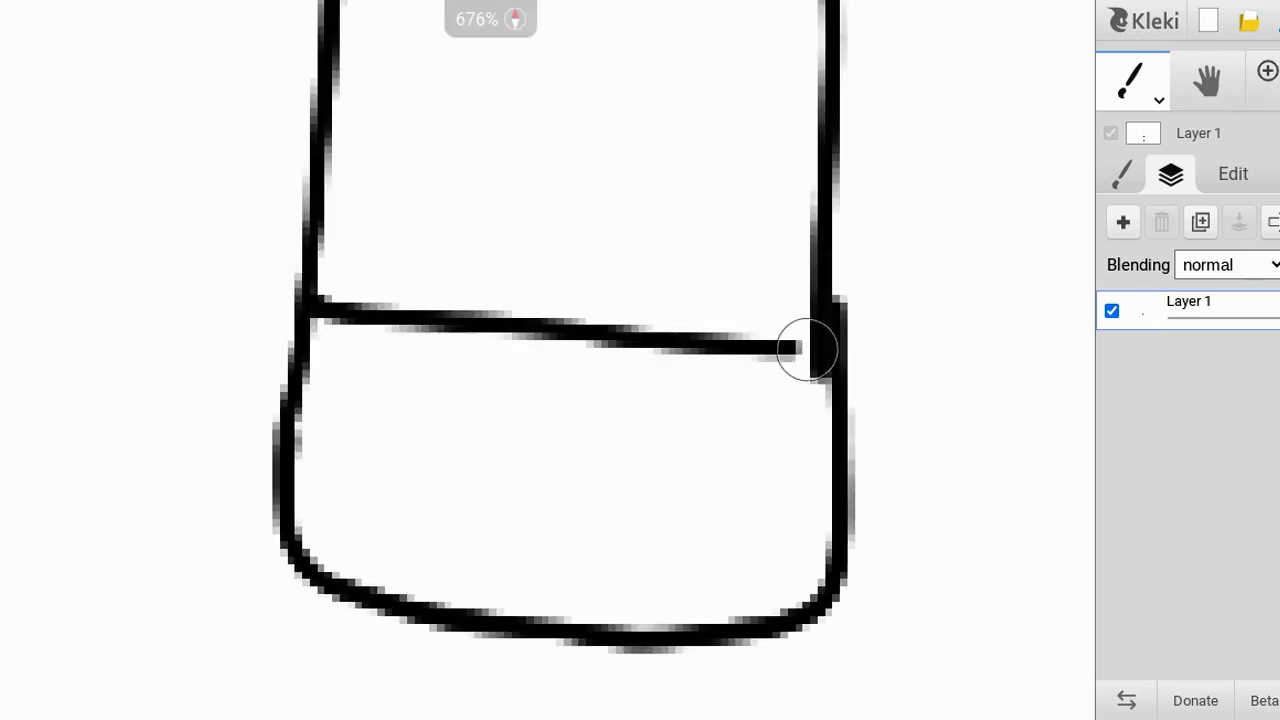
scroll(808, 351, "down", 1)
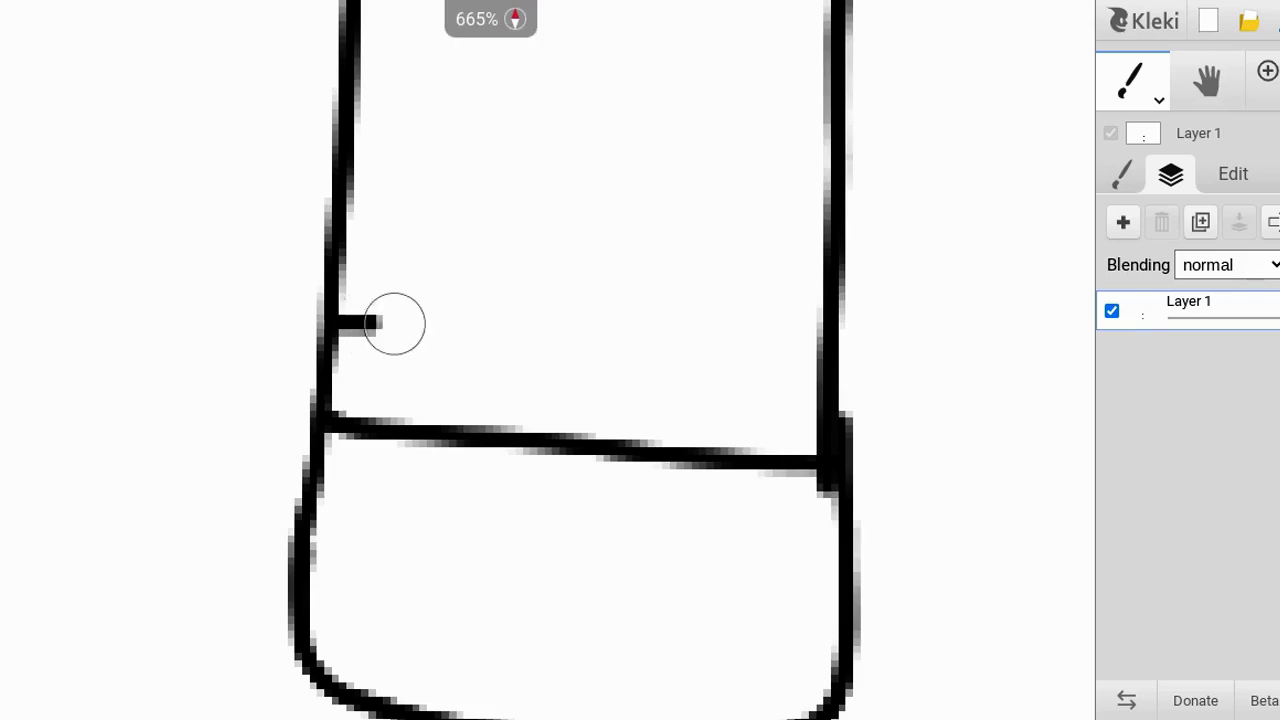
left_click_drag(395, 323, 803, 349)
scroll(831, 346, "down", 10)
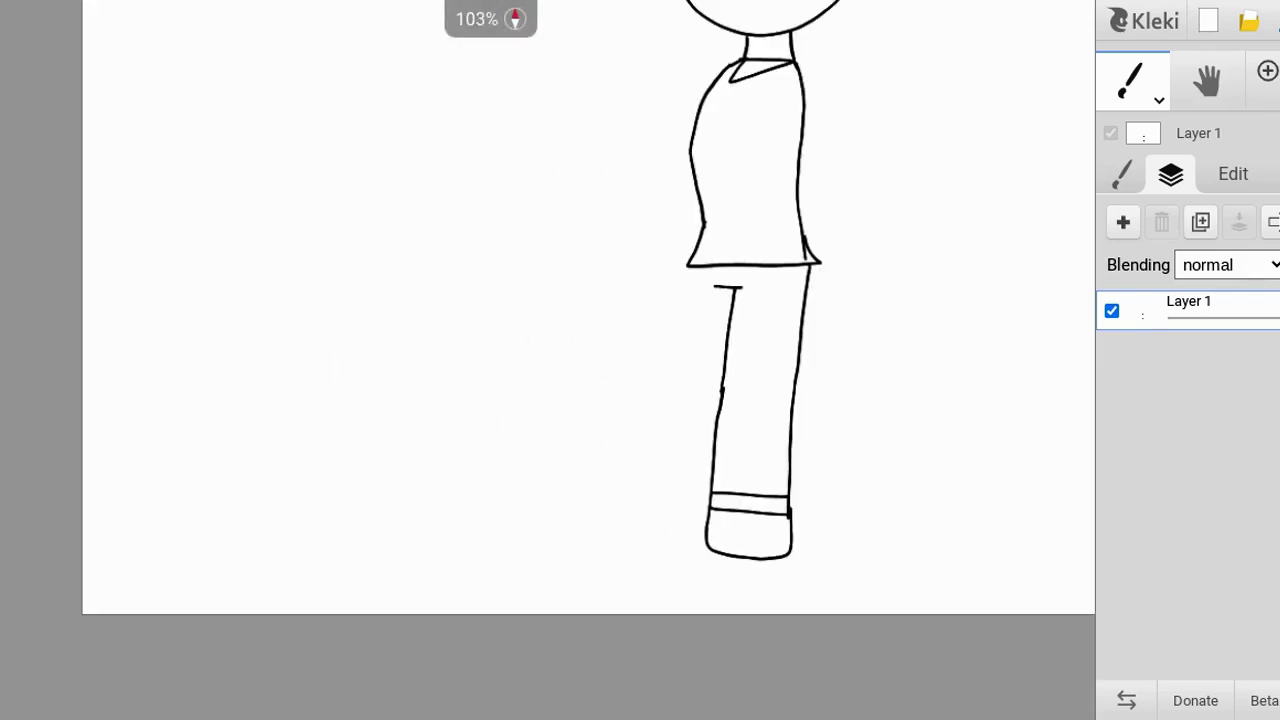
scroll(766, 290, "up", 1)
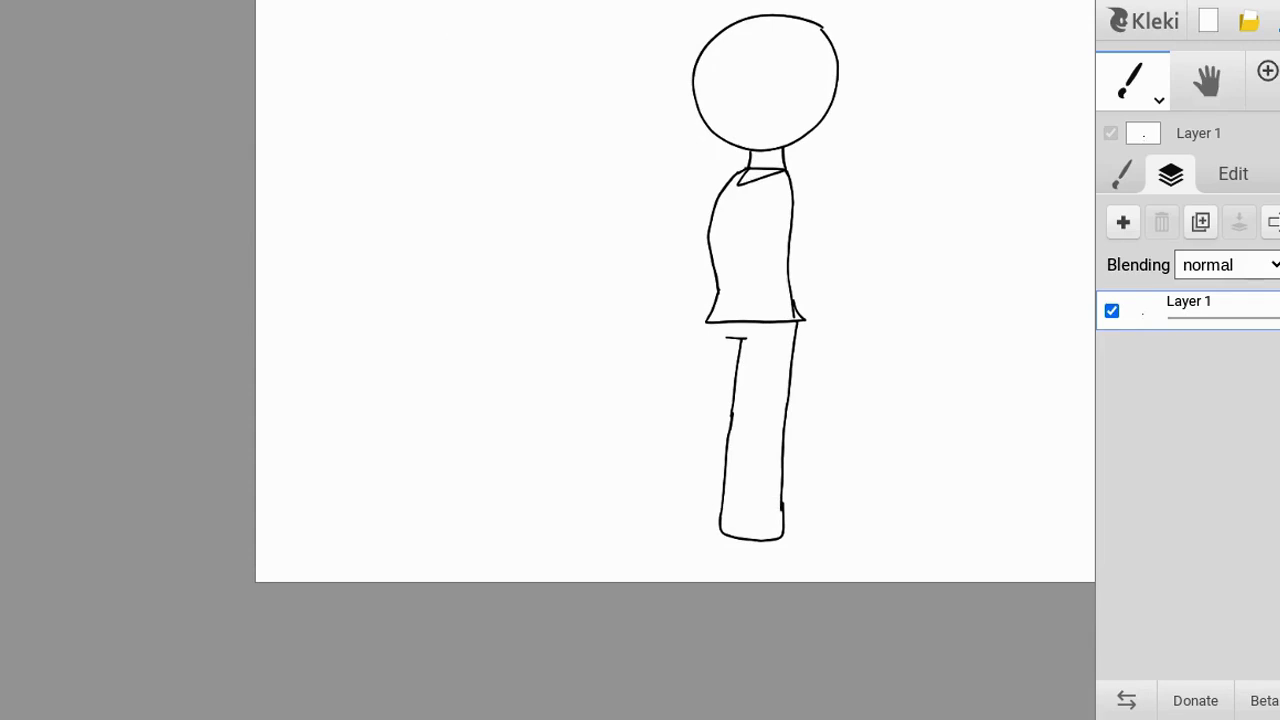
Step: Undo the foot outline and redraw it with a bulging toe and a straight heel joining both leg lines
key("ctrl+z")
scroll(777, 565, "up", 10)
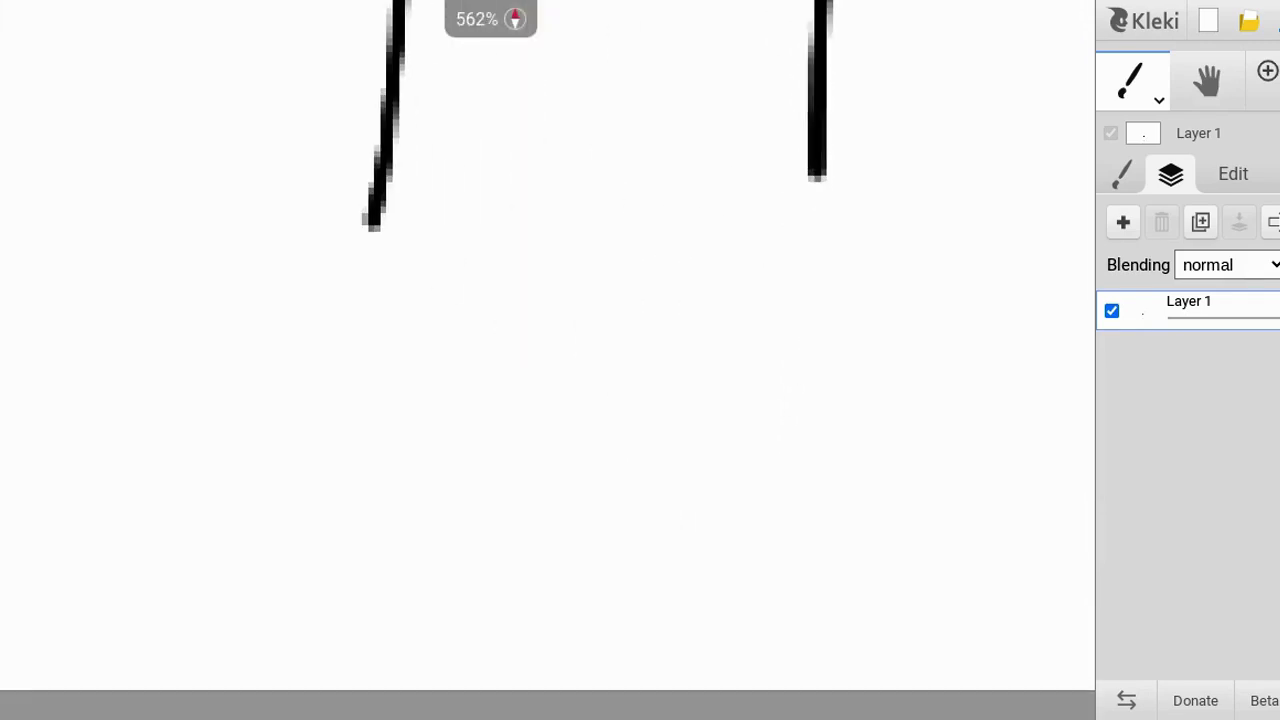
mouse_move(346, 292)
left_mouse_down()
mouse_move(321, 352)
mouse_move(343, 424)
mouse_move(512, 460)
mouse_move(711, 460)
left_mouse_up()
left_click_drag(823, 438, 823, 112)
scroll(826, 526, "down", 10)
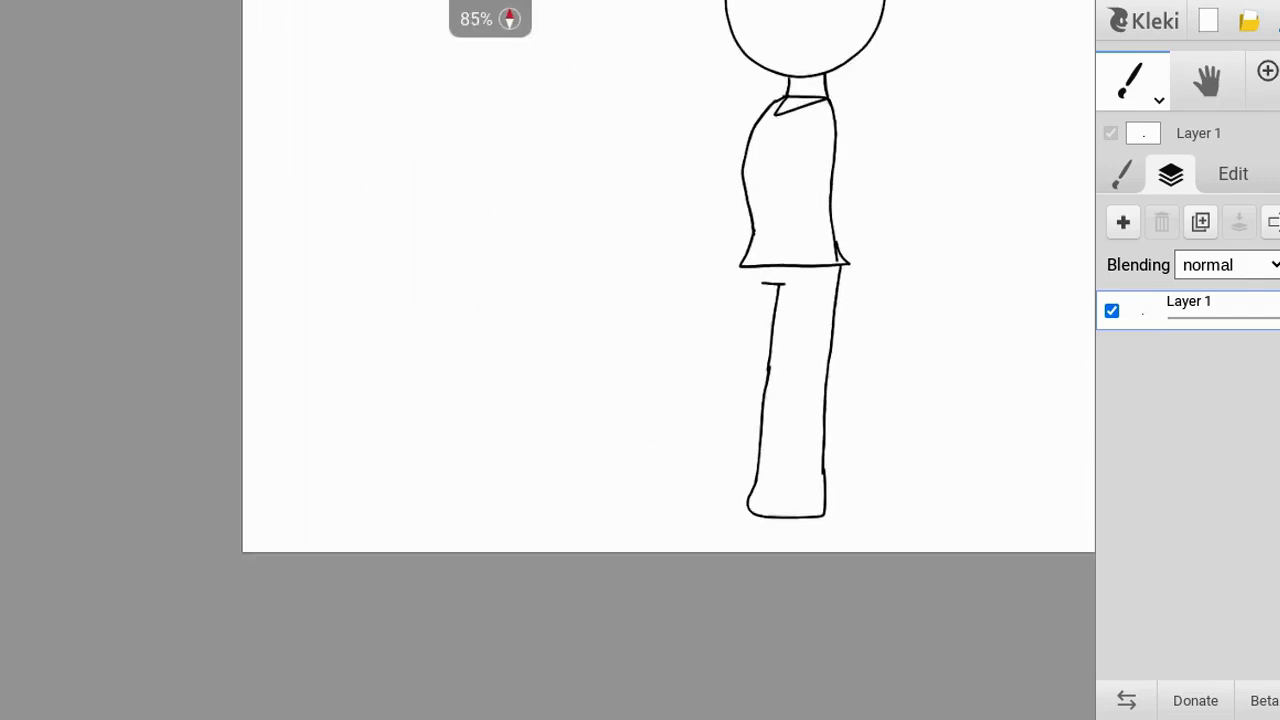
Step: Draw a slightly sagging line across the ankle between both leg lines to mark the top of the shoe
scroll(812, 508, "up", 5)
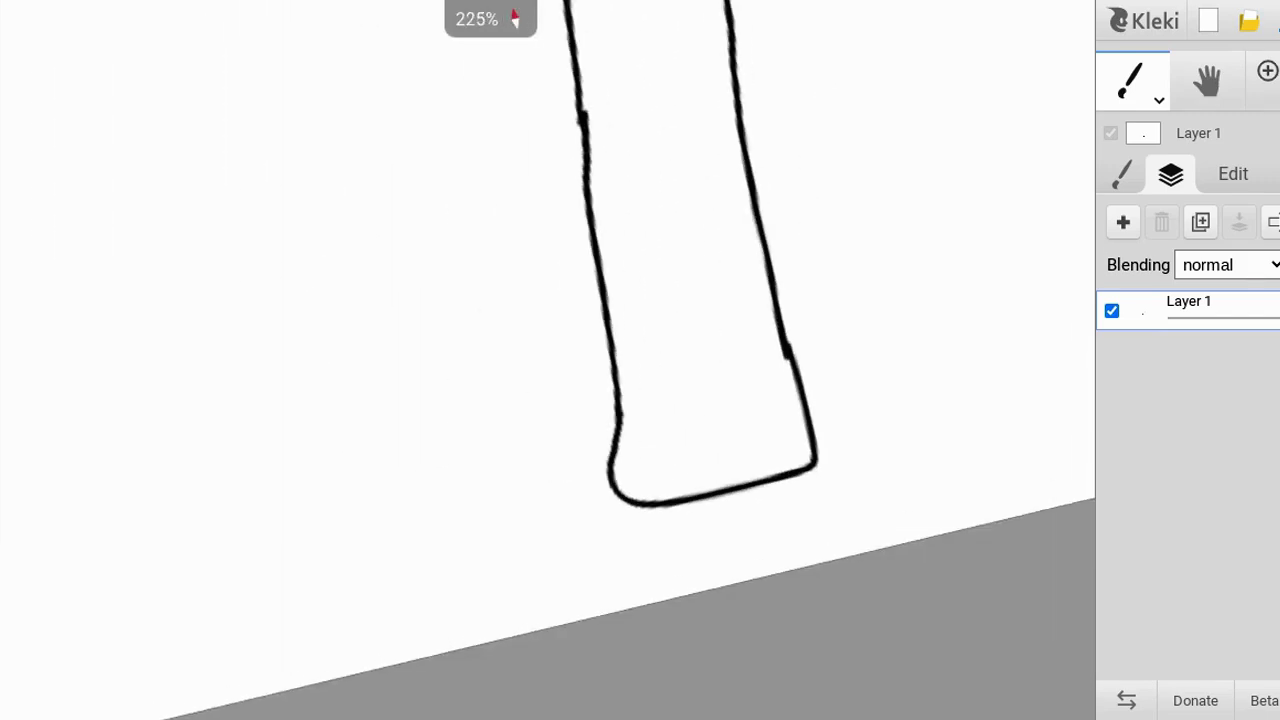
scroll(720, 480, "up", 6)
mouse_move(300, 193)
left_mouse_down()
mouse_move(523, 240)
mouse_move(819, 233)
left_mouse_up()
Step: Draw a small two-looped bow with loose ends where the ankle line meets the front of the leg
scroll(874, 208, "up", 2)
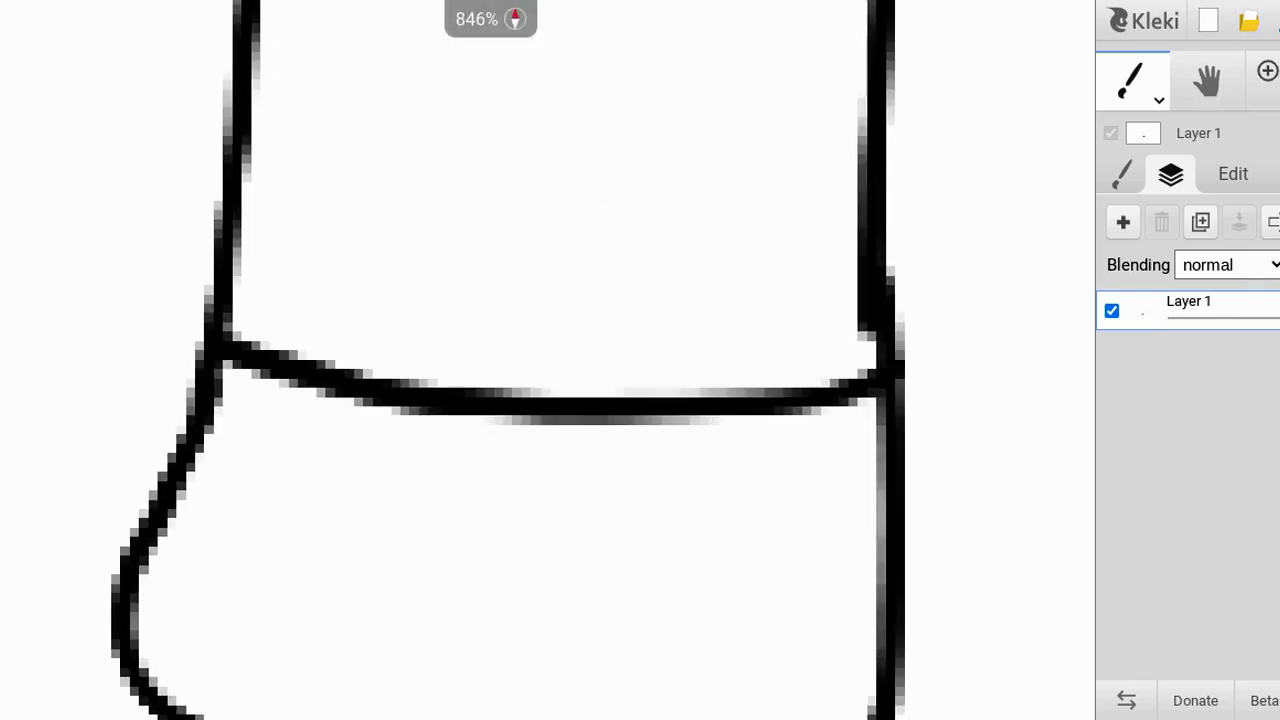
mouse_move(215, 348)
left_mouse_down()
mouse_move(334, 403)
mouse_move(200, 397)
mouse_move(106, 328)
mouse_move(200, 425)
left_mouse_up()
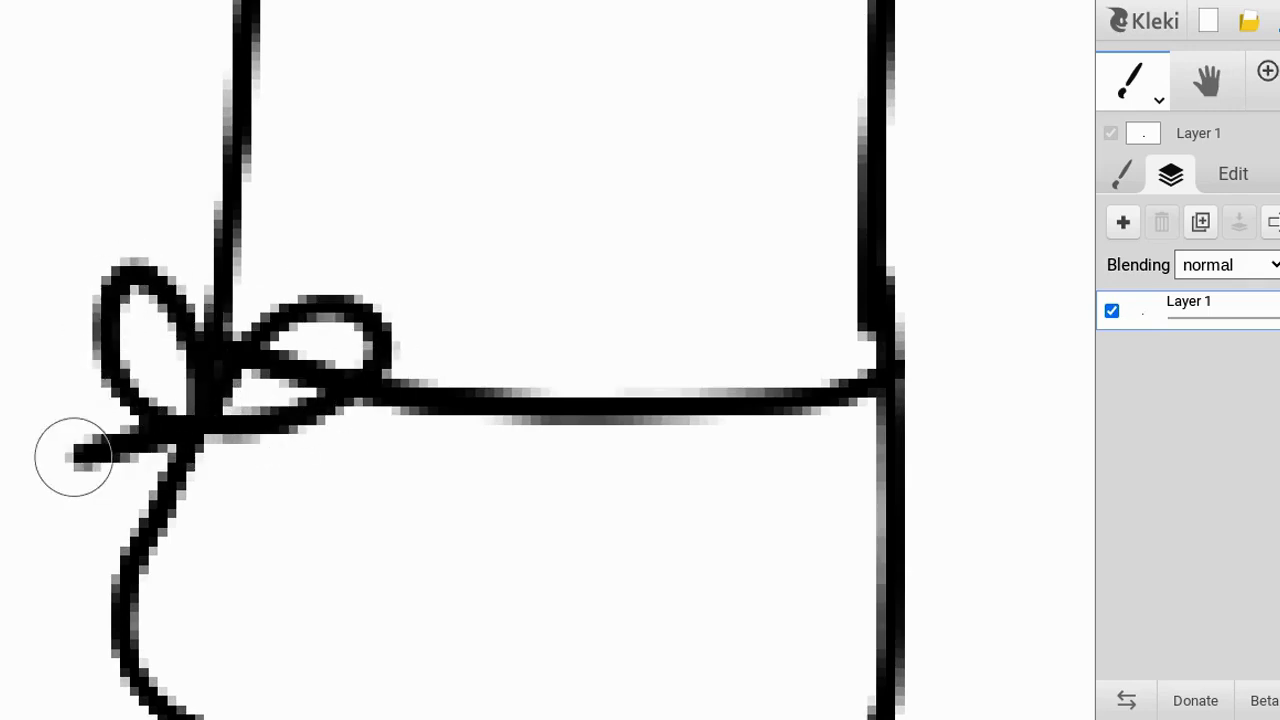
scroll(520, 564, "down", 5)
scroll(508, 562, "up", 4)
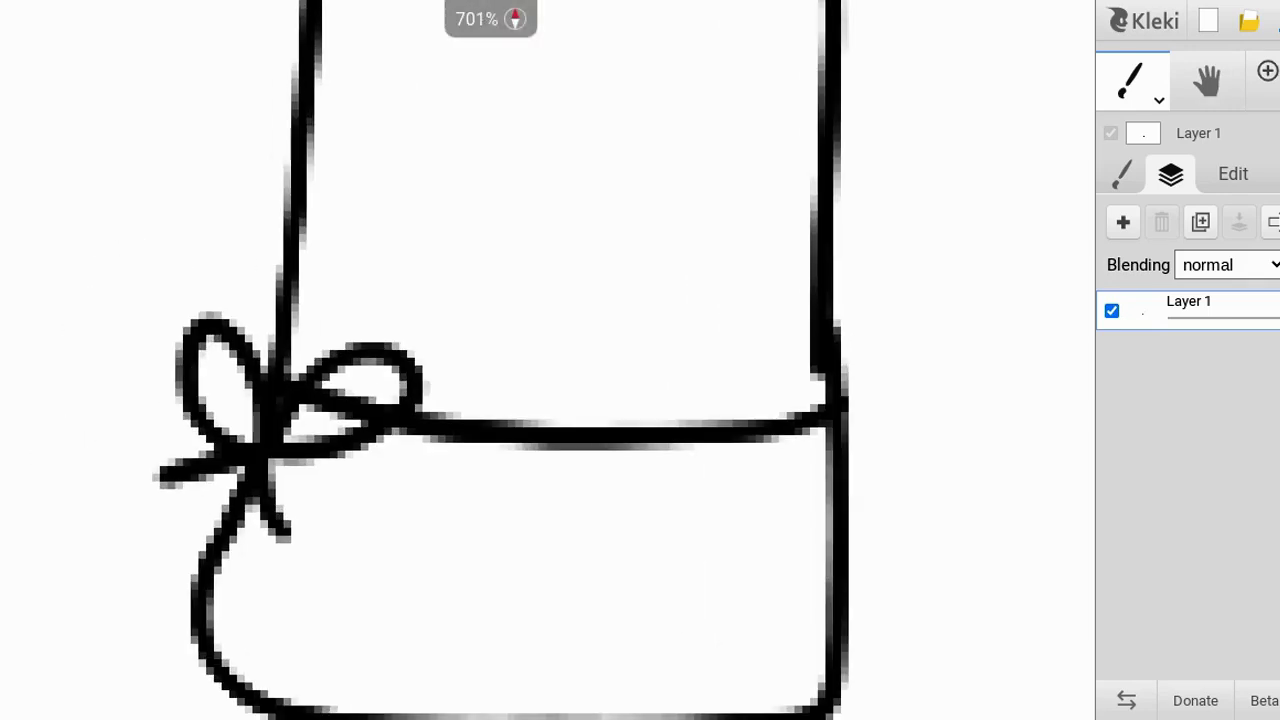
left_click_drag(272, 488, 350, 510)
Step: Draw a second line across the leg just above the ankle line to form a cuff
scroll(447, 700, "down", 3)
scroll(600, 330, "up", 1)
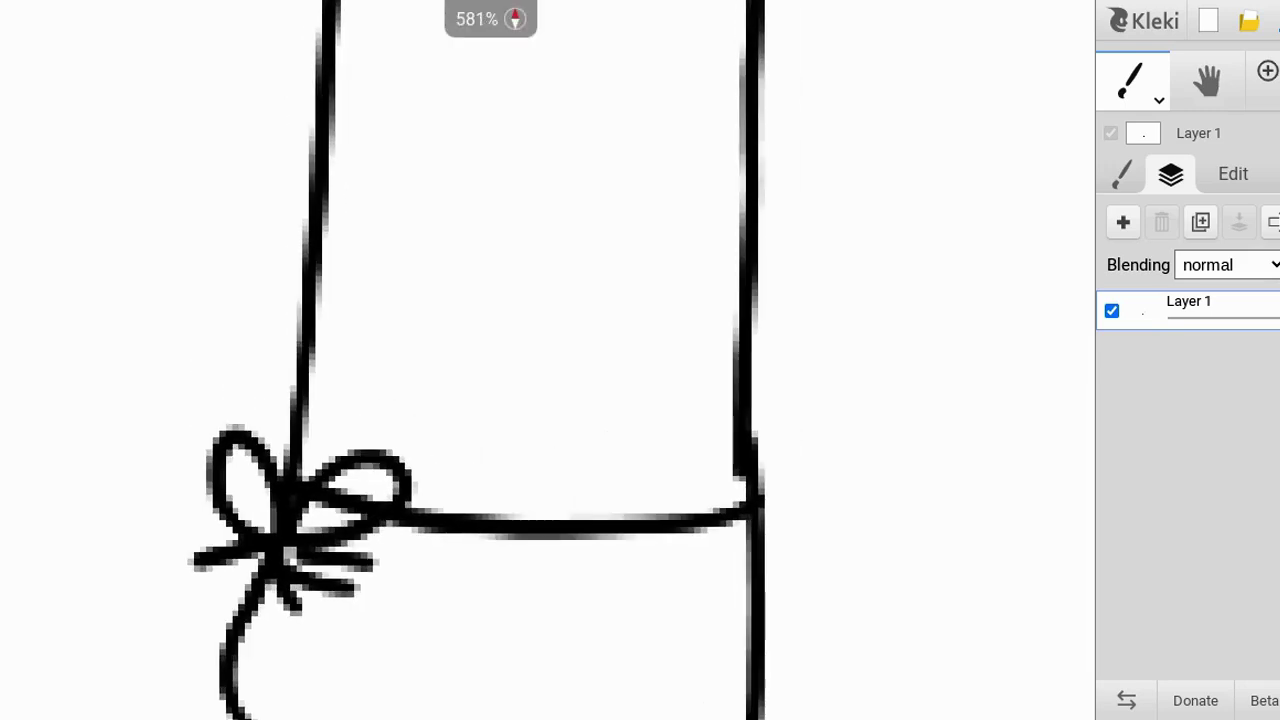
left_click_drag(370, 411, 724, 423)
scroll(740, 530, "down", 10)
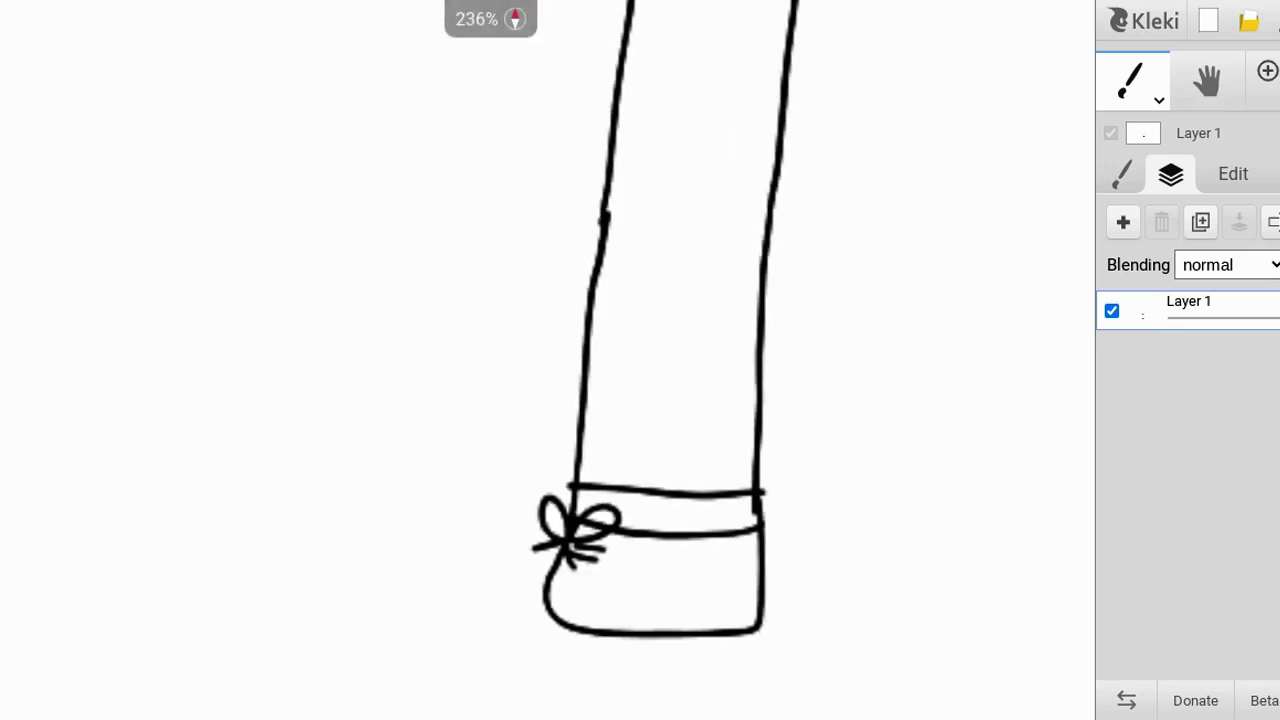
Step: Draw a line across the upper leg below the shirt hem, joining both leg lines
scroll(615, 353, "up", 8)
scroll(640, 200, "up", 4)
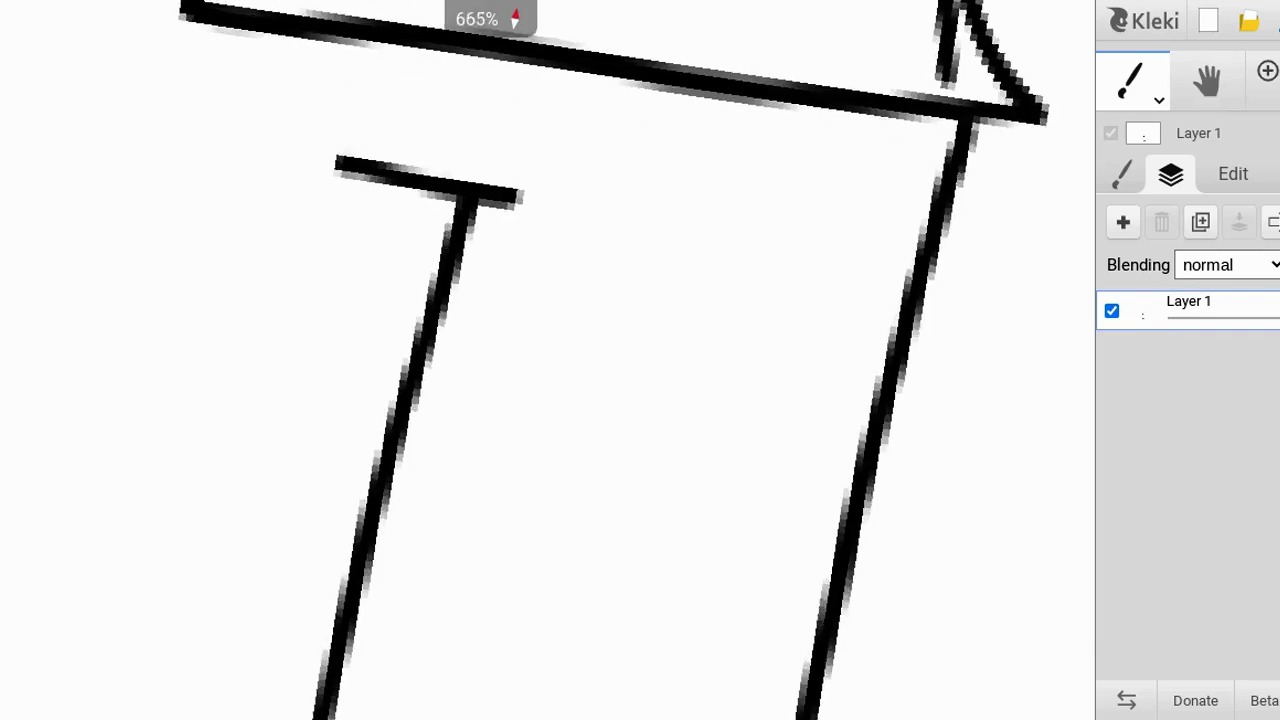
left_click_drag(435, 318, 909, 411)
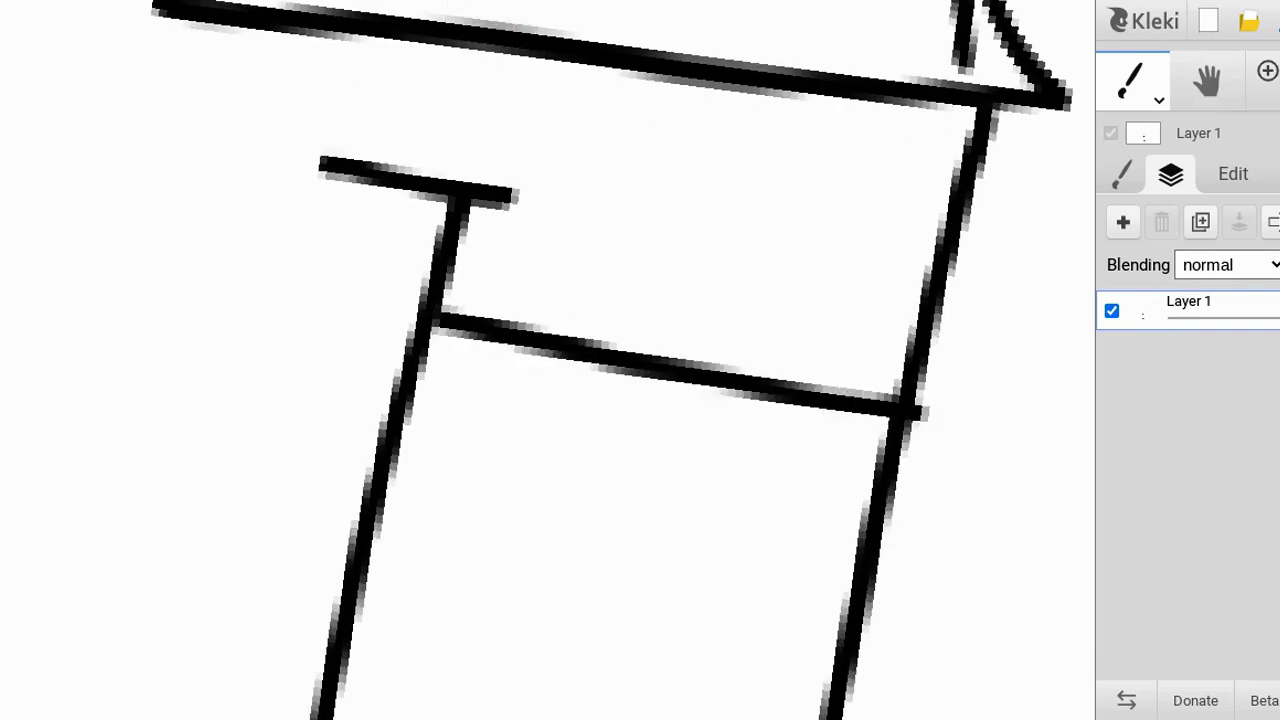
Step: Draw the second leg's outer line from the hem's left corner, curving back at the knee to the front leg
scroll(909, 411, "down", 3)
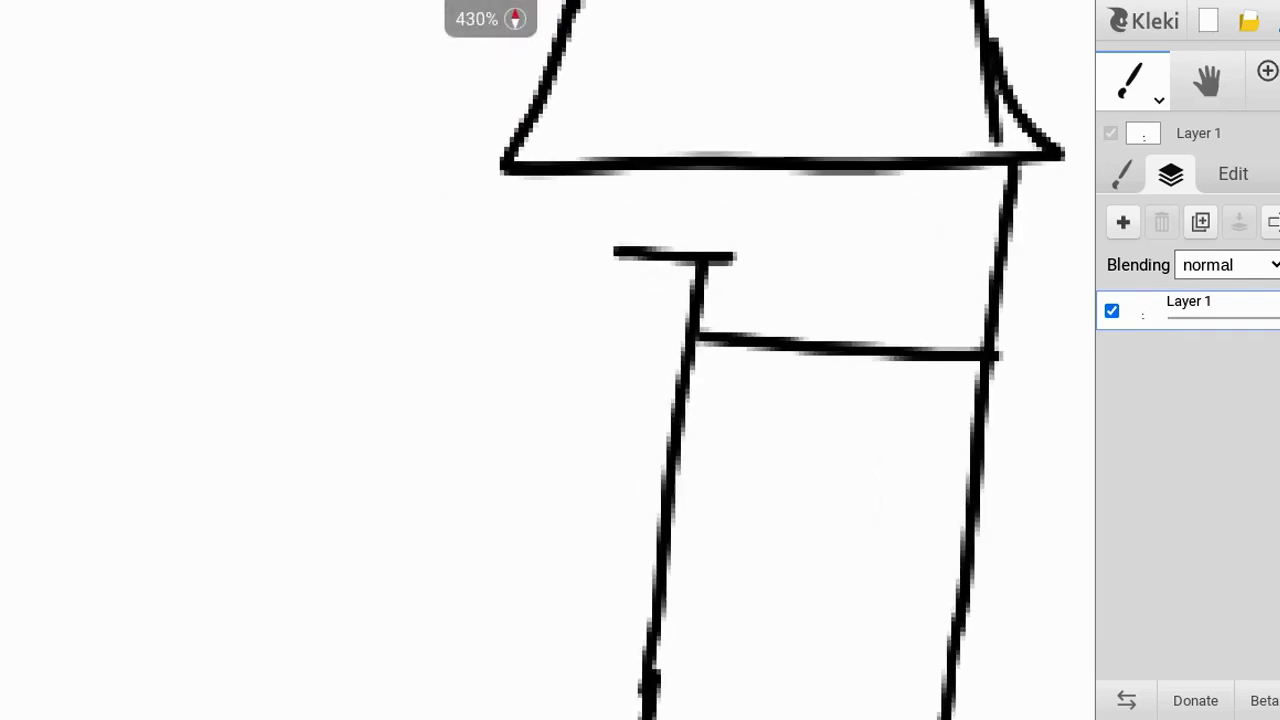
left_click_drag(480, 438, 478, 448)
scroll(700, 420, "up", 3)
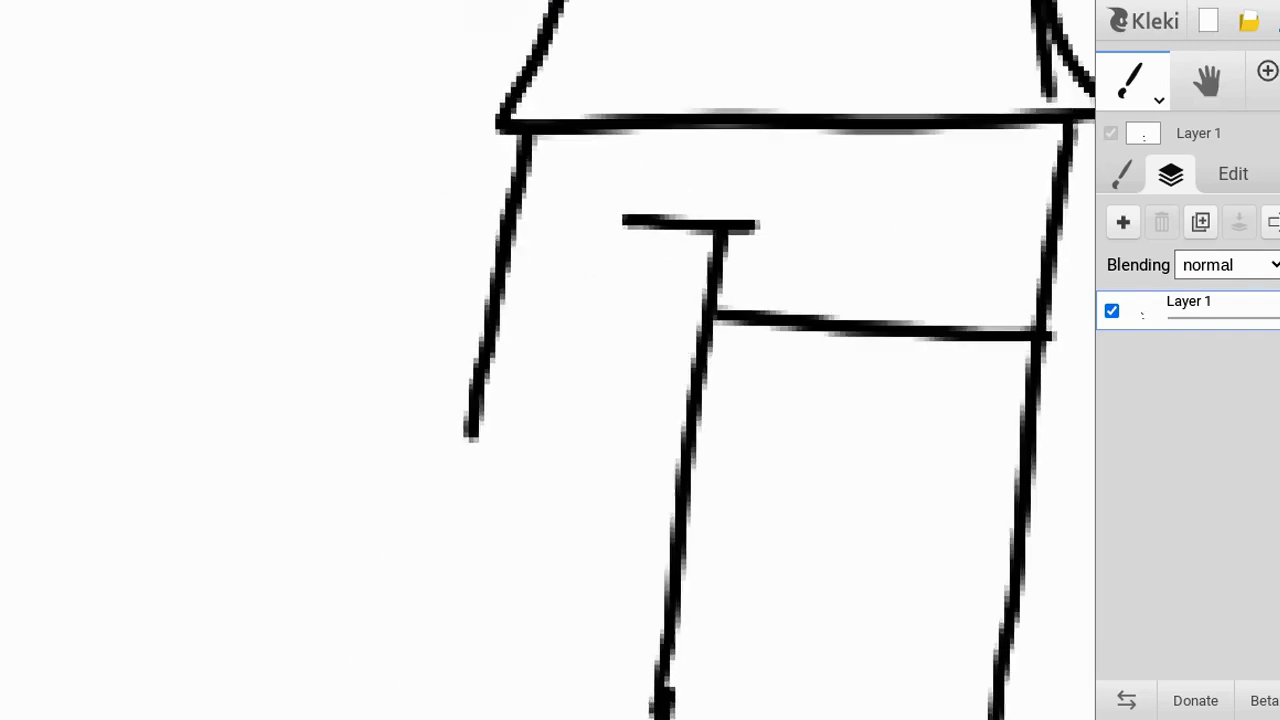
mouse_move(486, 193)
left_mouse_down()
mouse_move(463, 252)
mouse_move(503, 512)
left_mouse_up()
Step: Try to add a lower-leg line behind the front leg and undo it together with the second leg's knee curve
scroll(503, 512, "down", 4)
scroll(600, 360, "up", 4)
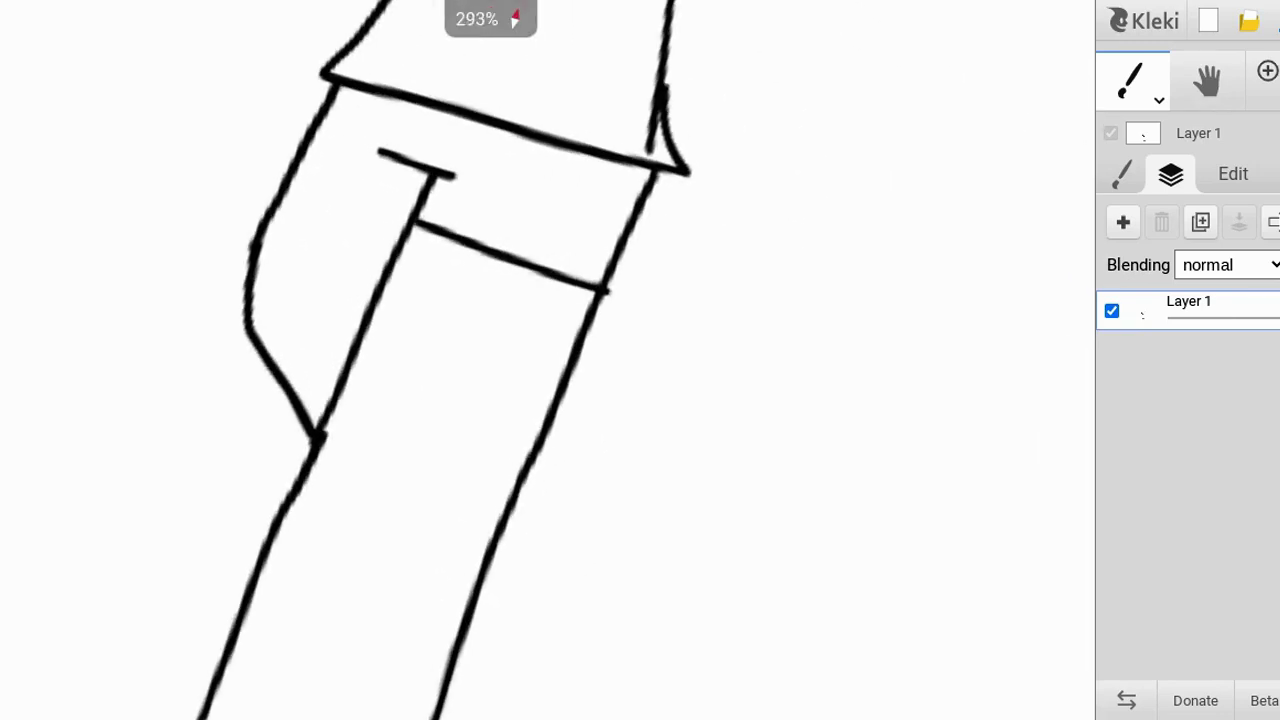
scroll(548, 360, "down", 3)
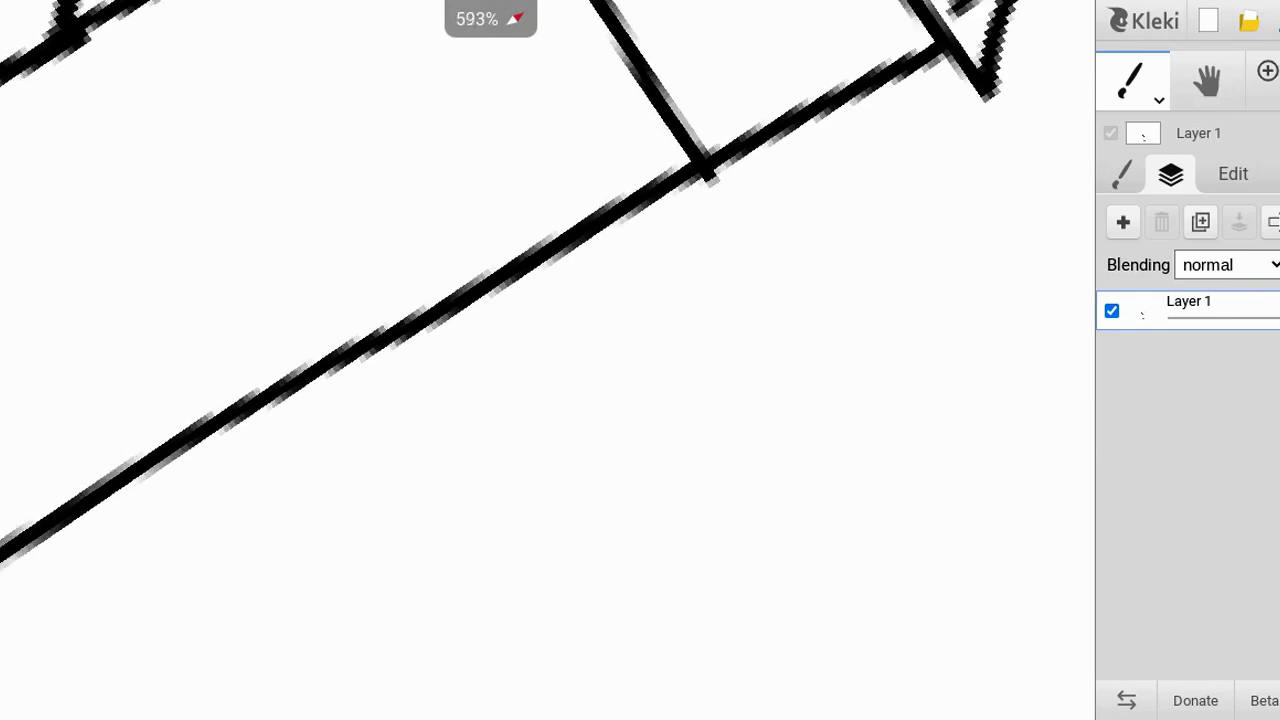
left_click_drag(572, 285, 532, 626)
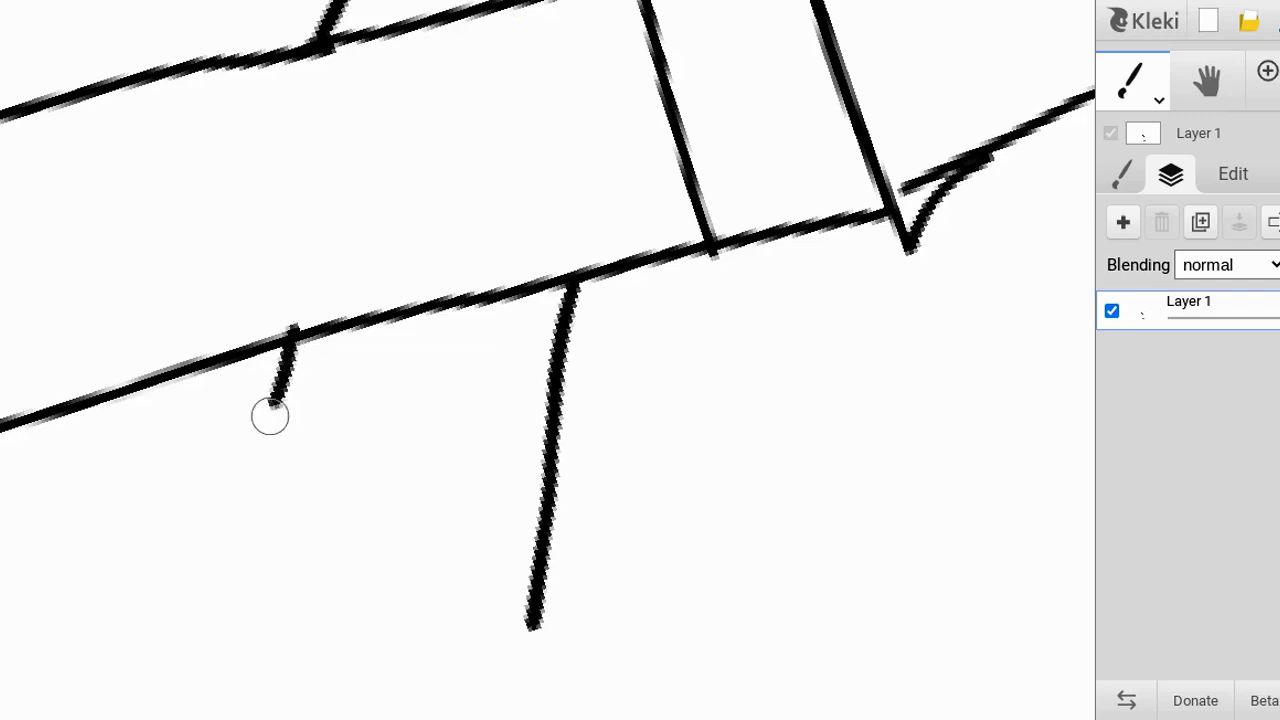
scroll(547, 360, "down", 5)
scroll(547, 360, "up", 2)
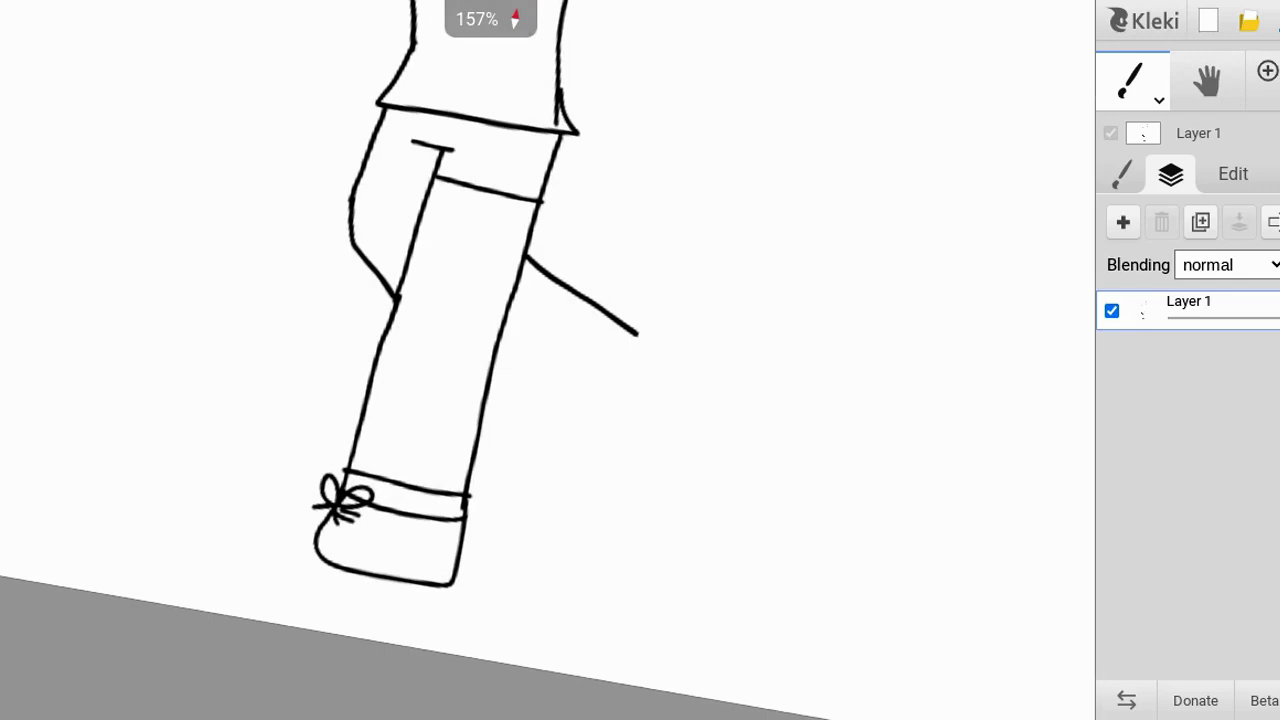
key("ctrl+z")
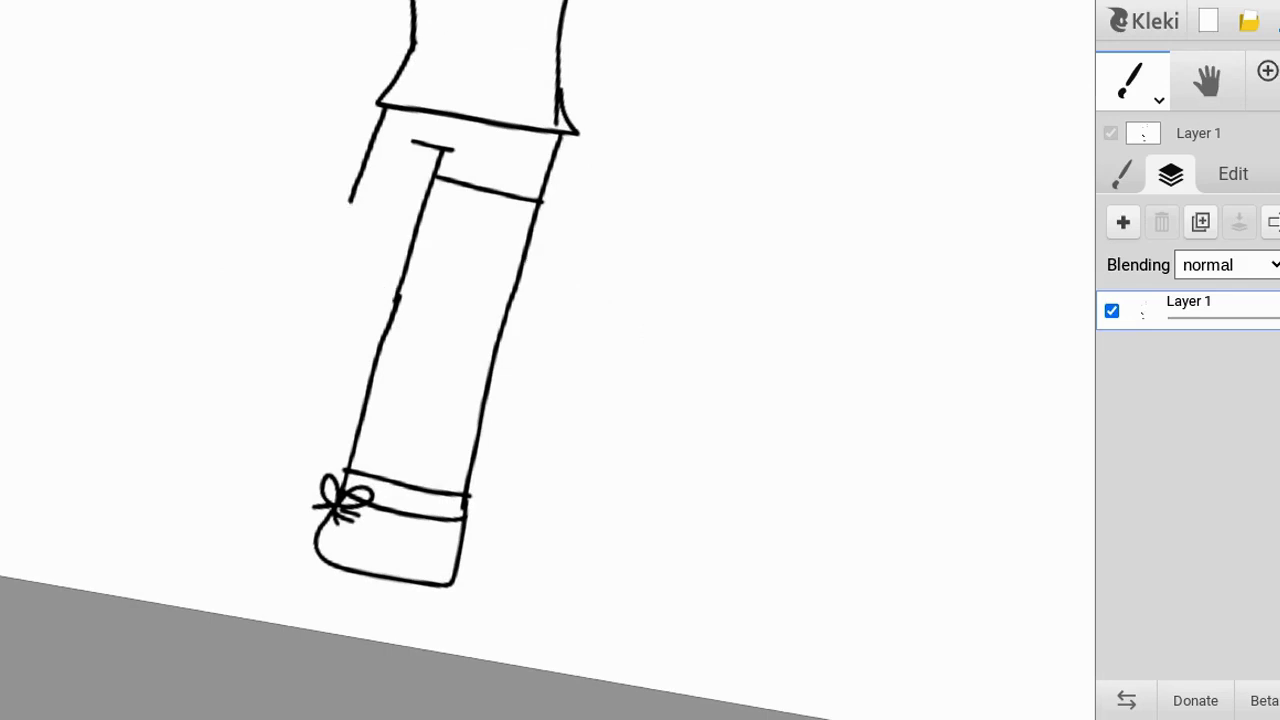
Step: Redraw the lower part of the second leg's outer line, continuing down from the thigh stroke
scroll(547, 360, "up", 4)
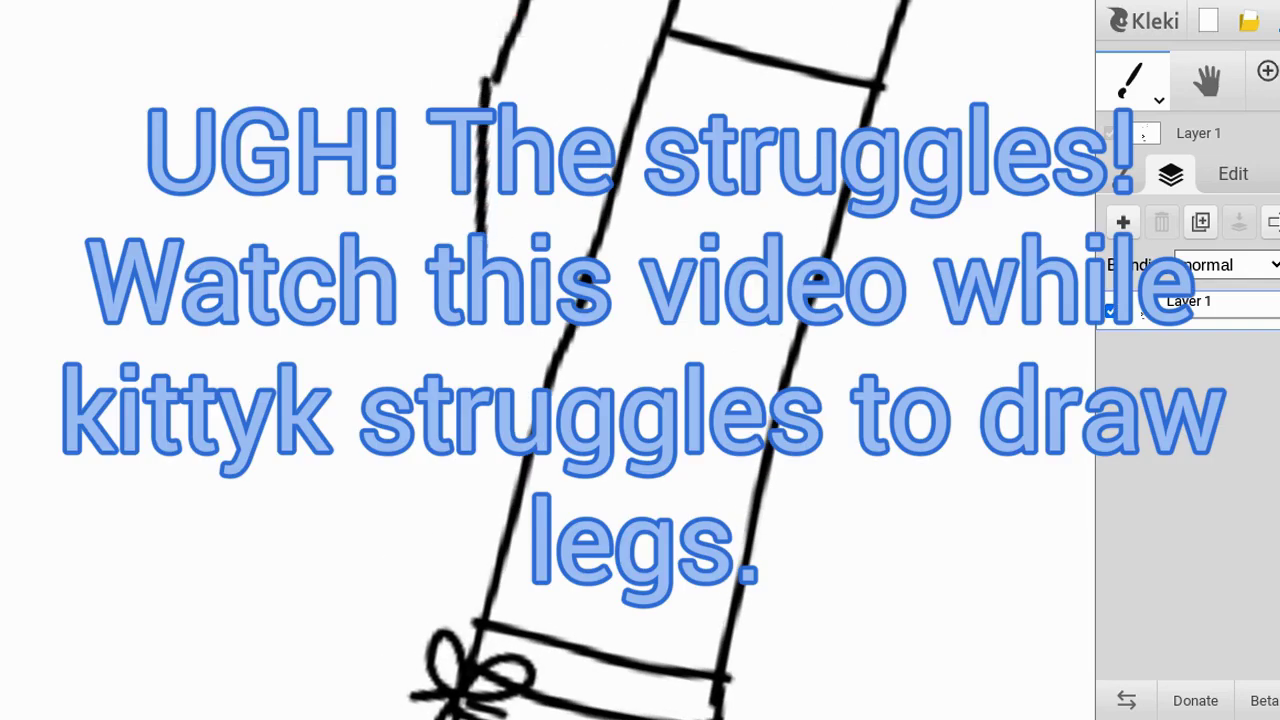
scroll(520, 60, "up", 2)
left_click_drag(483, 60, 413, 492)
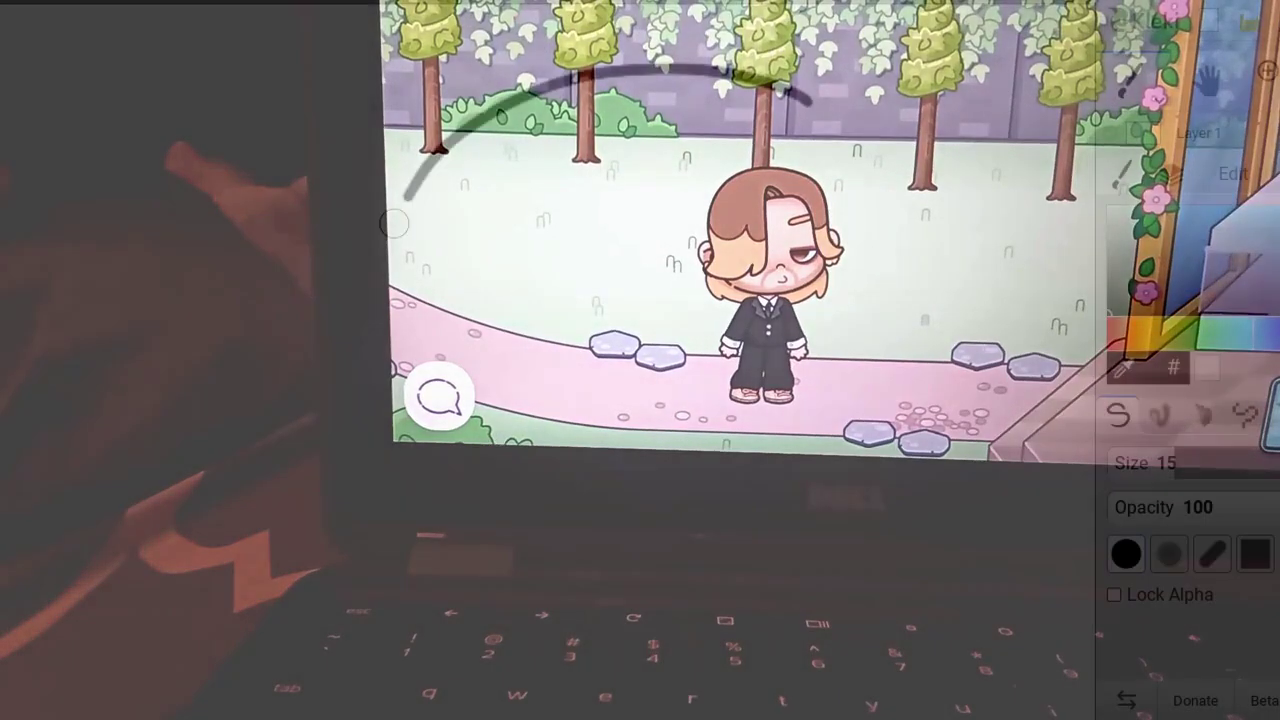
mouse_move(400, 257)
left_mouse_down()
mouse_move(579, 584)
mouse_move(788, 555)
mouse_move(913, 425)
mouse_move(809, 120)
left_mouse_up()
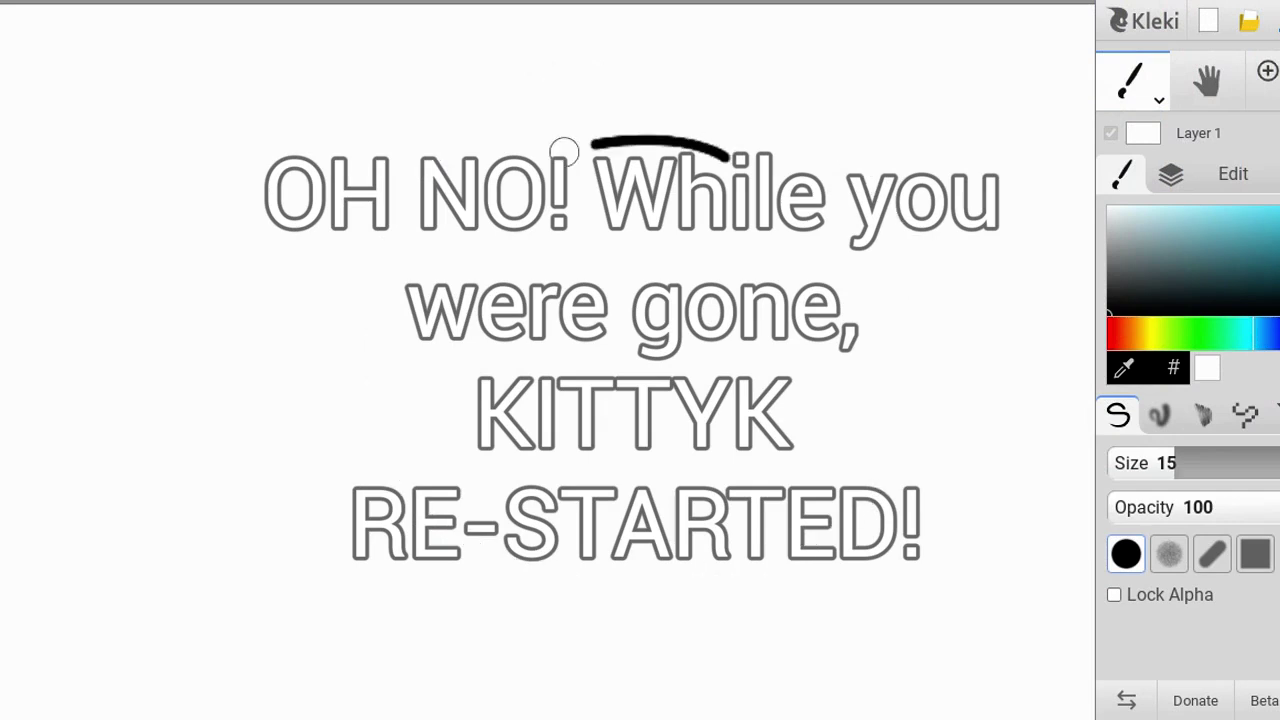
scroll(765, 130, "down", 5)
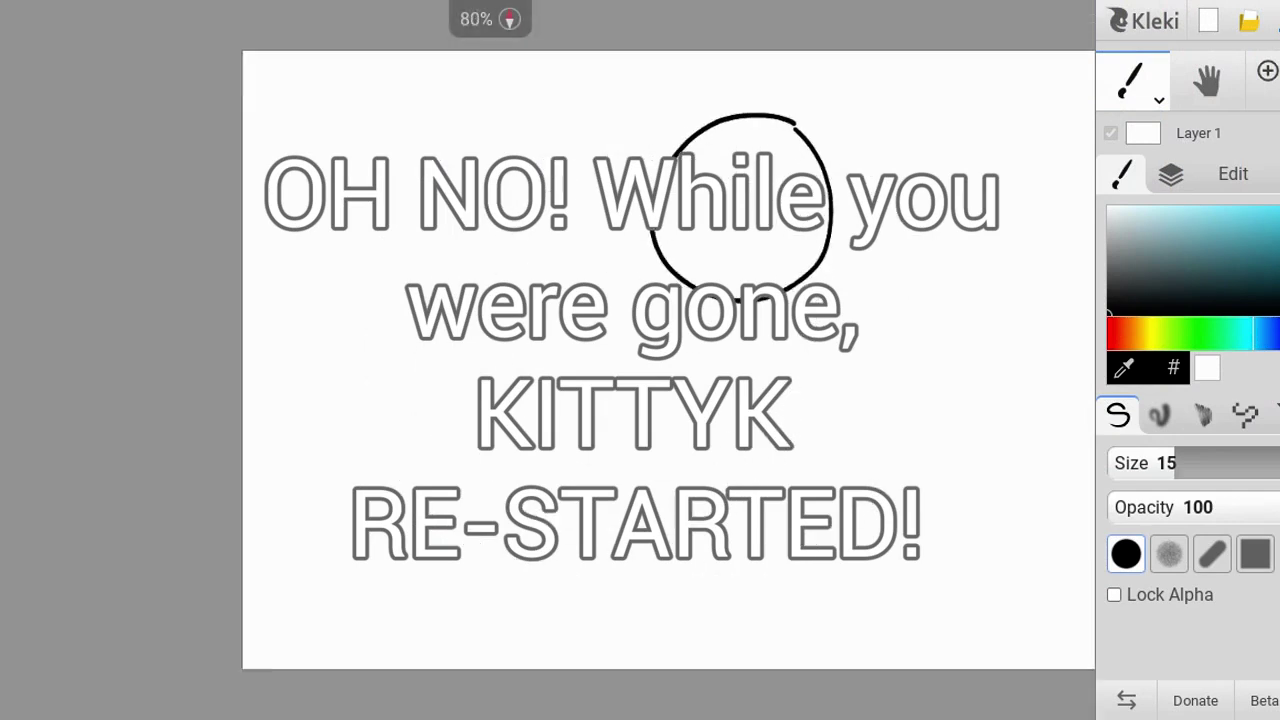
scroll(830, 205, "up", 4)
scroll(593, 171, "up", 1)
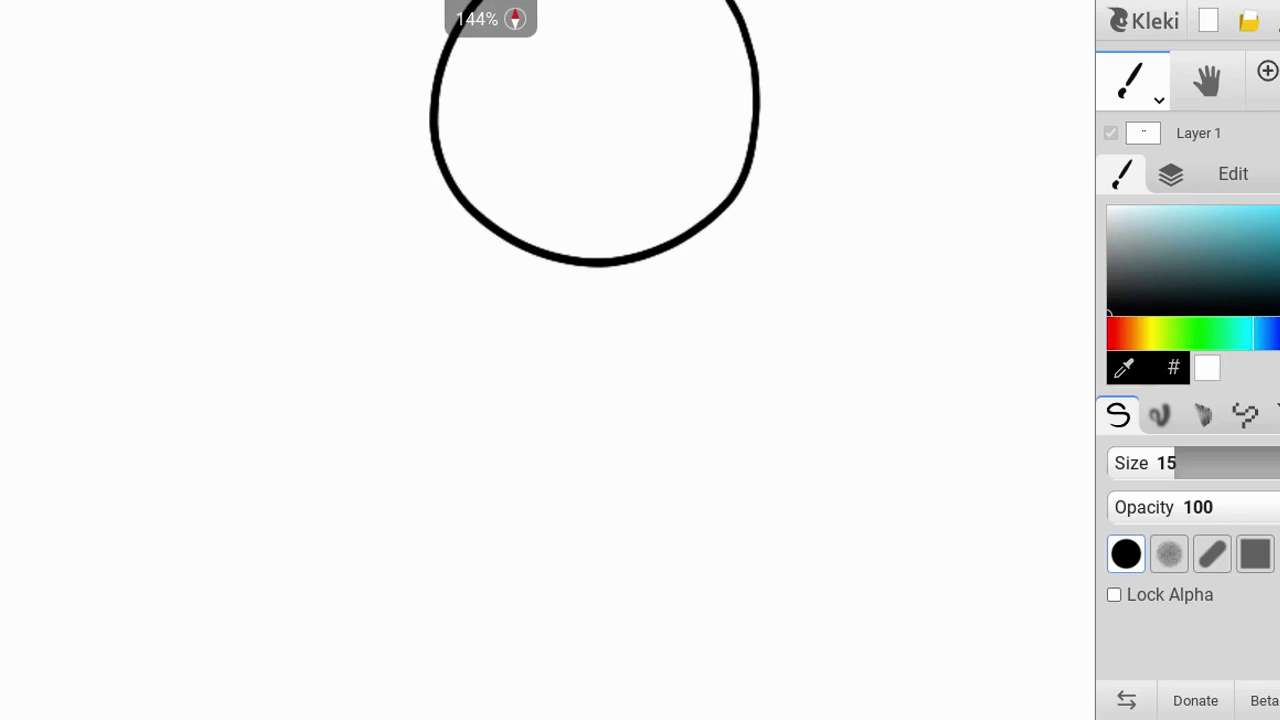
key("ctrl+z")
Step: Draw a closed round head near the top of the blank canvas with the black size 15 brush
scroll(548, 360, "down", 1)
scroll(548, 360, "up", 1)
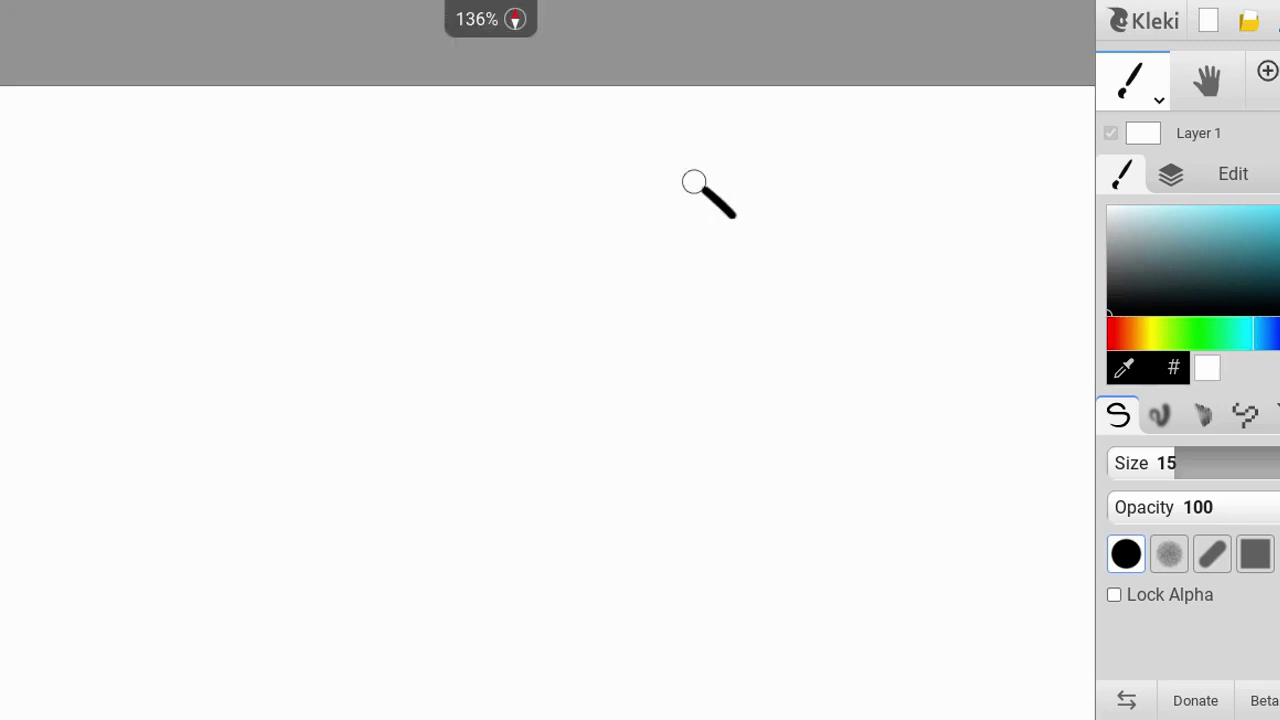
mouse_move(456, 377)
left_mouse_down()
mouse_move(585, 463)
mouse_move(733, 418)
mouse_move(781, 311)
mouse_move(726, 200)
left_mouse_up()
scroll(726, 200, "down", 3)
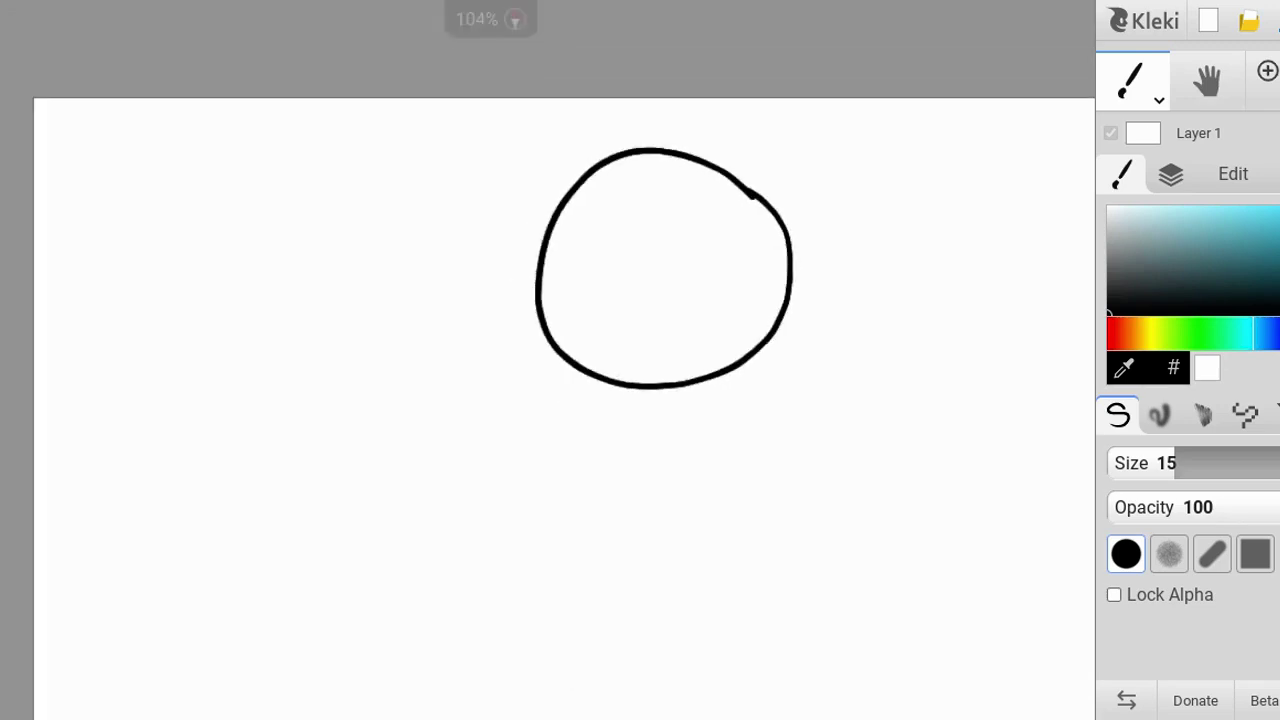
Step: Draw a pointed triangular collar below the head with a short shoulder stroke at each end
scroll(708, 251, "up", 8)
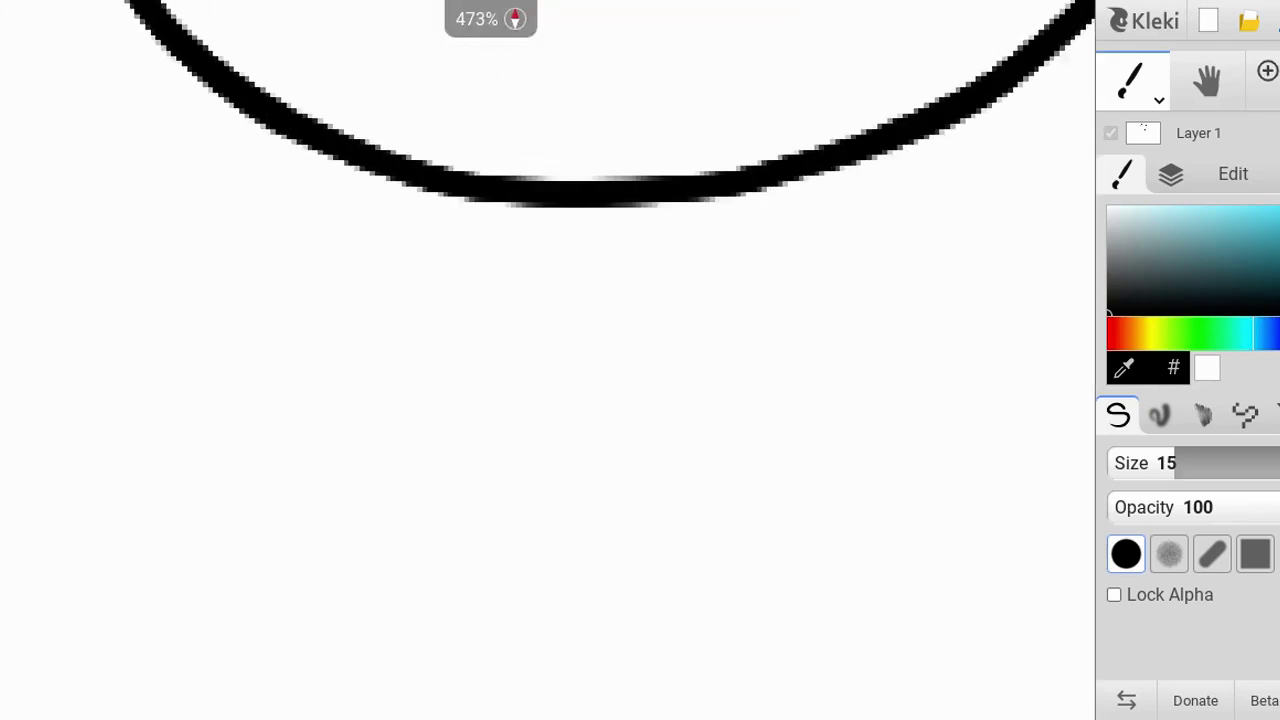
mouse_move(416, 276)
left_mouse_down()
mouse_move(566, 271)
mouse_move(578, 330)
mouse_move(317, 426)
mouse_move(448, 260)
mouse_move(318, 296)
left_mouse_up()
left_click_drag(742, 294, 777, 323)
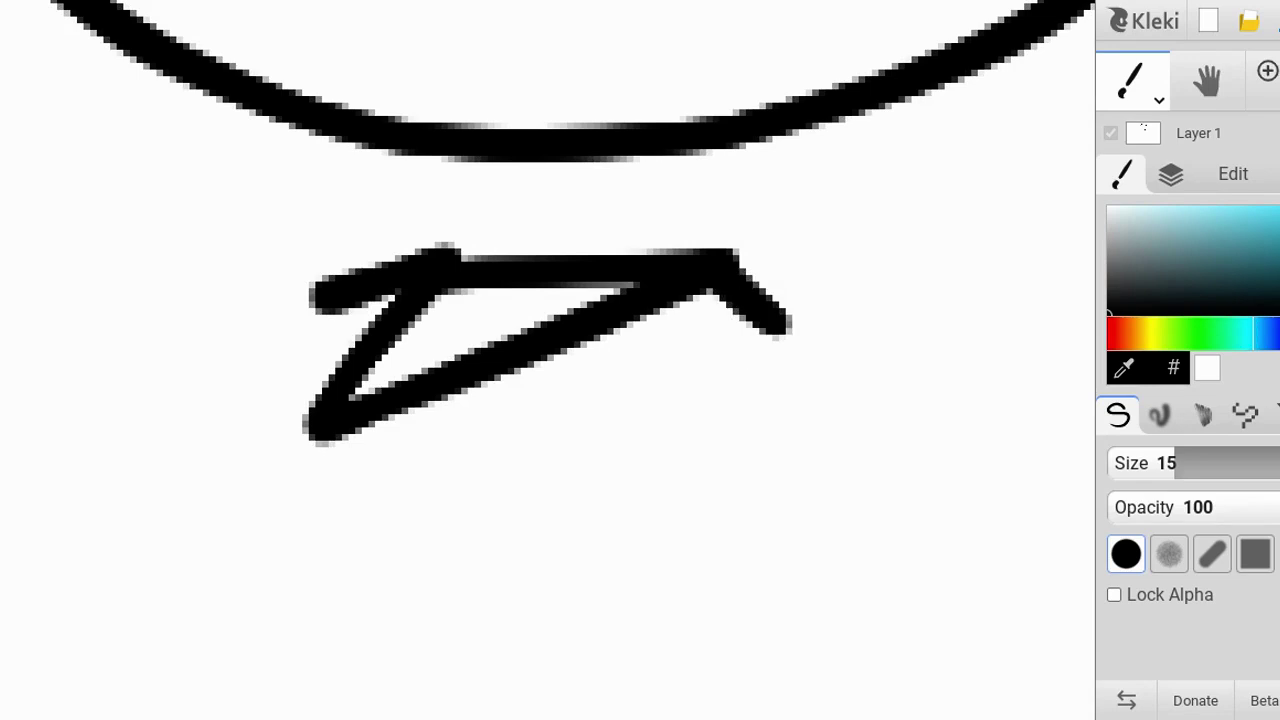
Step: Draw the torso's two curved side lines down from the shoulder strokes, flaring the left one outward at the waist
scroll(751, 367, "down", 4)
scroll(735, 399, "up", 1)
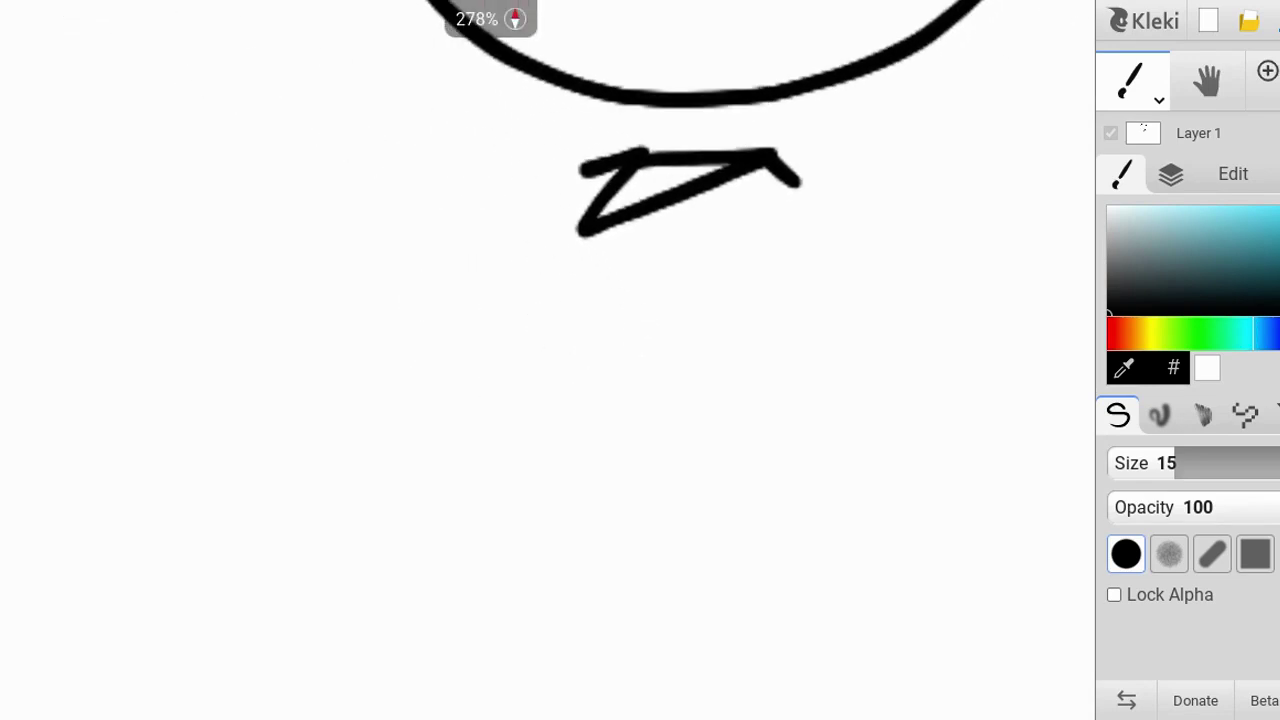
mouse_move(556, 210)
left_mouse_down()
mouse_move(525, 268)
mouse_move(508, 352)
left_mouse_up()
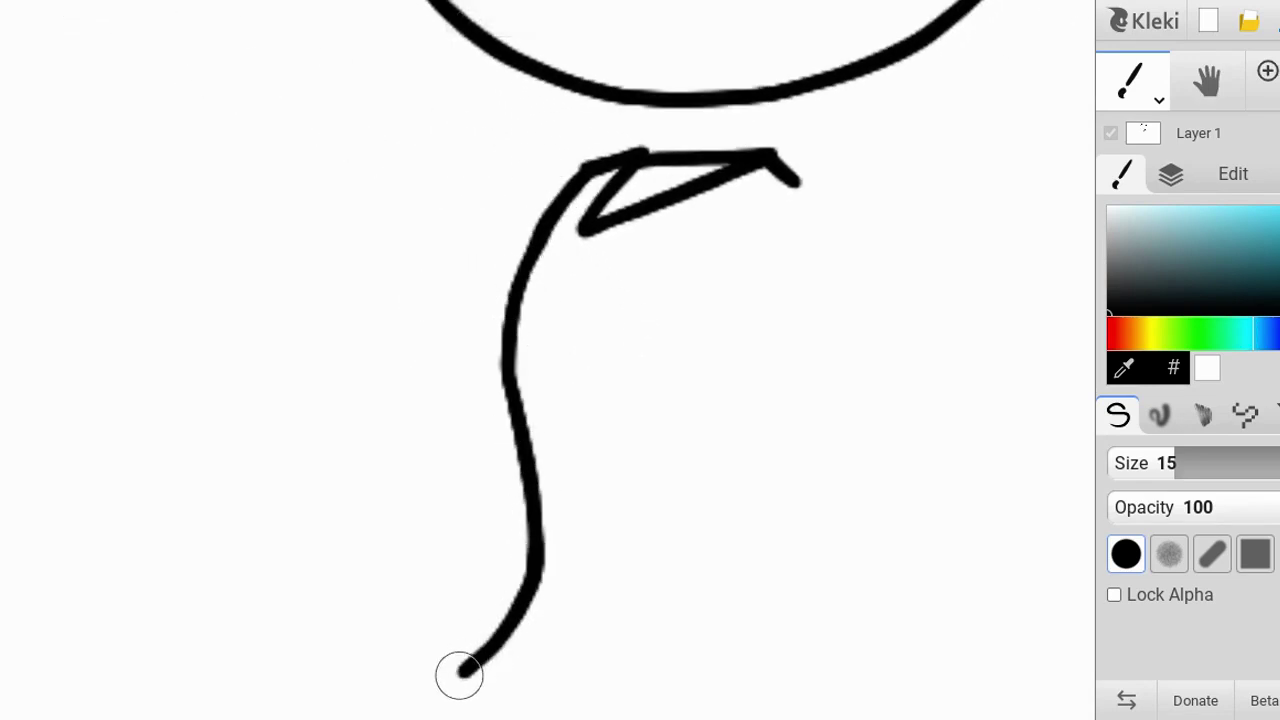
scroll(416, 115, "down", 2)
scroll(856, 385, "up", 2)
mouse_move(617, 80)
left_mouse_down()
mouse_move(630, 147)
mouse_move(606, 422)
mouse_move(611, 550)
left_mouse_up()
scroll(611, 550, "down", 1)
Step: Close the bottom of the torso with a curved shirt hem that flares out past the right side line
scroll(611, 550, "up", 2)
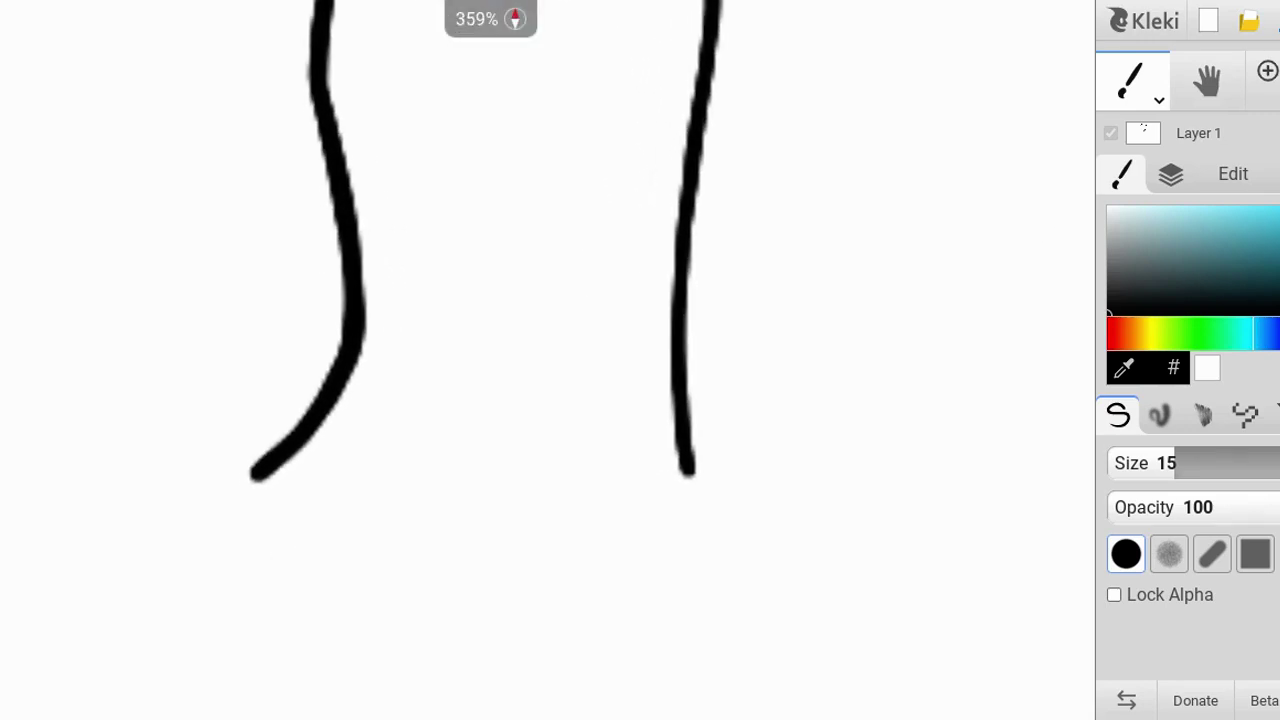
mouse_move(732, 500)
left_mouse_down()
mouse_move(471, 506)
mouse_move(253, 470)
left_mouse_up()
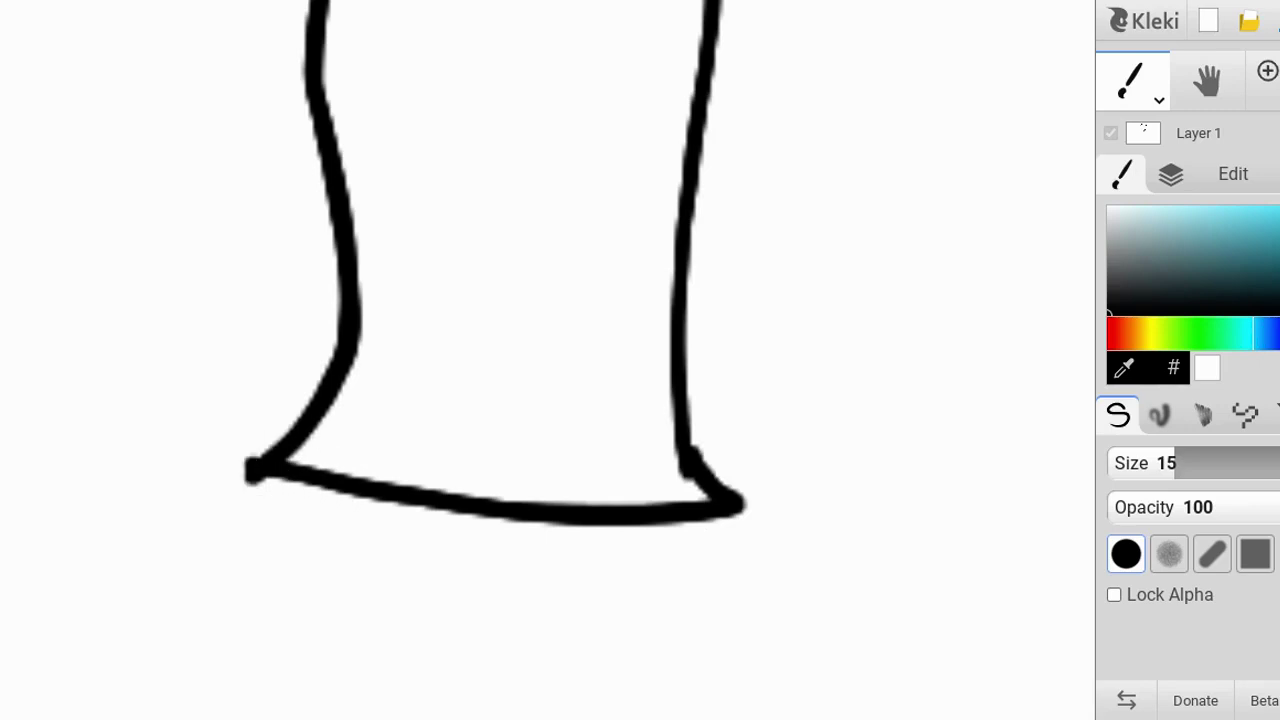
scroll(696, 464, "down", 5)
scroll(700, 300, "down", 1)
Step: Draw a short horizontal stroke just below the middle of the shirt hem
scroll(623, 560, "up", 4)
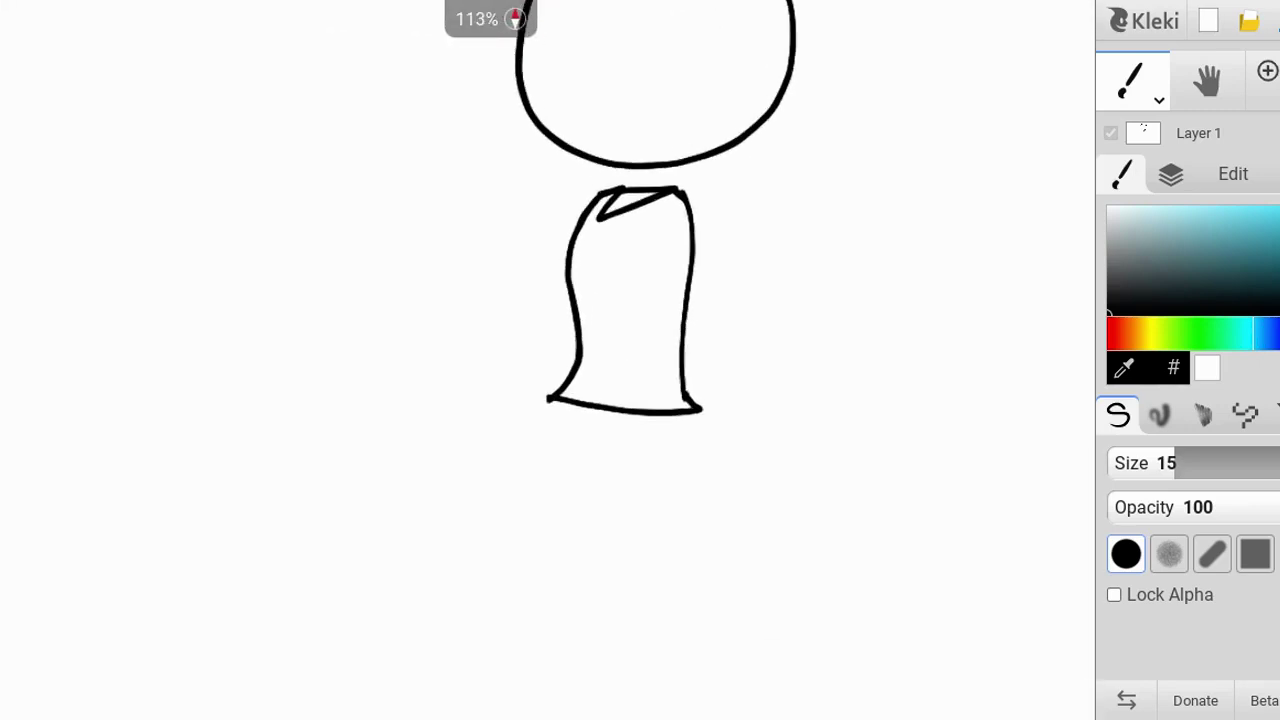
scroll(760, 90, "up", 3)
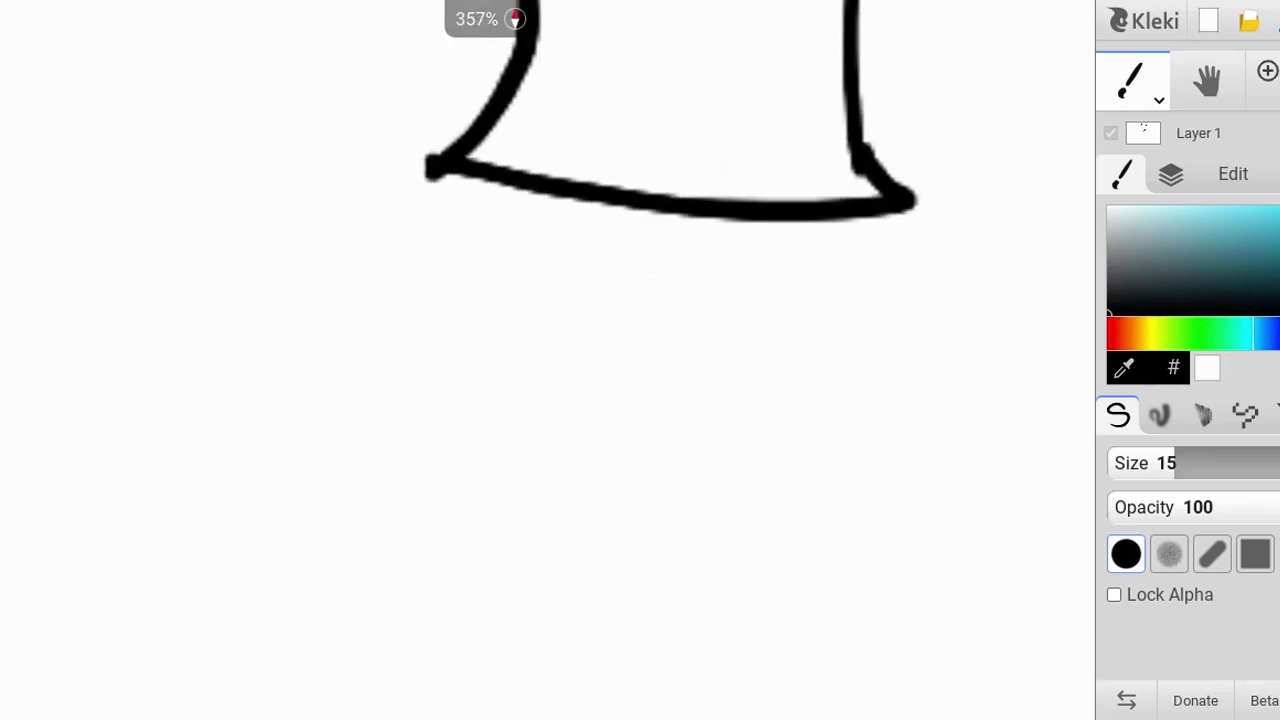
scroll(640, 200, "down", 2)
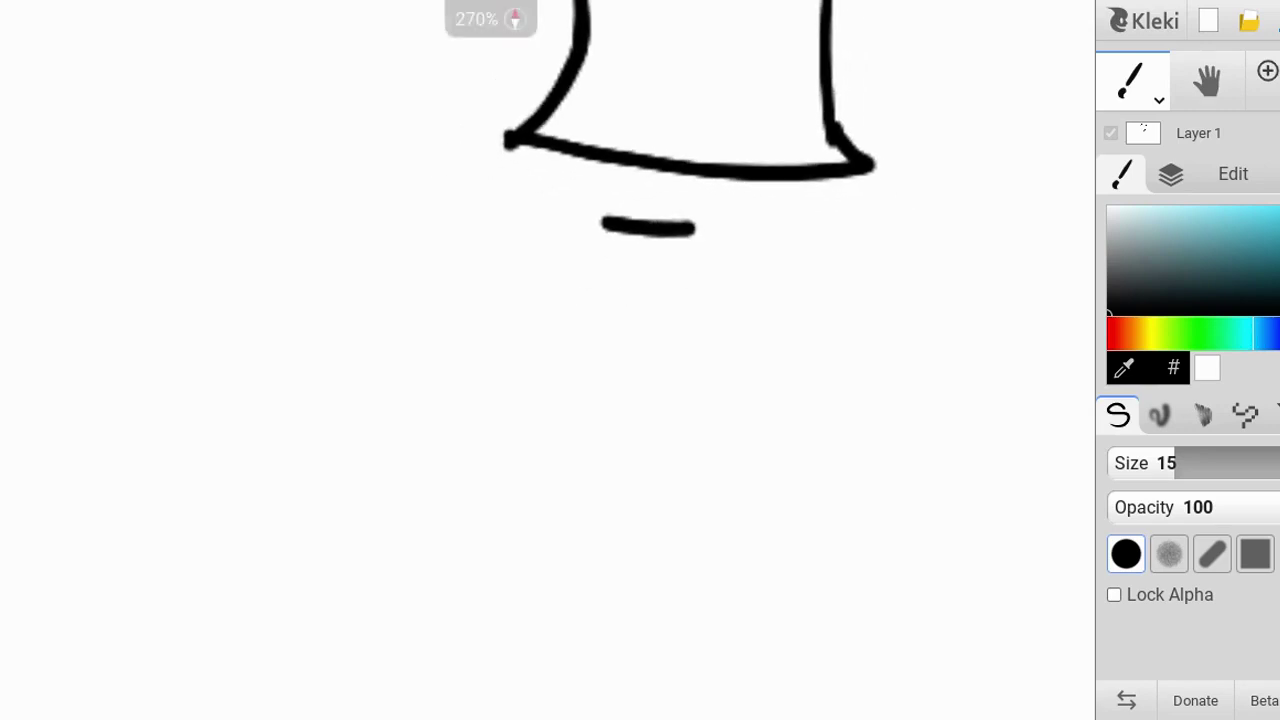
Step: Draw two legs below the shirt hem, a narrow one tucked behind a wider front one, both ending in rounded feet
left_click_drag(638, 113, 535, 585)
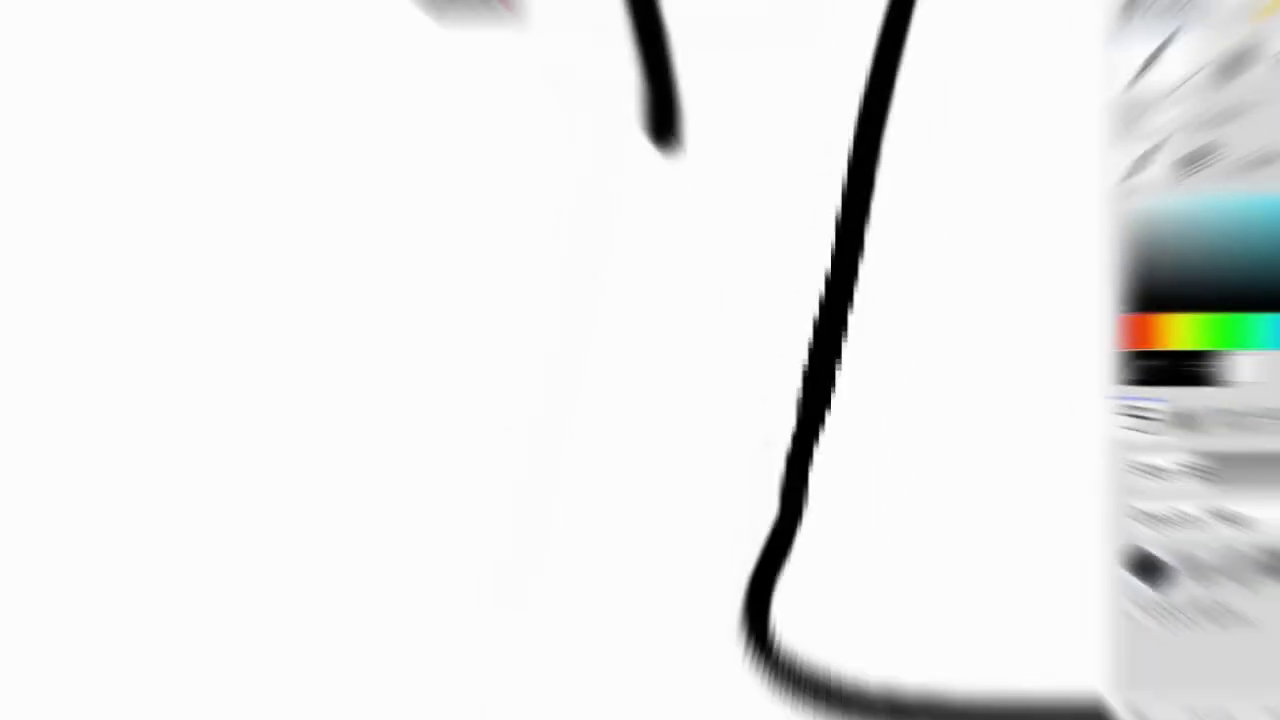
left_click_drag(668, 100, 721, 456)
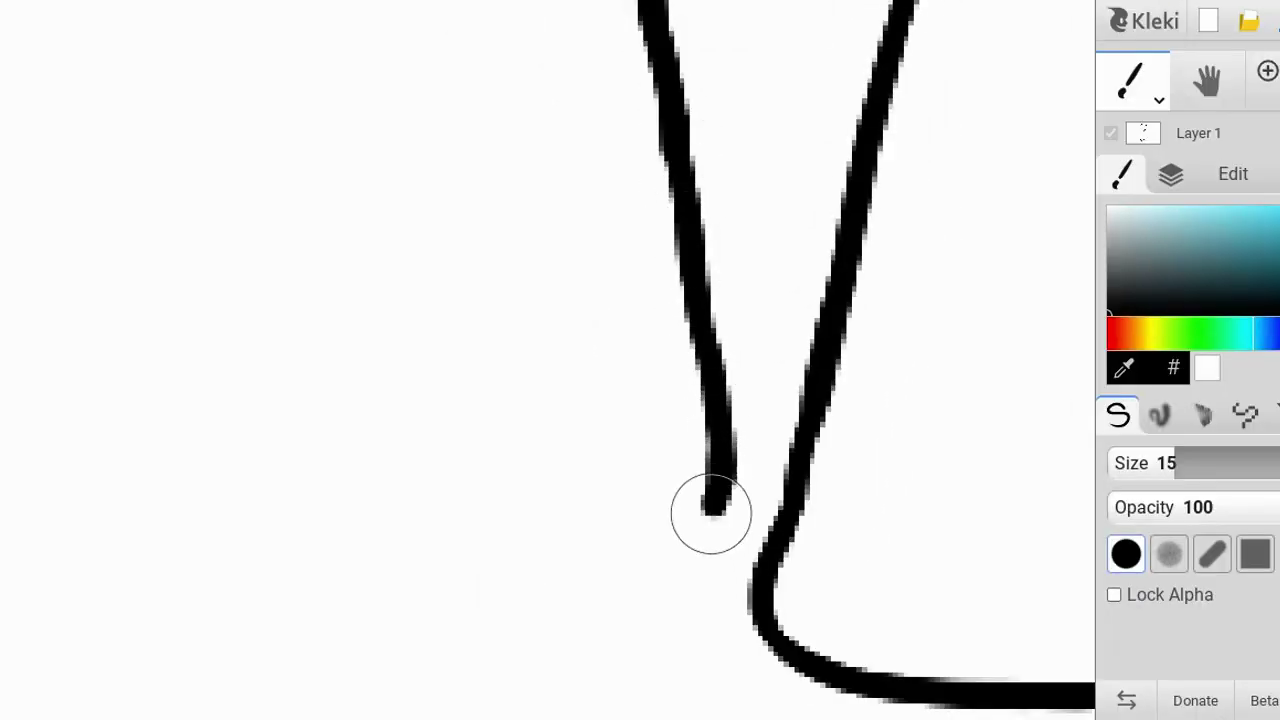
scroll(548, 360, "down", 10)
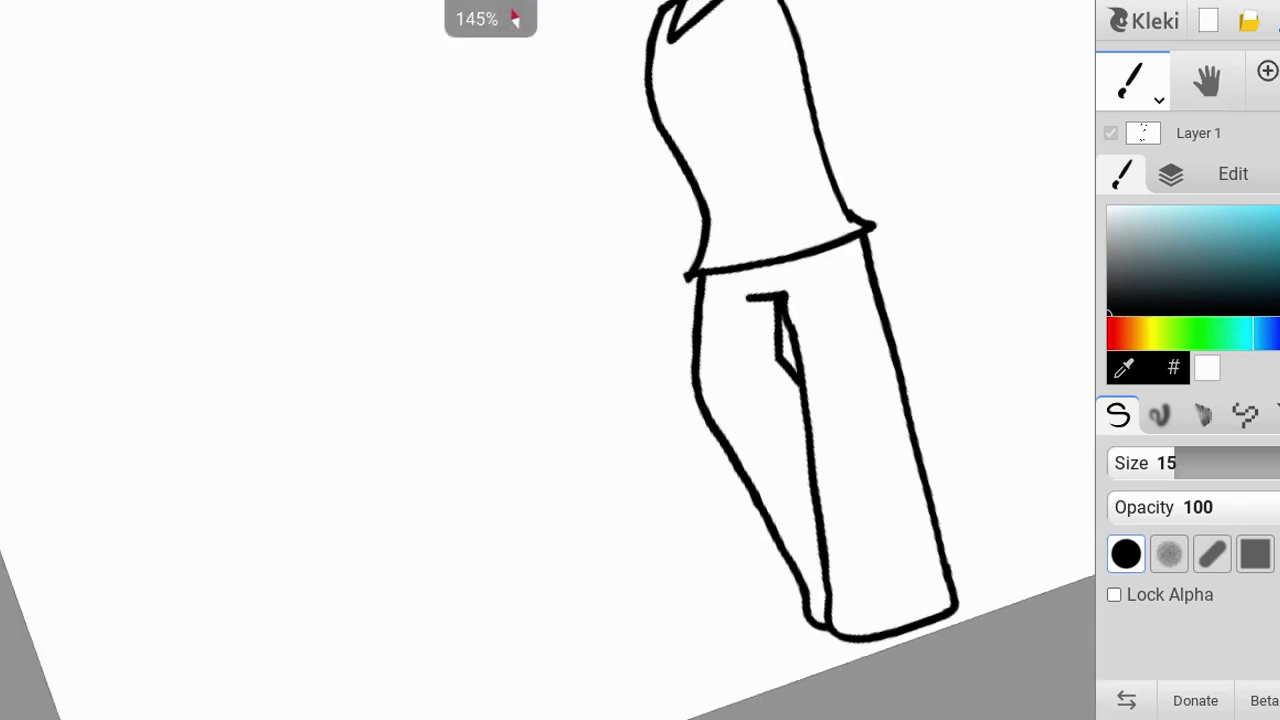
scroll(842, 507, "down", 1)
scroll(842, 507, "up", 5)
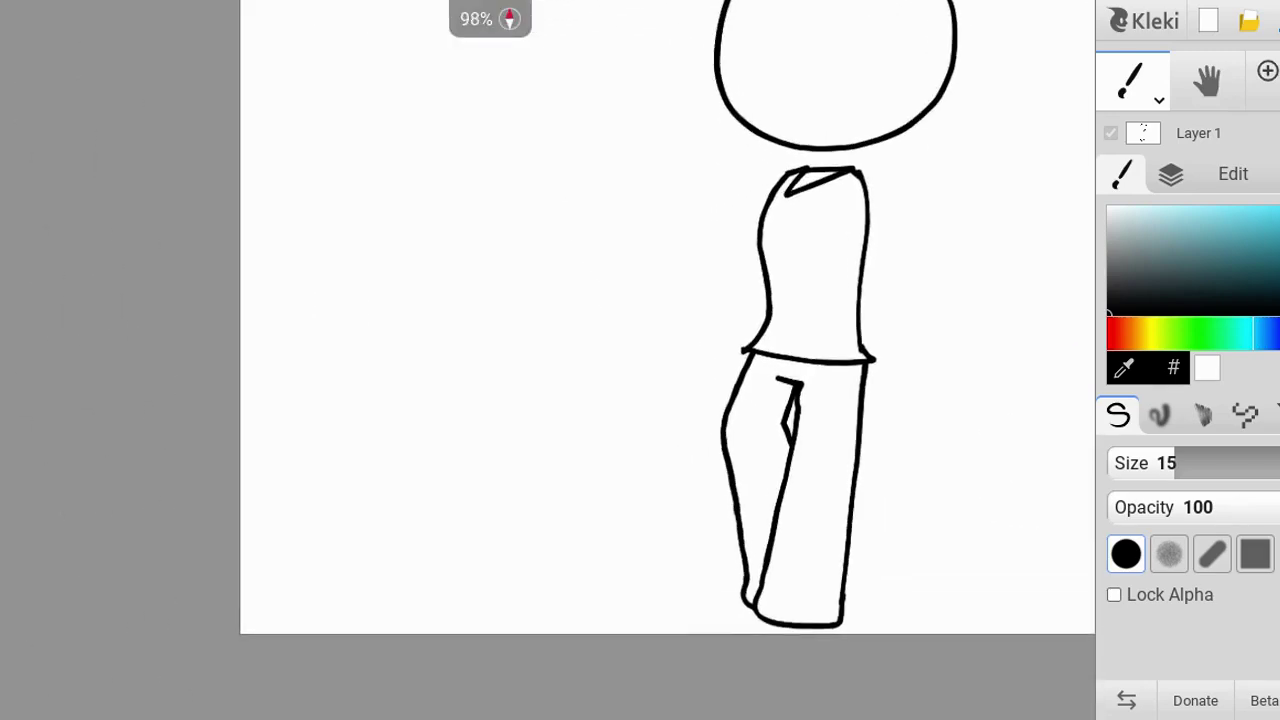
Step: Draw a two-line strap across the front foot and two looped bows where the ankles meet
scroll(890, 680, "up", 6)
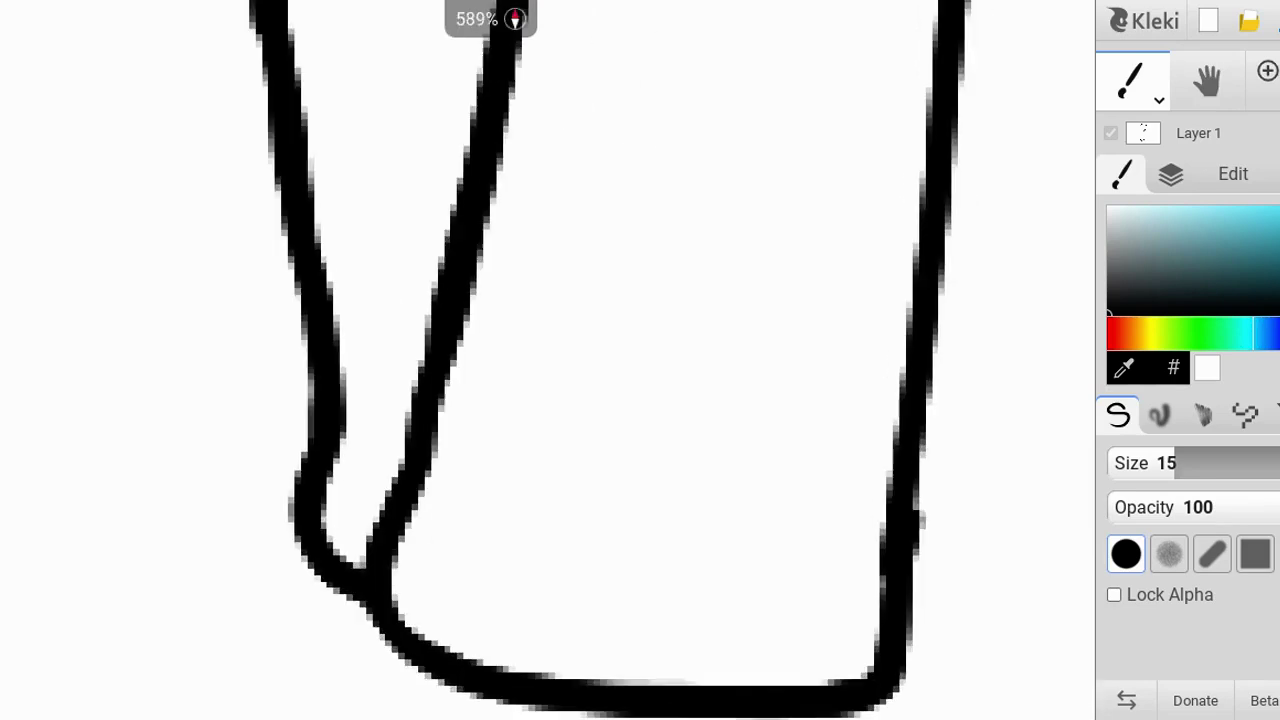
left_click_drag(350, 422, 873, 498)
scroll(548, 360, "up", 1)
mouse_move(410, 360)
left_mouse_down()
mouse_move(466, 294)
mouse_move(403, 414)
mouse_move(306, 366)
mouse_move(406, 445)
left_mouse_up()
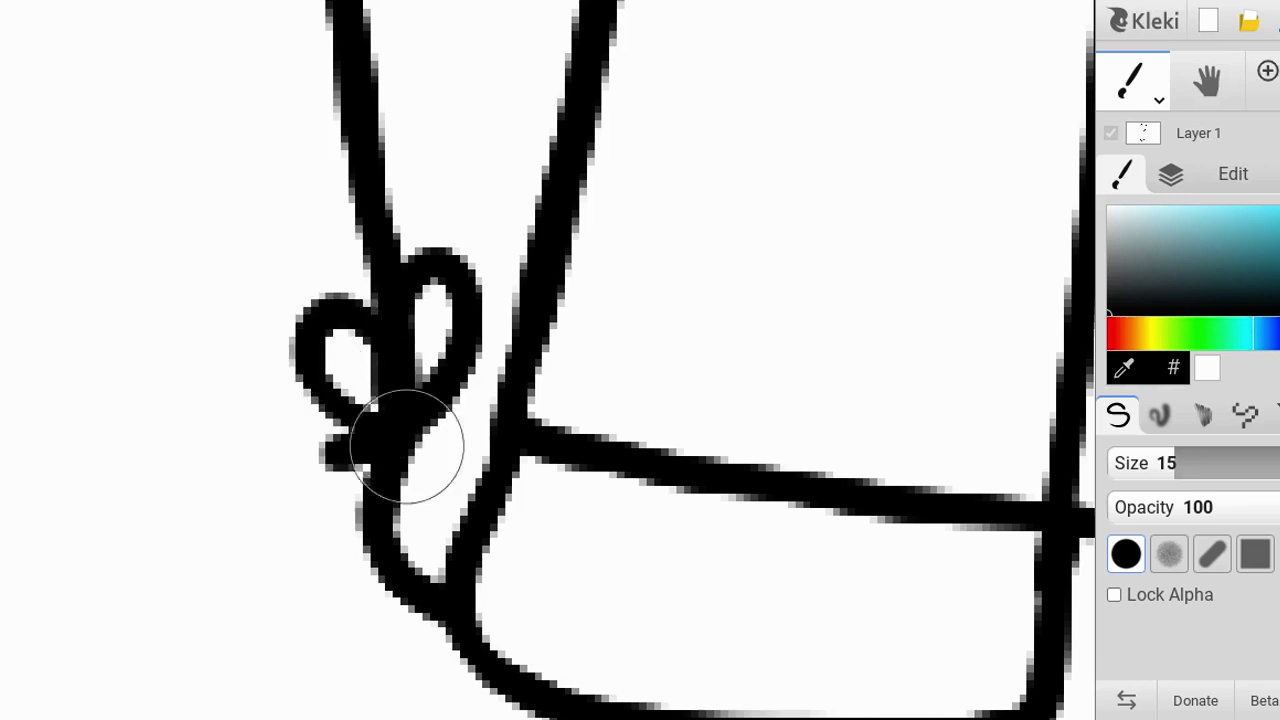
mouse_move(533, 392)
left_mouse_down()
mouse_move(641, 375)
mouse_move(564, 425)
mouse_move(533, 343)
mouse_move(486, 327)
mouse_move(489, 433)
left_mouse_up()
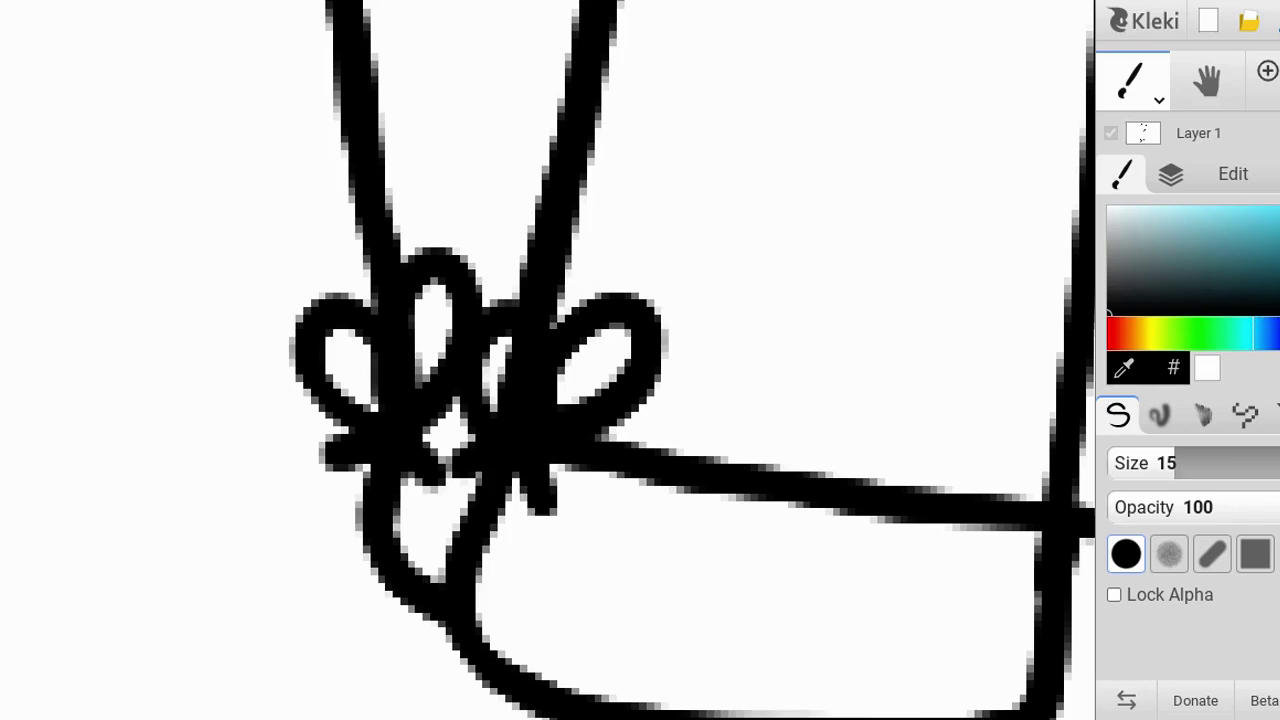
mouse_move(565, 385)
left_mouse_down()
mouse_move(894, 391)
mouse_move(1050, 410)
left_mouse_up()
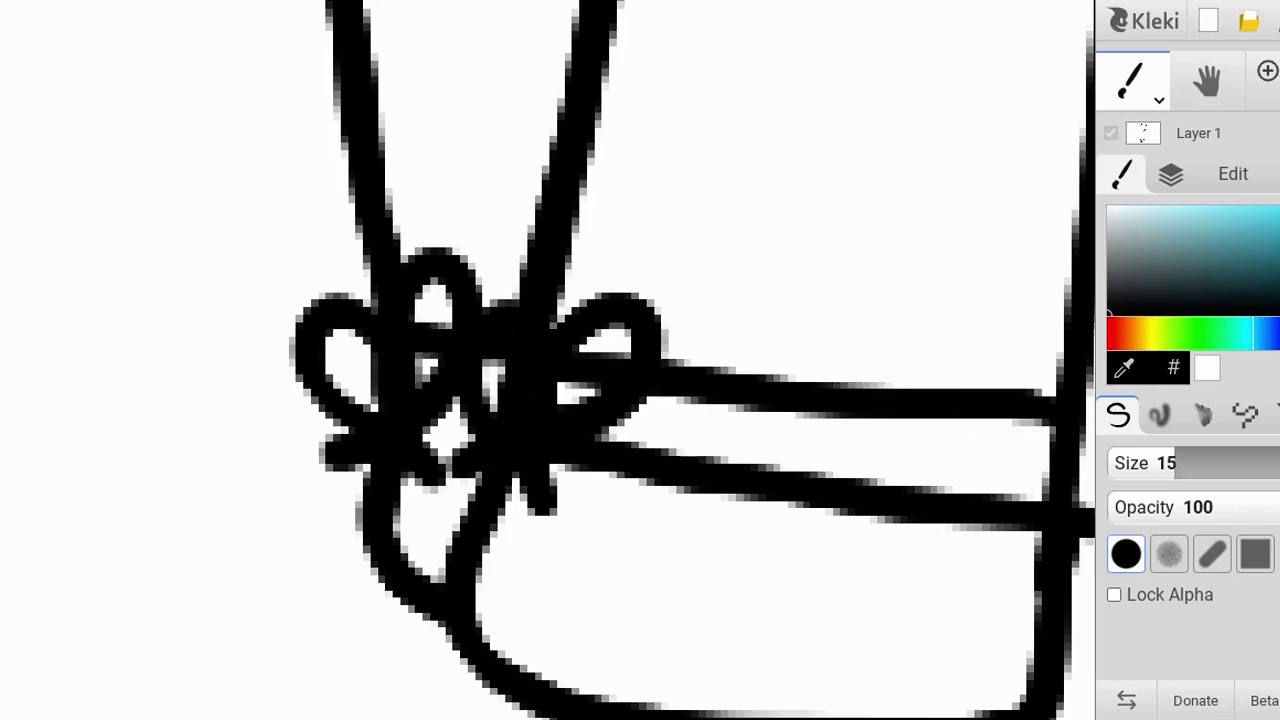
Step: Clean up the faint leftover outlines around the character by painting over them in white
scroll(548, 360, "down", 5)
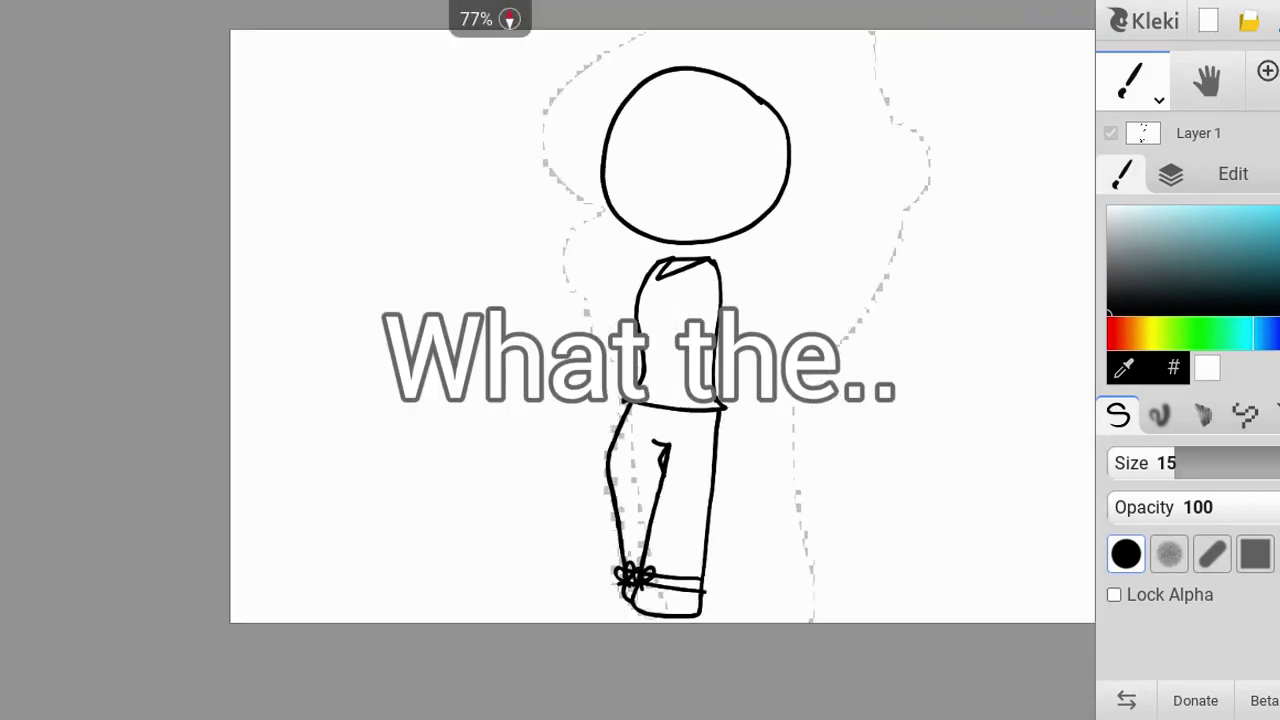
scroll(660, 340, "up", 1)
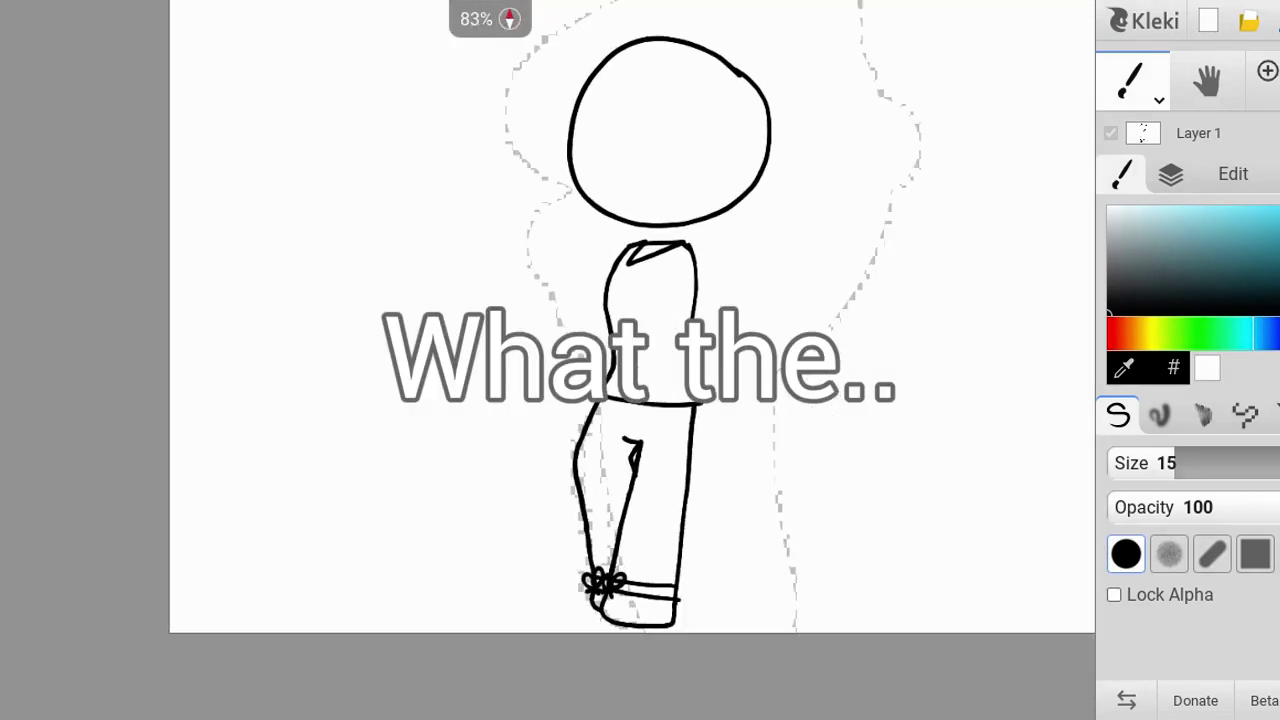
key("e")
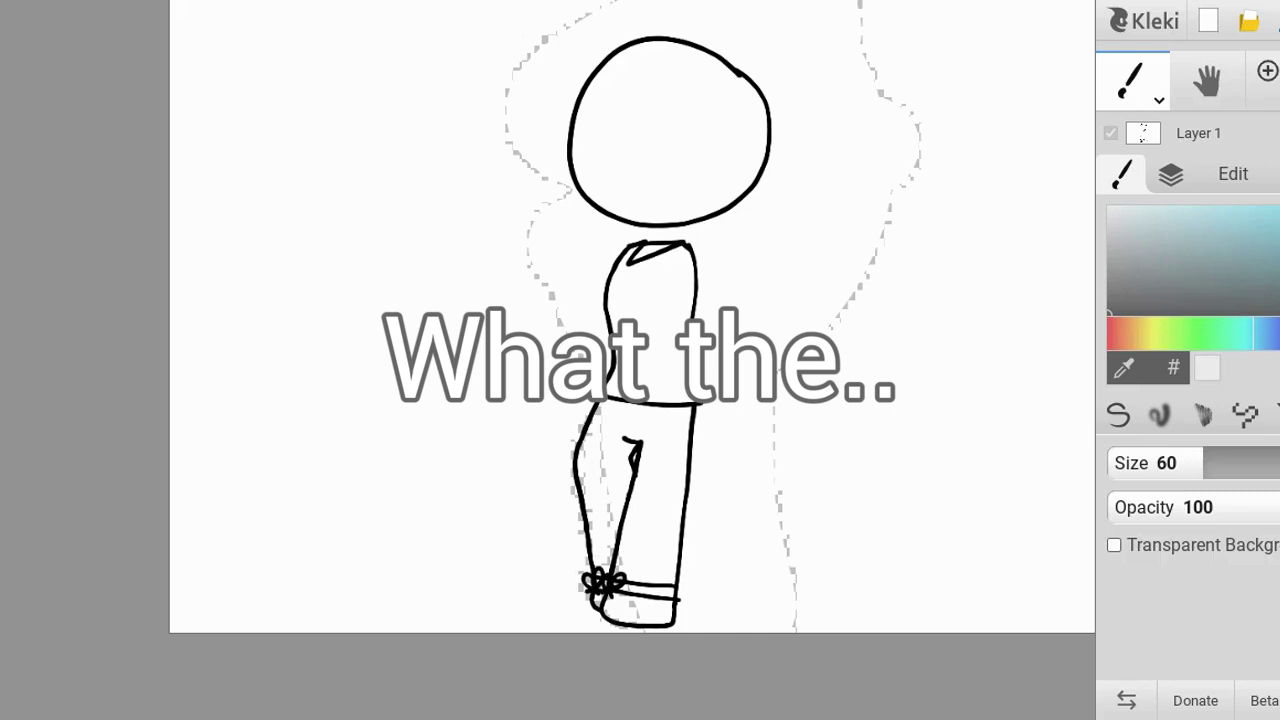
key("b")
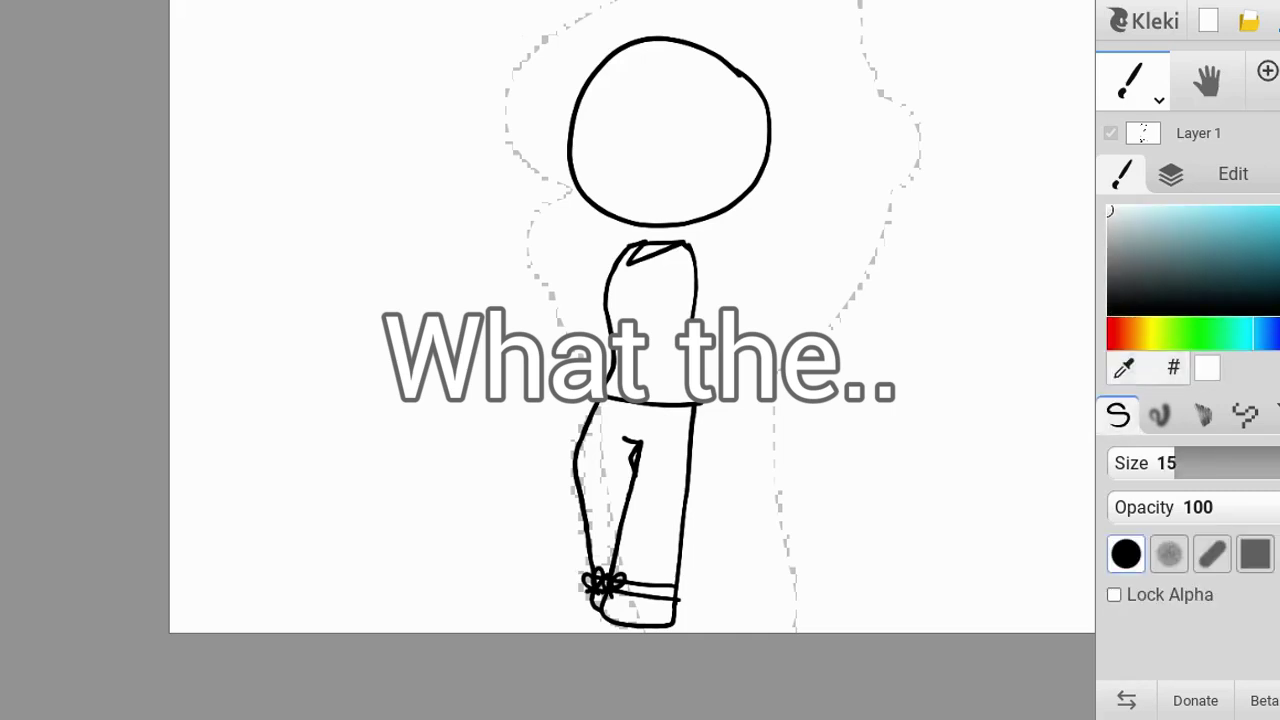
Step: Outline shorts from the shirt hem to the upper thighs and fill them solid black with a size 25 brush
scroll(906, 172, "up", 8)
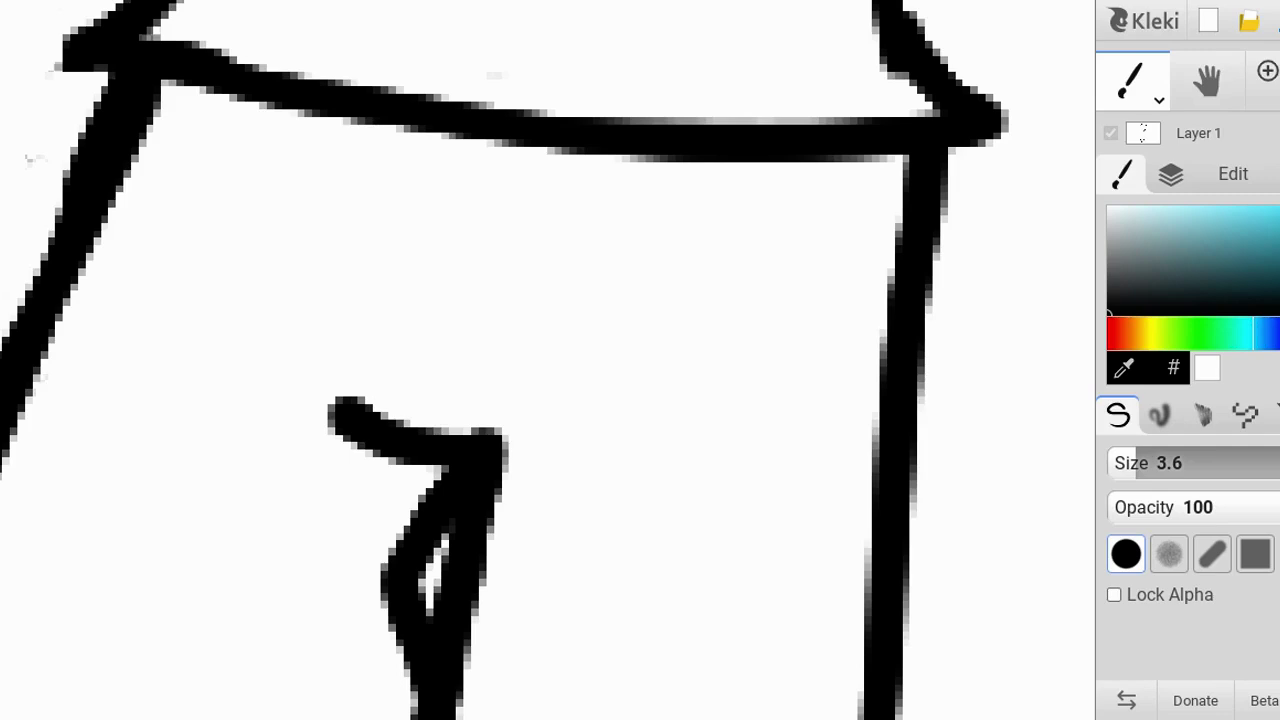
left_click_drag(1146, 463, 1194, 463)
left_click_drag(475, 545, 893, 565)
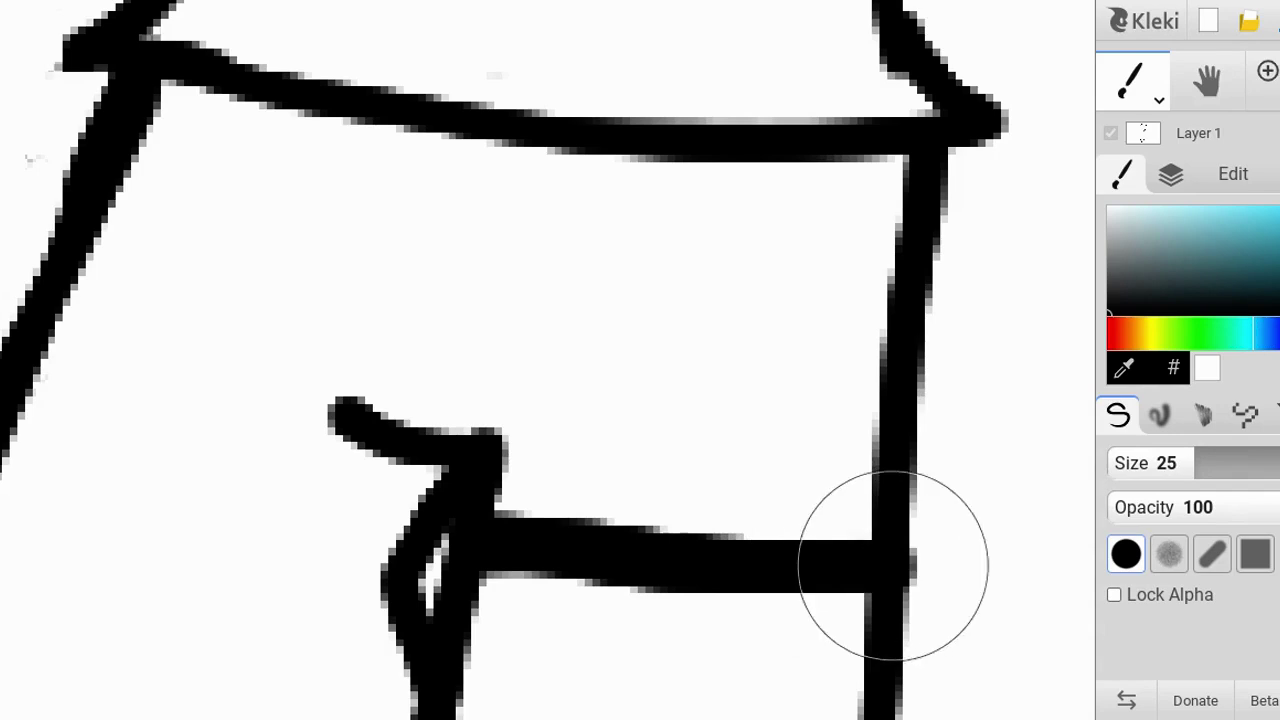
mouse_move(425, 535)
left_mouse_down()
mouse_move(35, 372)
mouse_move(129, 249)
mouse_move(146, 157)
mouse_move(177, 94)
mouse_move(358, 150)
mouse_move(594, 157)
mouse_move(297, 96)
mouse_move(895, 158)
mouse_move(871, 349)
mouse_move(874, 537)
mouse_move(617, 517)
mouse_move(515, 494)
mouse_move(520, 385)
mouse_move(429, 400)
mouse_move(329, 394)
mouse_move(425, 465)
mouse_move(314, 457)
mouse_move(343, 443)
mouse_move(86, 363)
mouse_move(169, 210)
mouse_move(114, 366)
mouse_move(174, 400)
mouse_move(237, 157)
mouse_move(773, 207)
mouse_move(851, 486)
mouse_move(606, 463)
mouse_move(600, 414)
mouse_move(224, 374)
mouse_move(800, 449)
mouse_move(406, 371)
mouse_move(757, 406)
mouse_move(782, 247)
mouse_move(249, 223)
mouse_move(349, 251)
mouse_move(343, 280)
mouse_move(805, 292)
mouse_move(349, 323)
mouse_move(760, 257)
mouse_move(450, 224)
left_mouse_up()
scroll(540, 360, "down", 5)
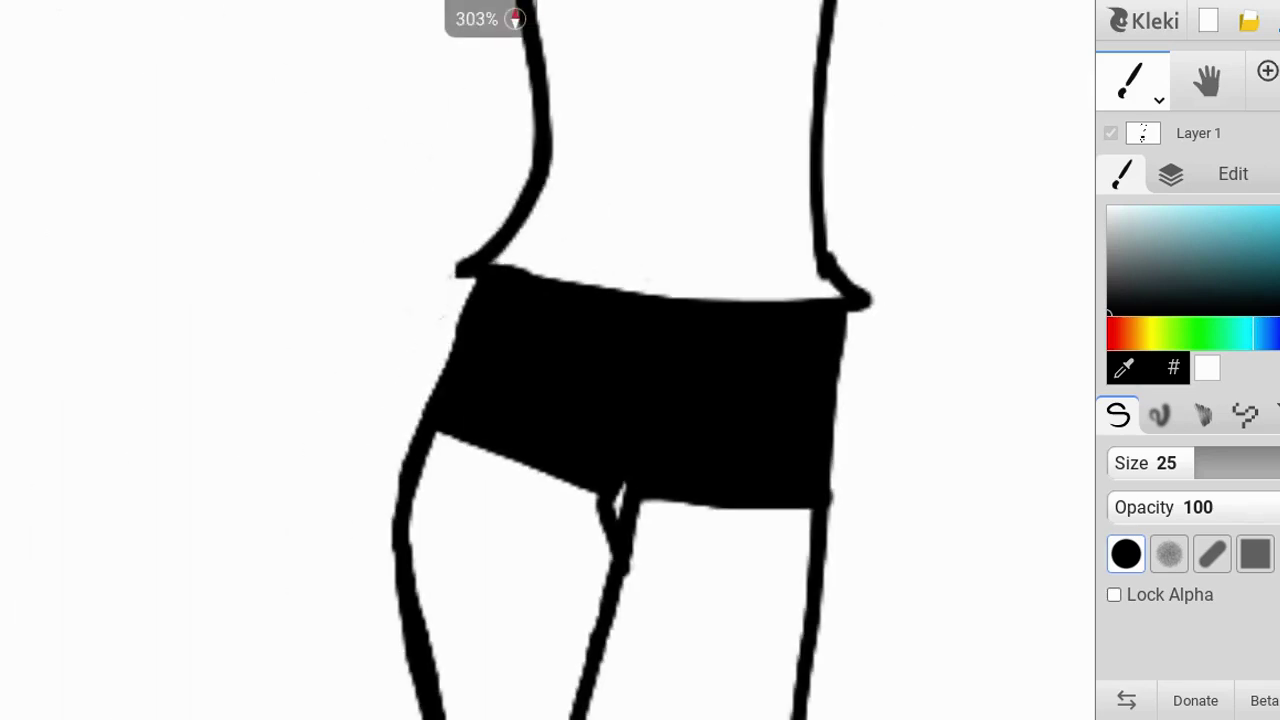
Step: Draw a thin white angled crease on the black shorts above the gap between the legs, using a size 5.6 brush
scroll(540, 360, "up", 6)
scroll(600, 340, "up", 1)
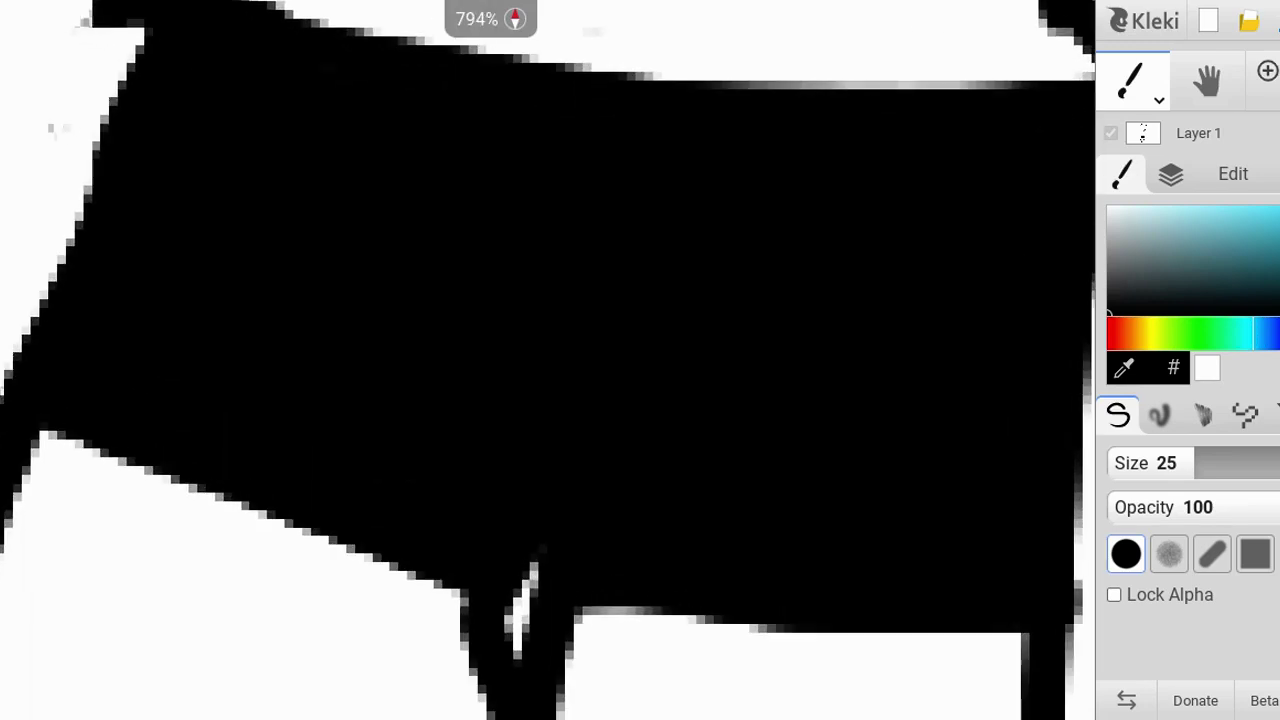
left_click_drag(1195, 463, 1166, 463)
key("bracketleft")
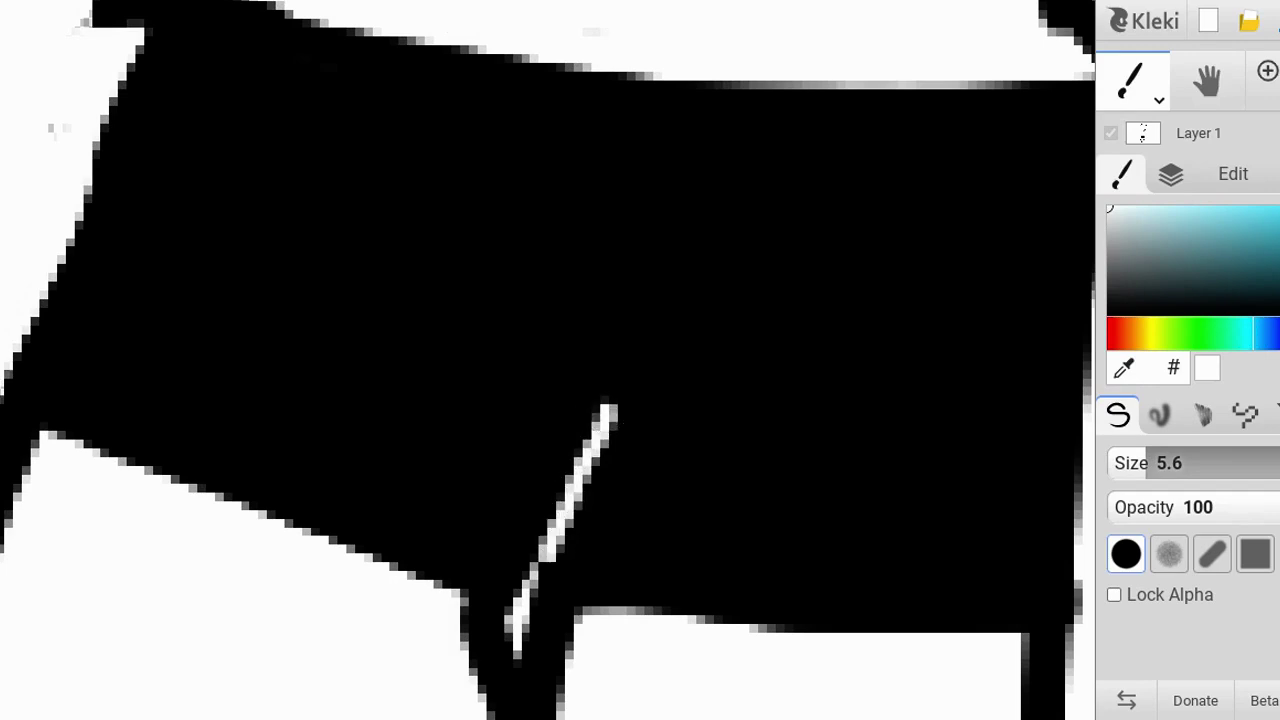
scroll(640, 420, "down", 10)
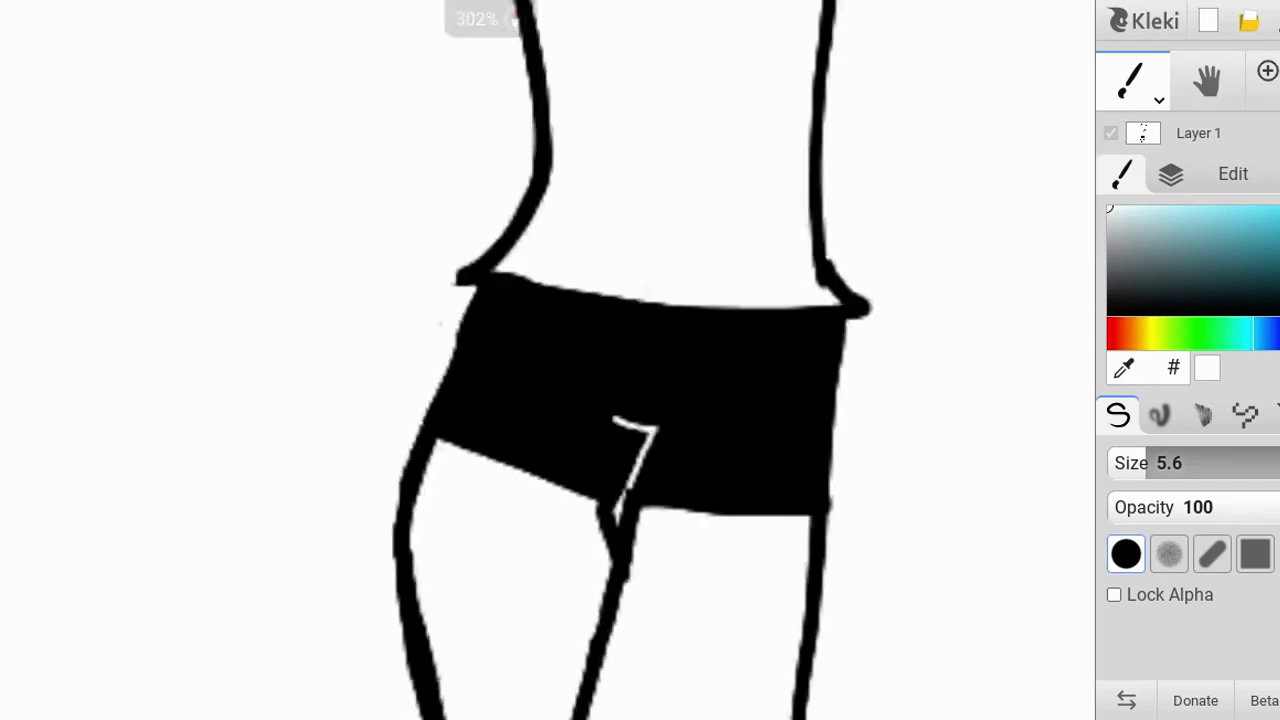
scroll(648, 437, "up", 10)
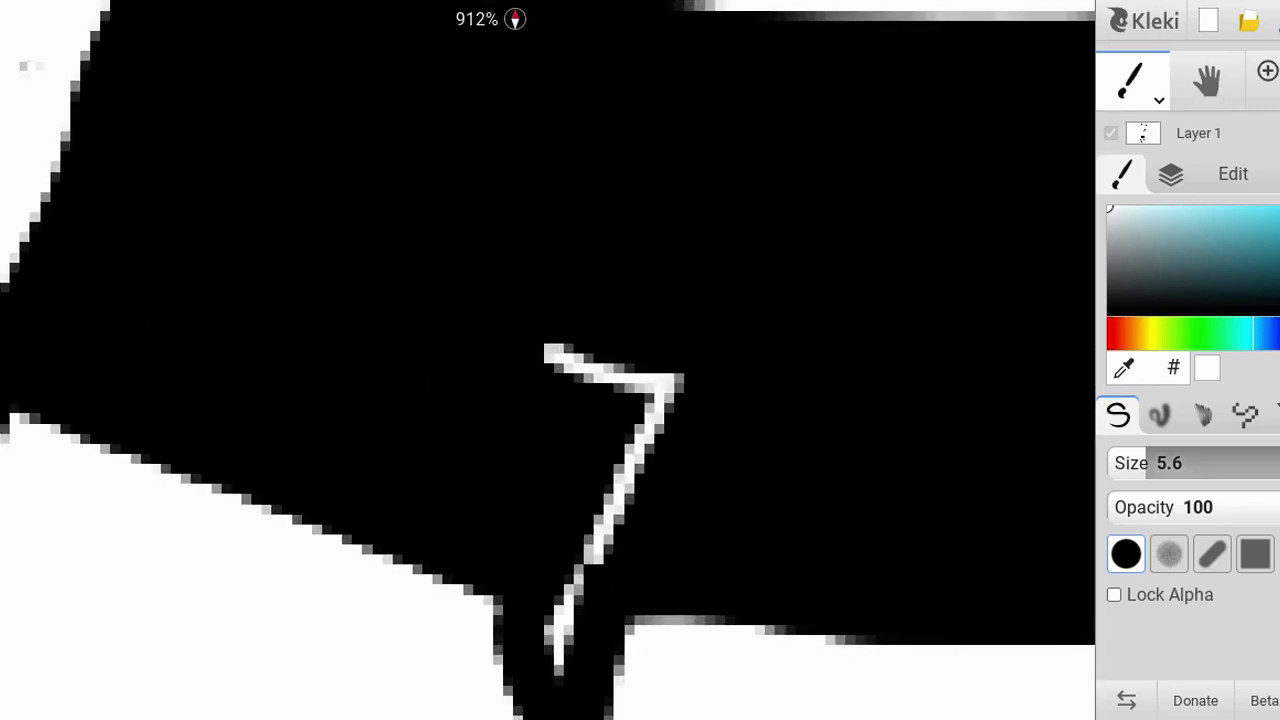
Step: Cover the stray white marks on the right edge of the shorts with a black brush at size 6.7
scroll(818, 301, "down", 6)
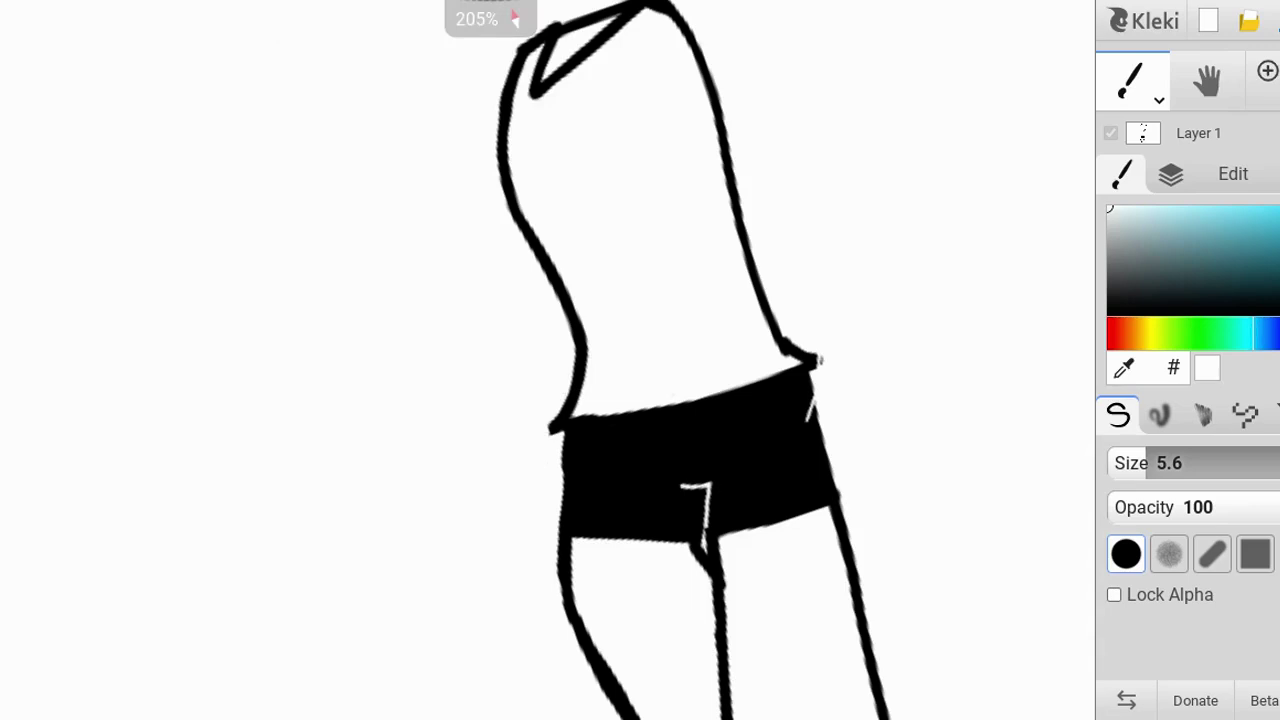
scroll(820, 380, "up", 5)
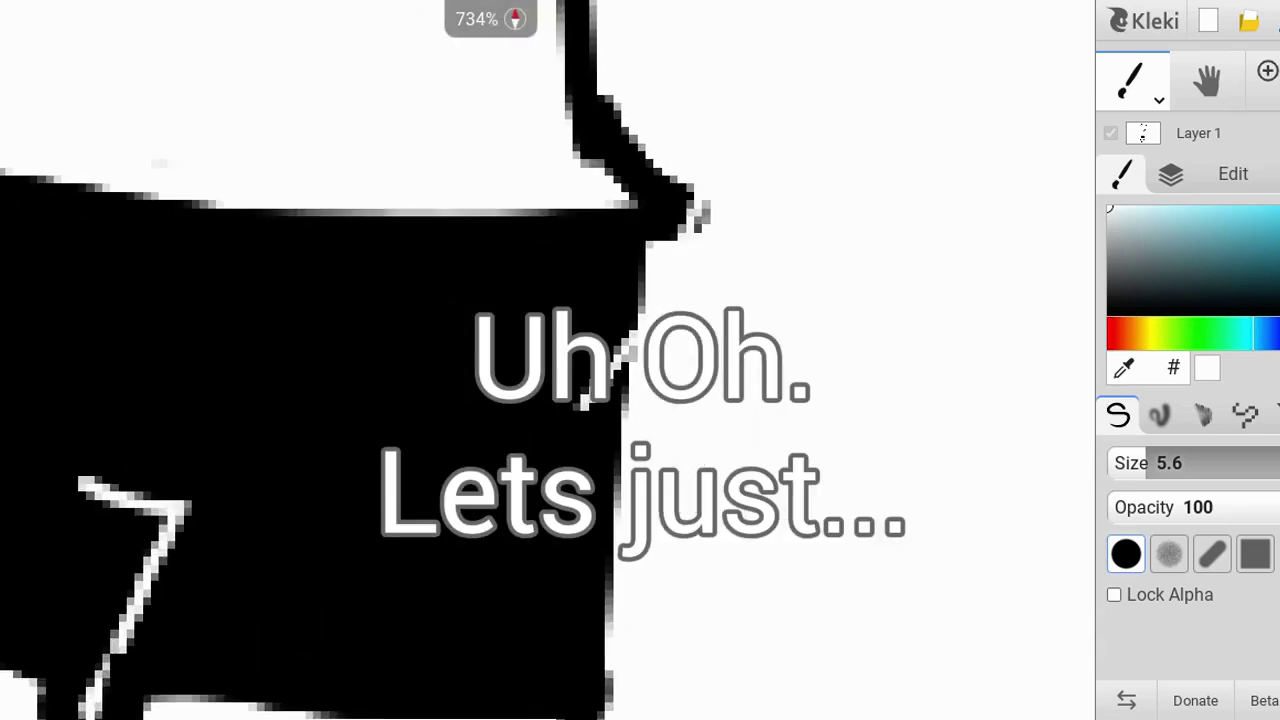
left_click(1109, 313)
left_click(1160, 463)
key("bracketright")
key("bracketright")
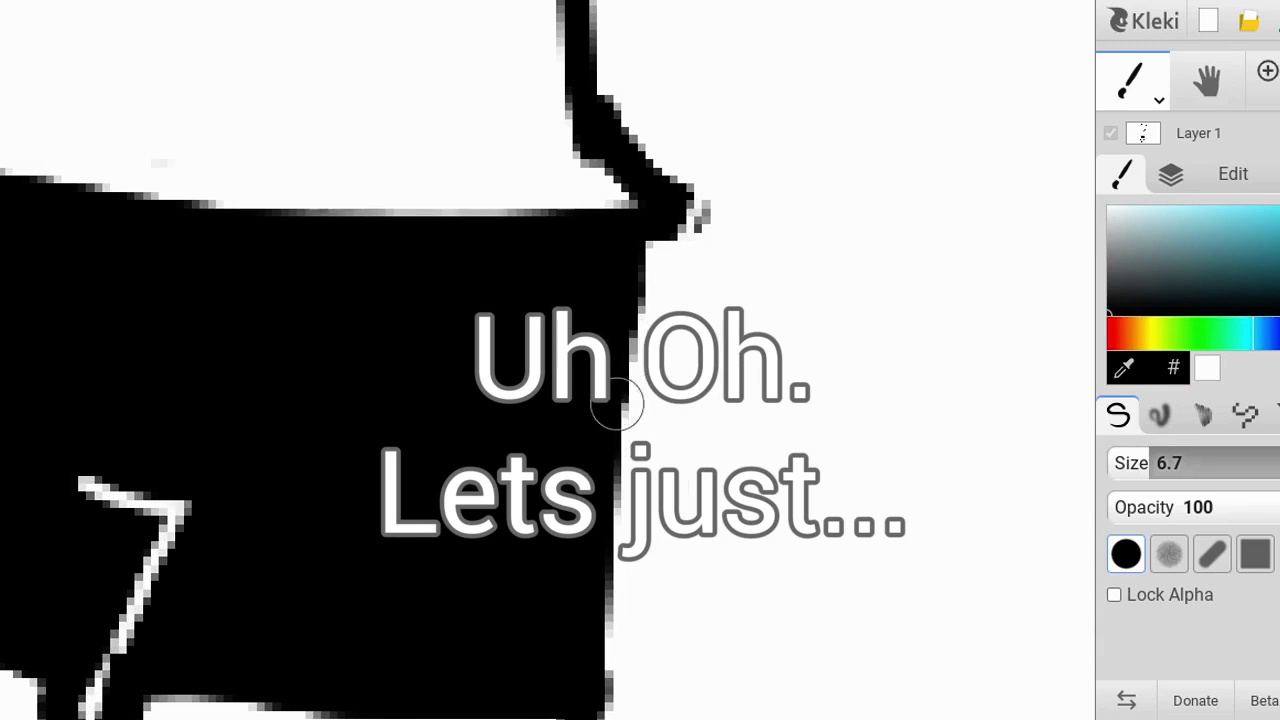
scroll(812, 371, "down", 8)
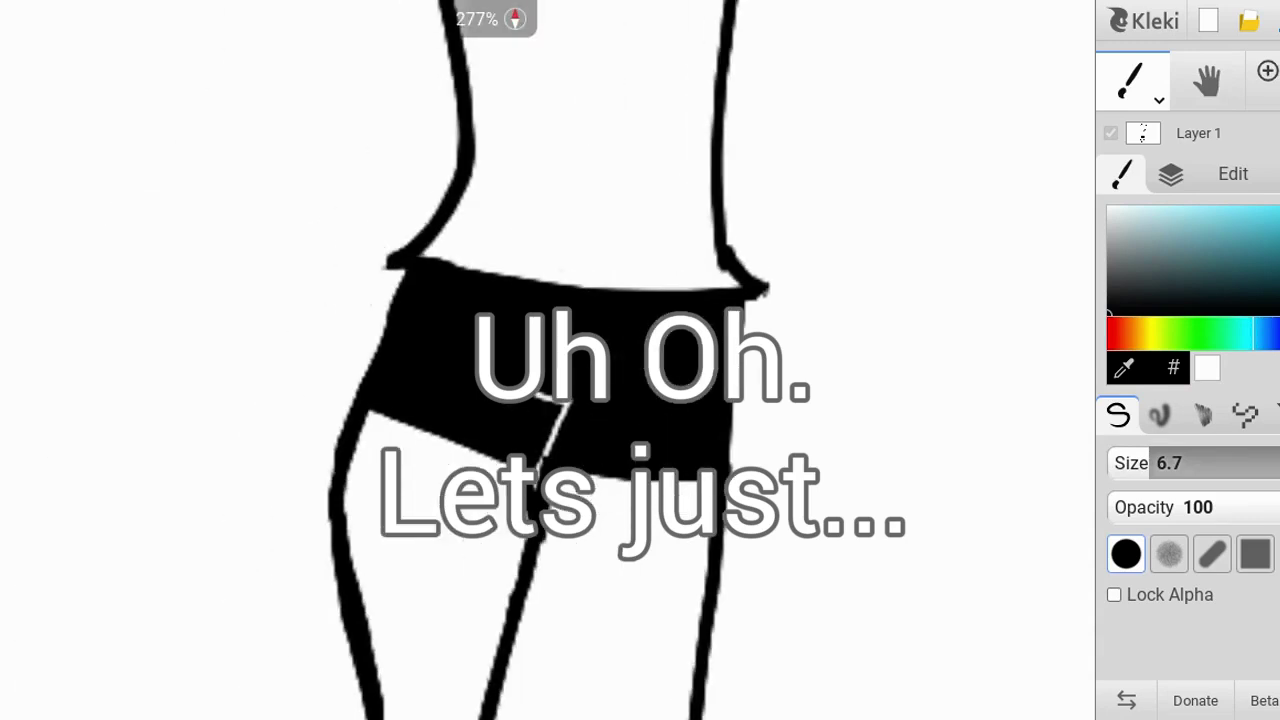
Step: Draw oversized flared sleeves with cuff lines hanging from both shoulders down to the feet, using a size 20 black brush
scroll(548, 360, "up", 4)
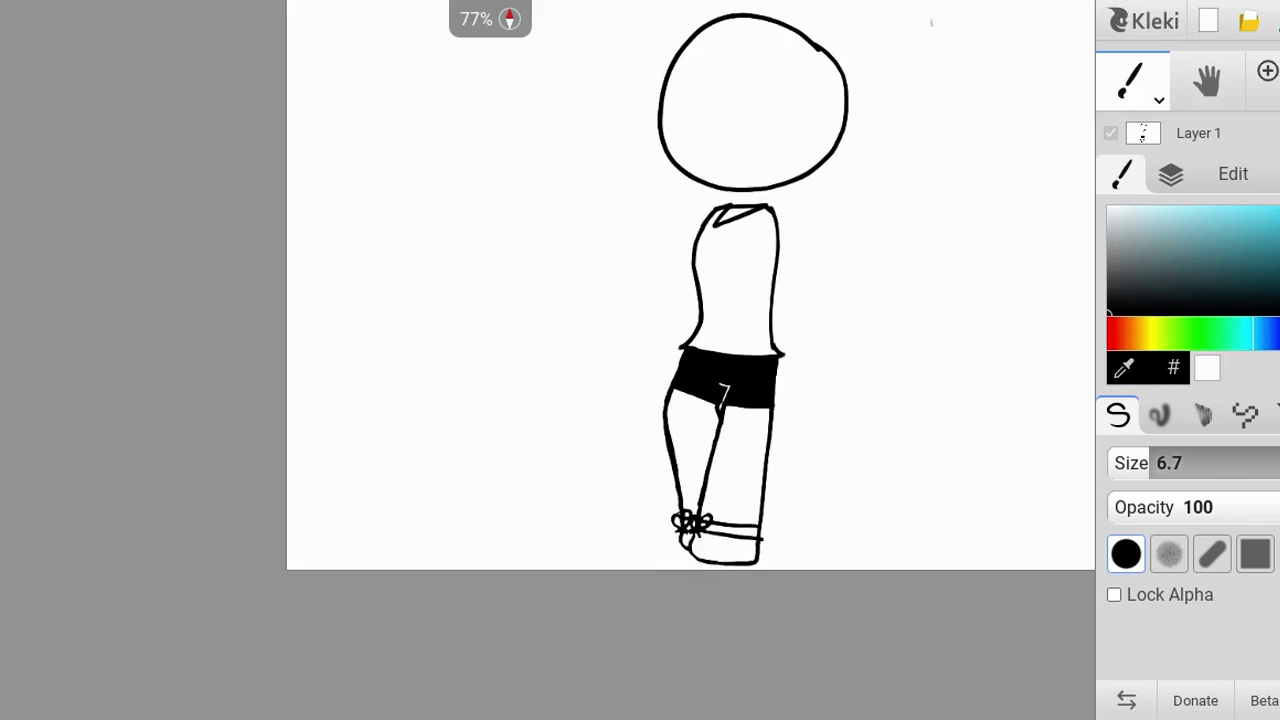
scroll(548, 360, "down", 2)
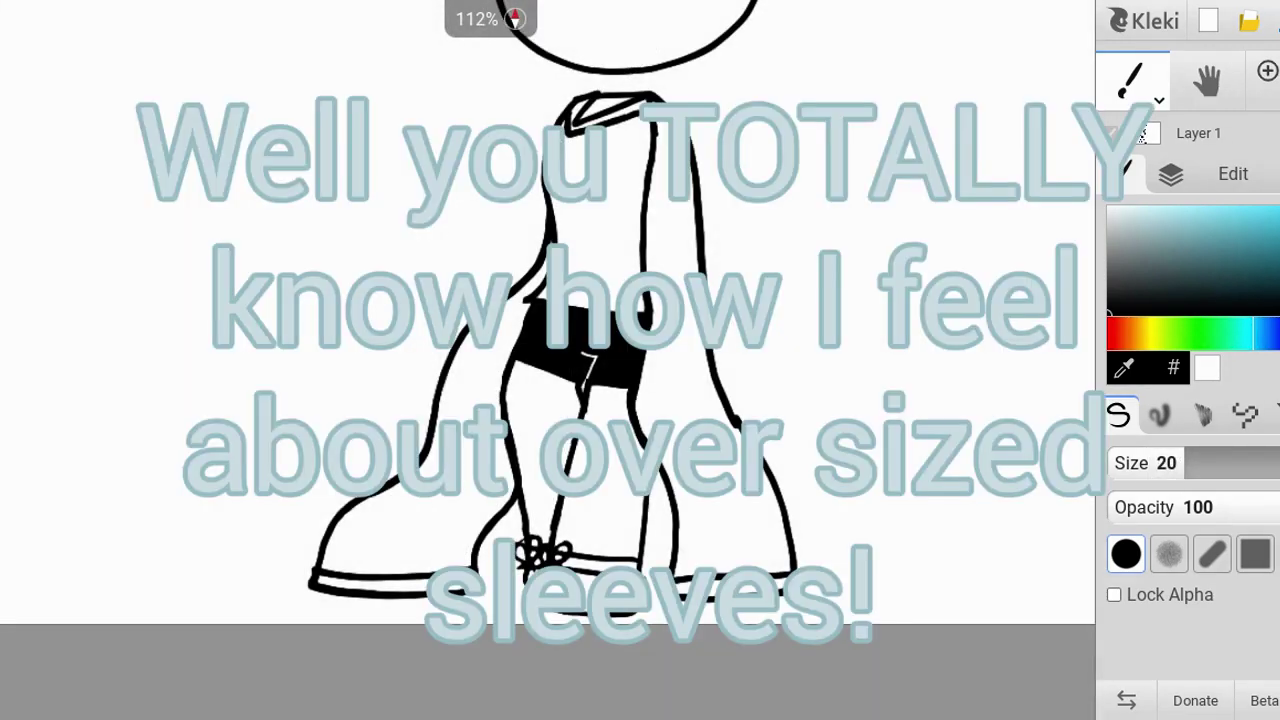
left_click(1171, 174)
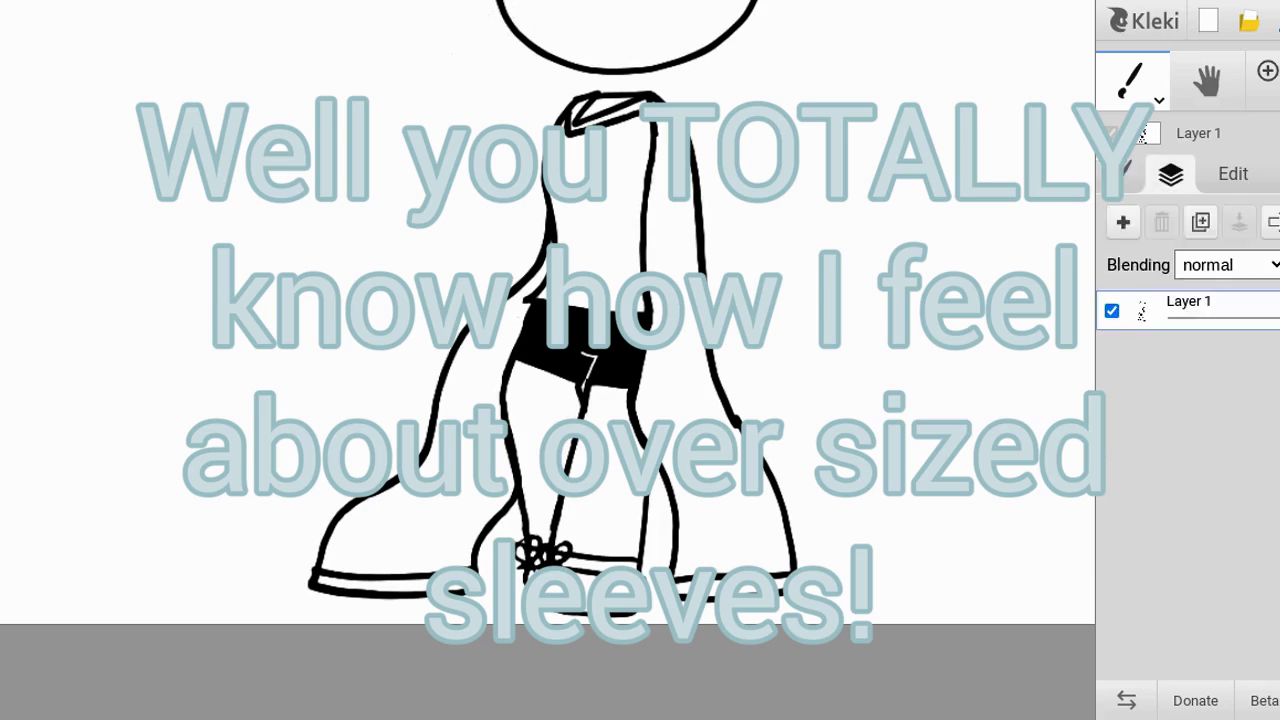
left_click(1122, 174)
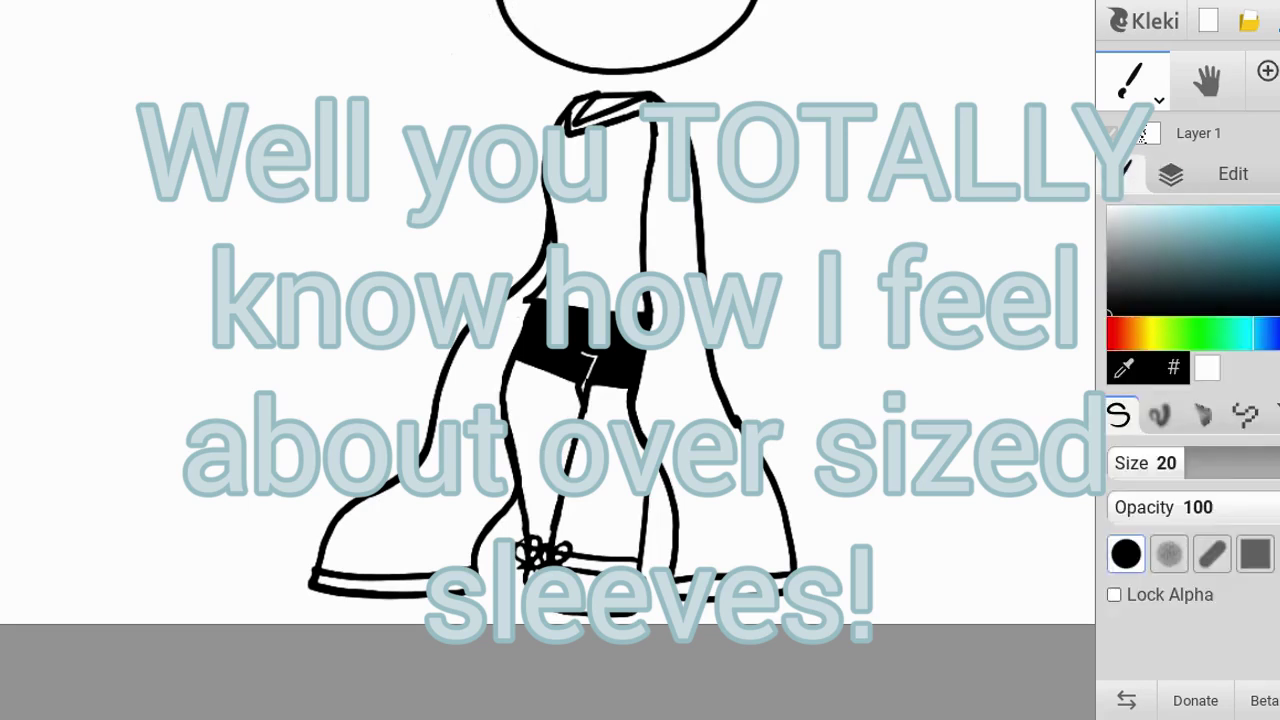
left_click(1171, 174)
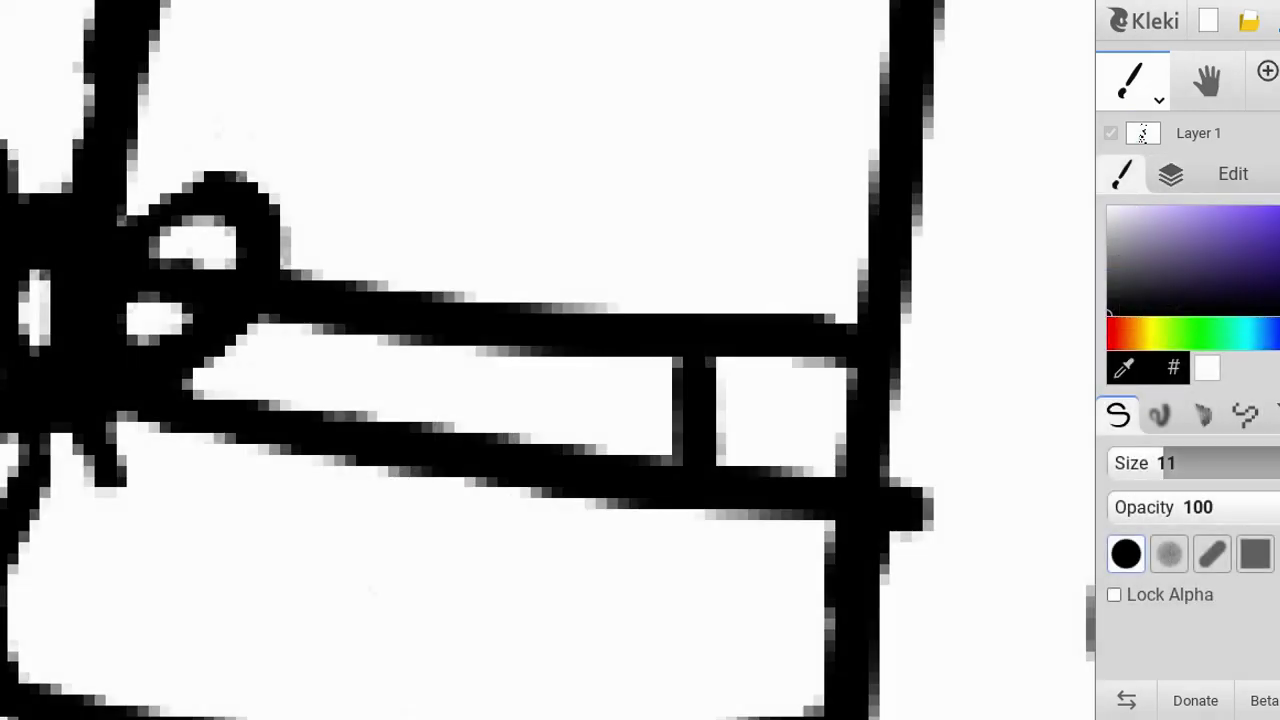
Step: Add a second short divider across the ankle strap and recolour both dividers blue with a size 11 brush
left_click_drag(403, 328, 402, 432)
scroll(690, 430, "down", 1)
scroll(690, 400, "up", 1)
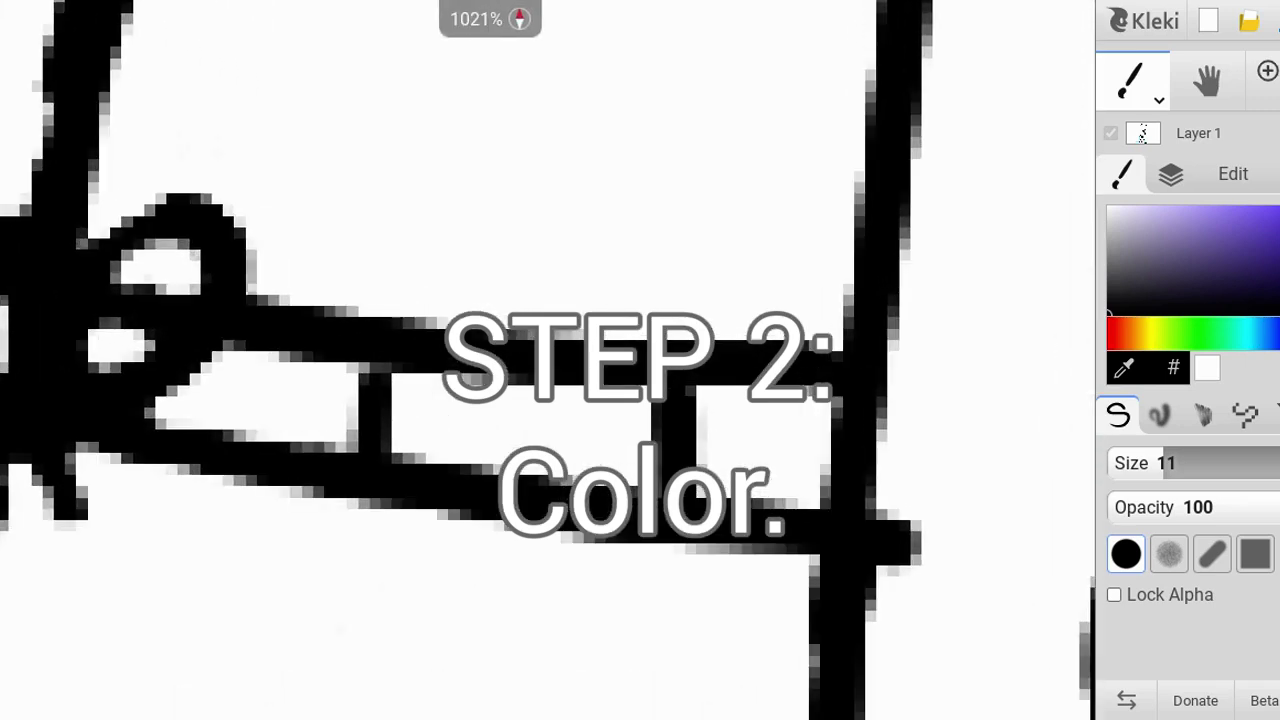
left_click_drag(369, 410, 369, 462)
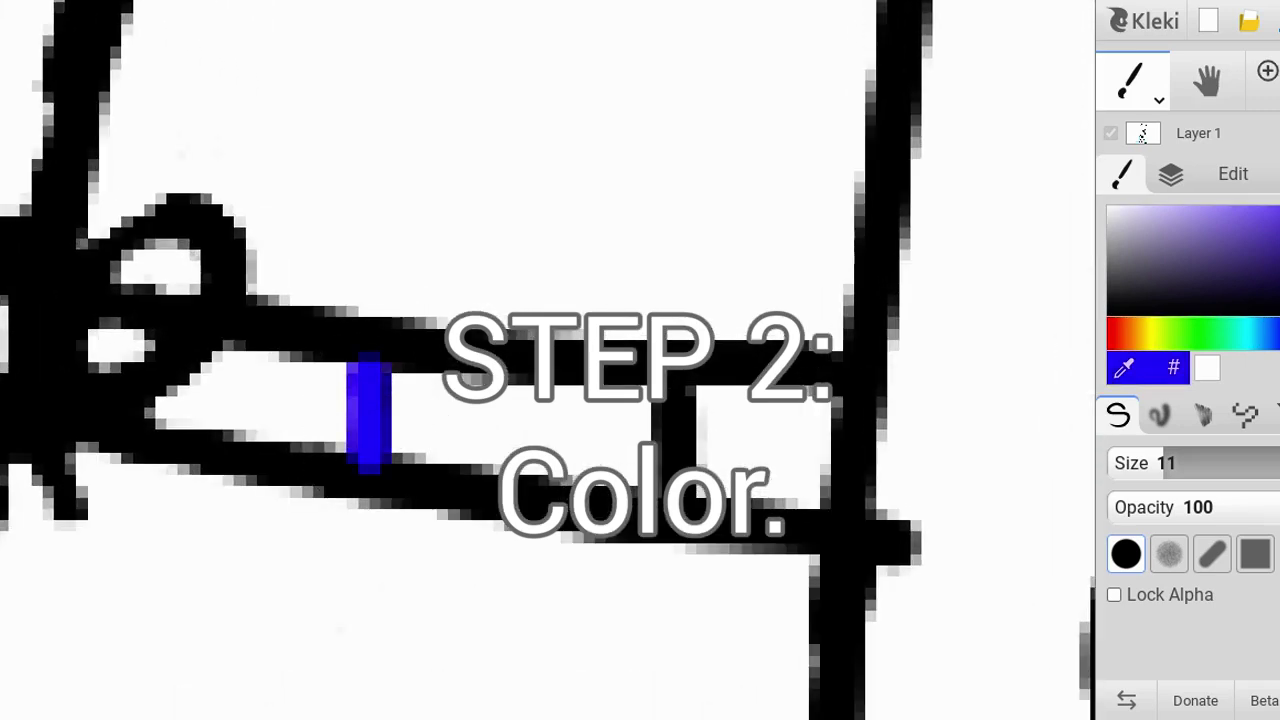
left_click_drag(674, 395, 673, 470)
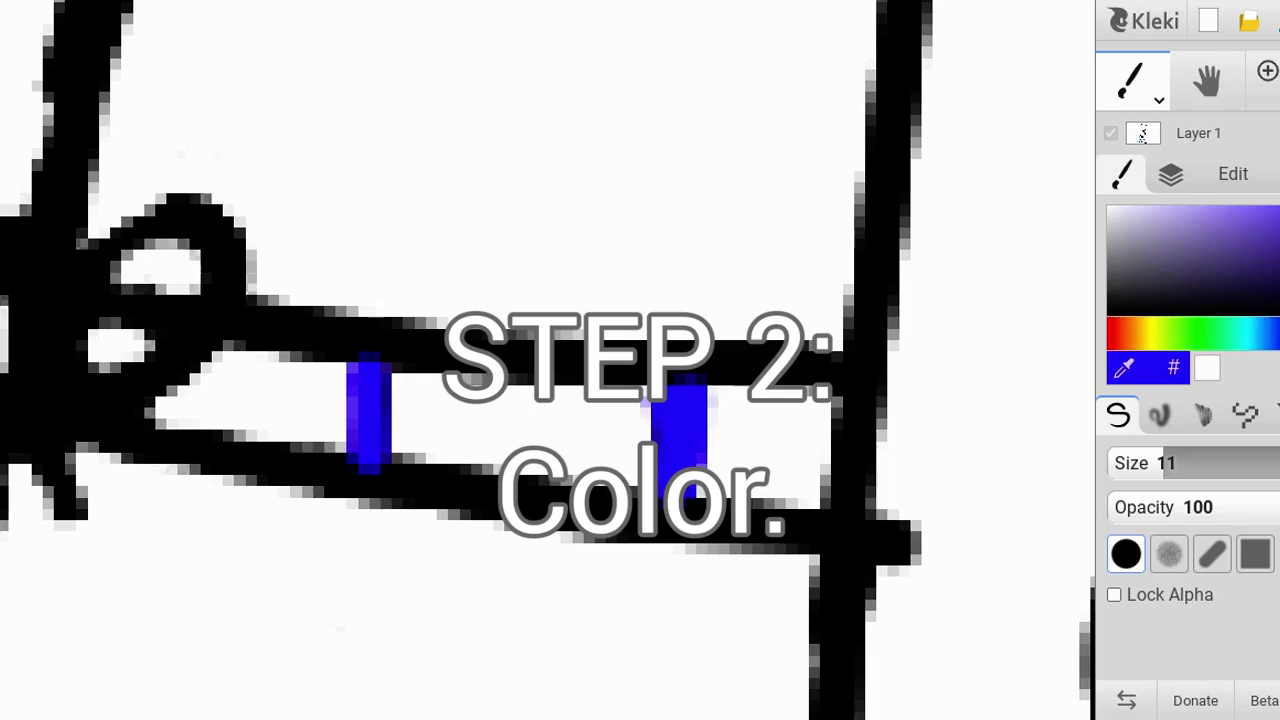
scroll(730, 450, "down", 5)
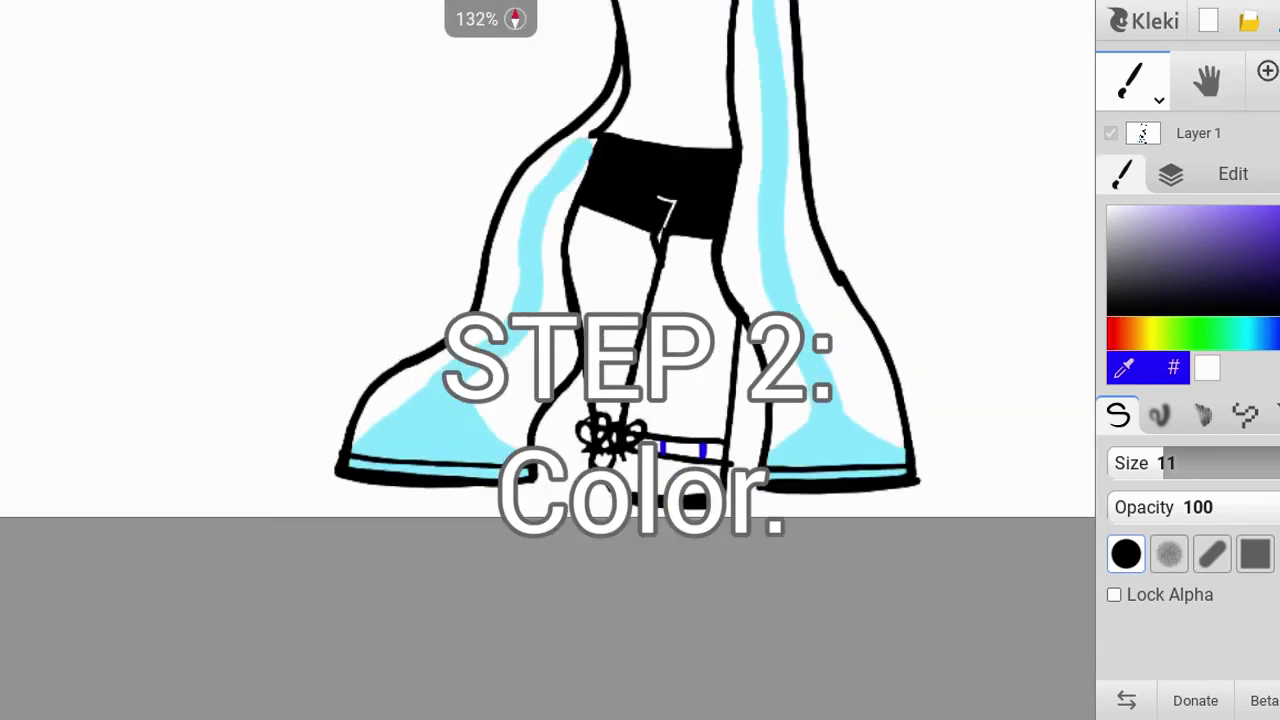
scroll(548, 300, "down", 5)
scroll(548, 300, "up", 2)
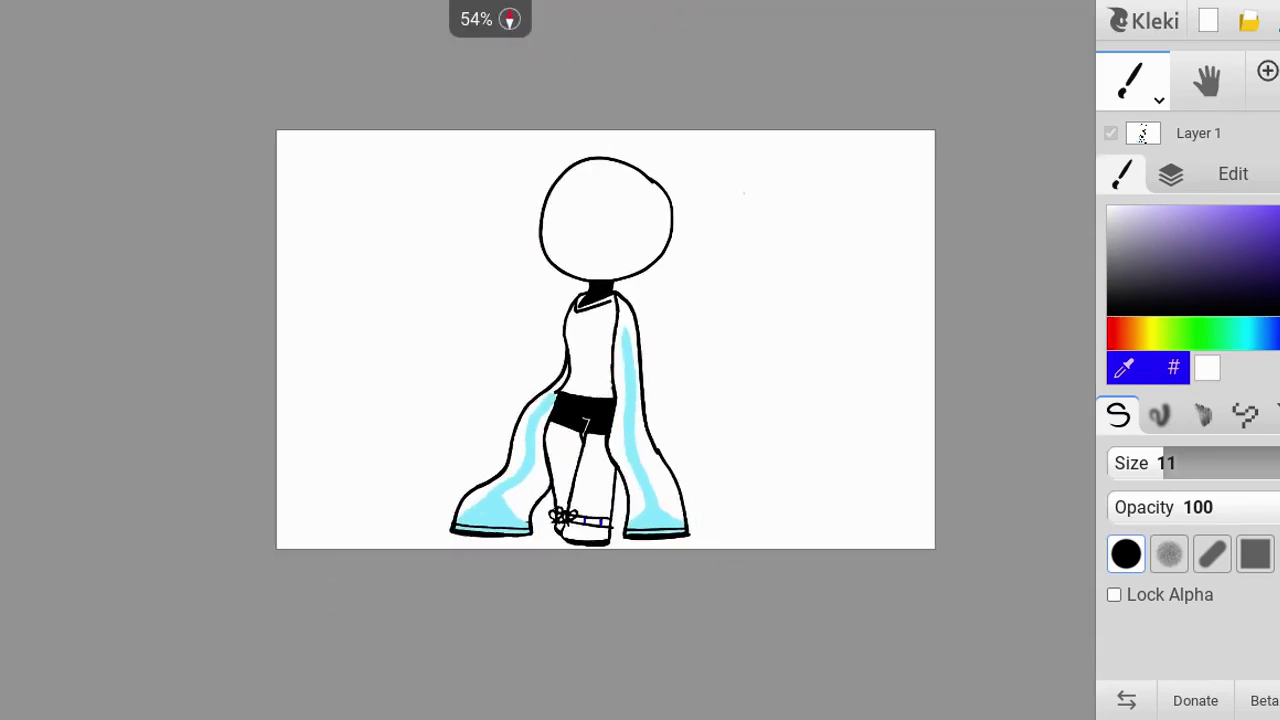
scroll(590, 450, "up", 4)
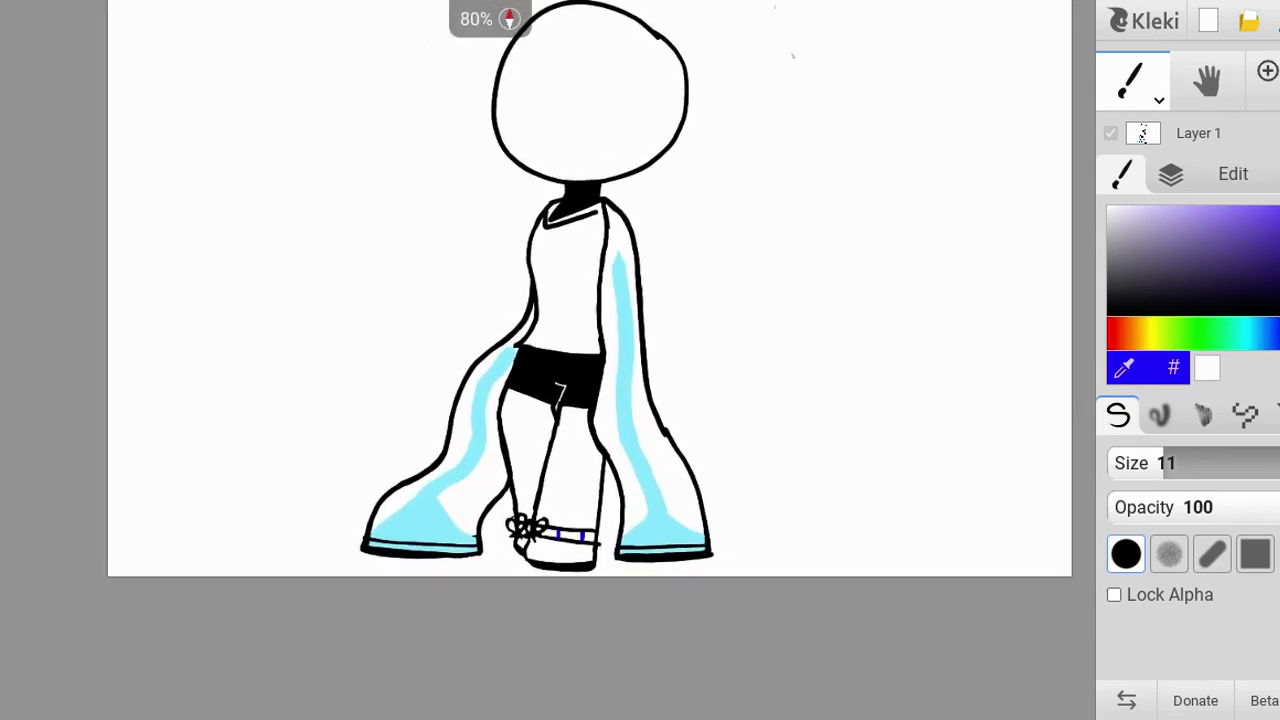
scroll(600, 380, "down", 2)
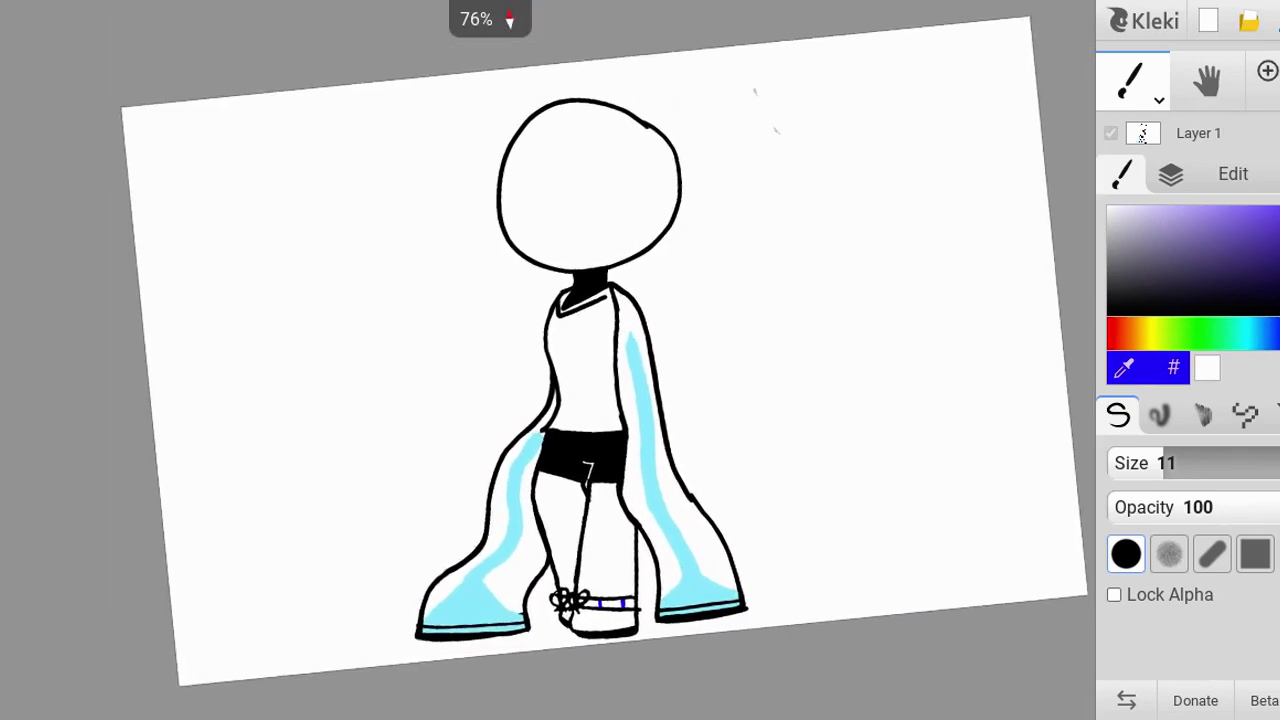
Step: Draw a small black cat-style smile with an open mouth low on the face, using a size 8.1 brush
scroll(600, 380, "up", 1)
scroll(600, 40, "up", 6)
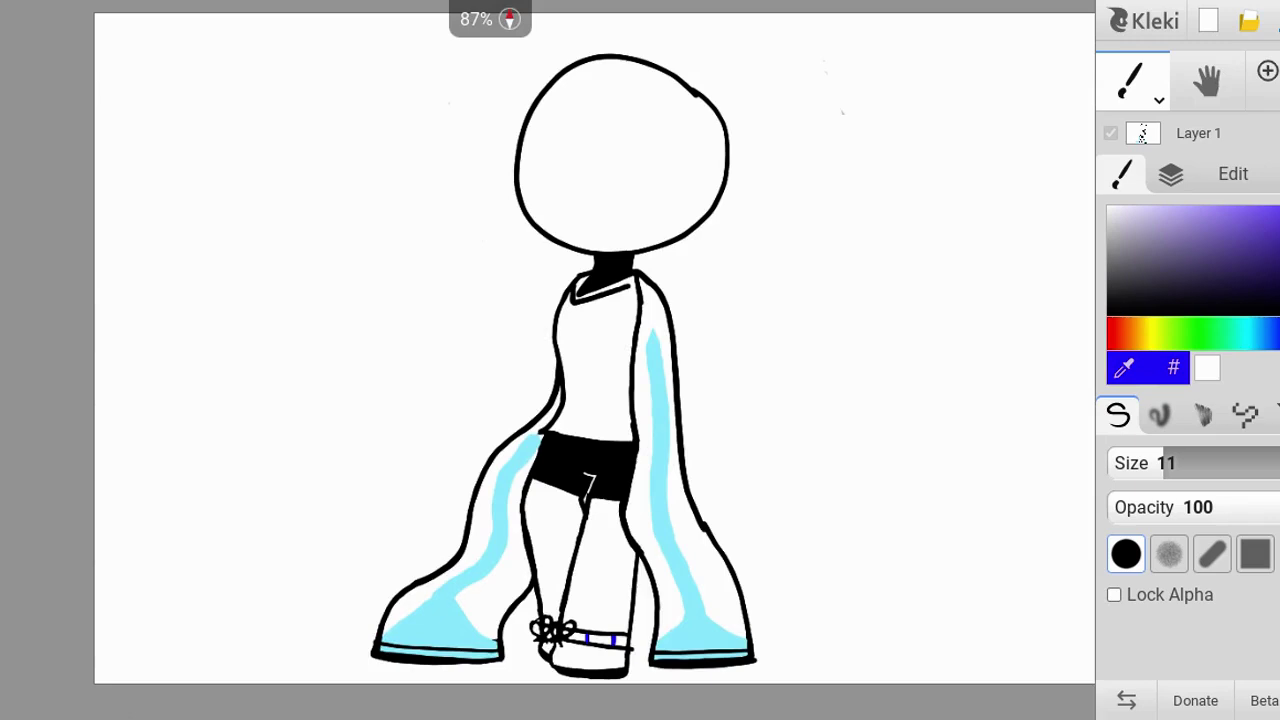
scroll(600, 220, "up", 5)
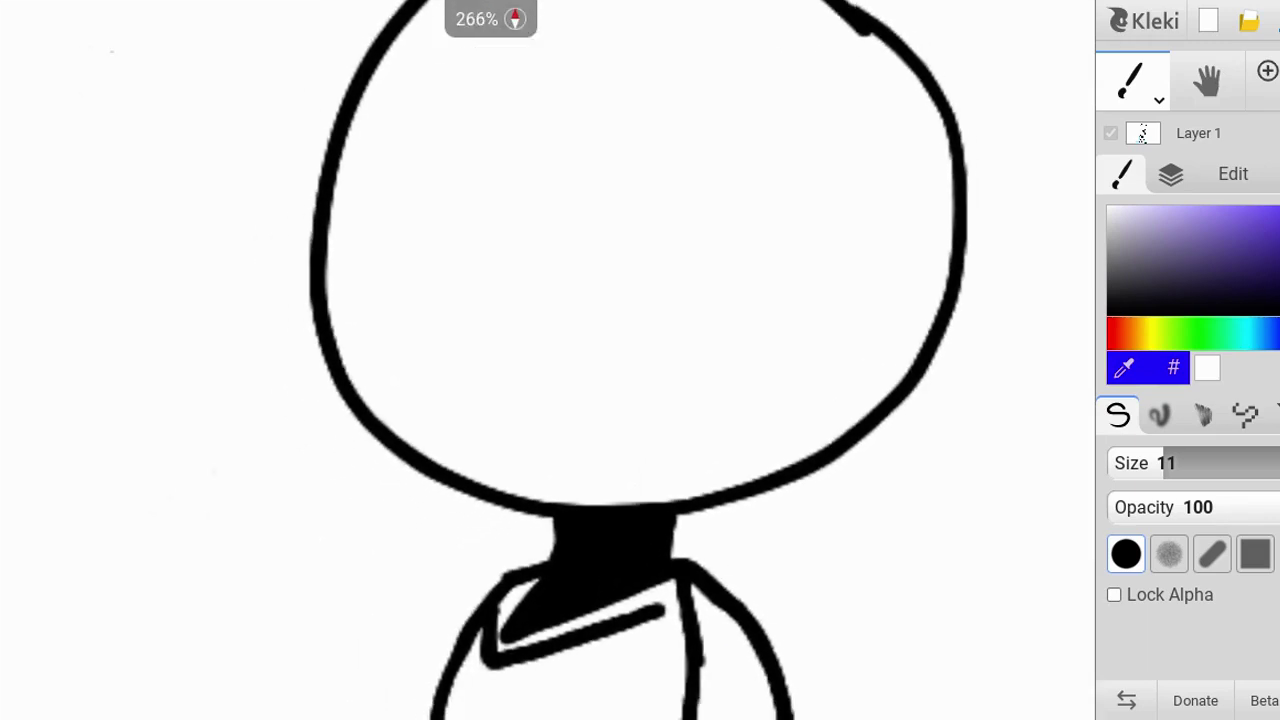
scroll(600, 220, "down", 6)
scroll(717, 198, "up", 6)
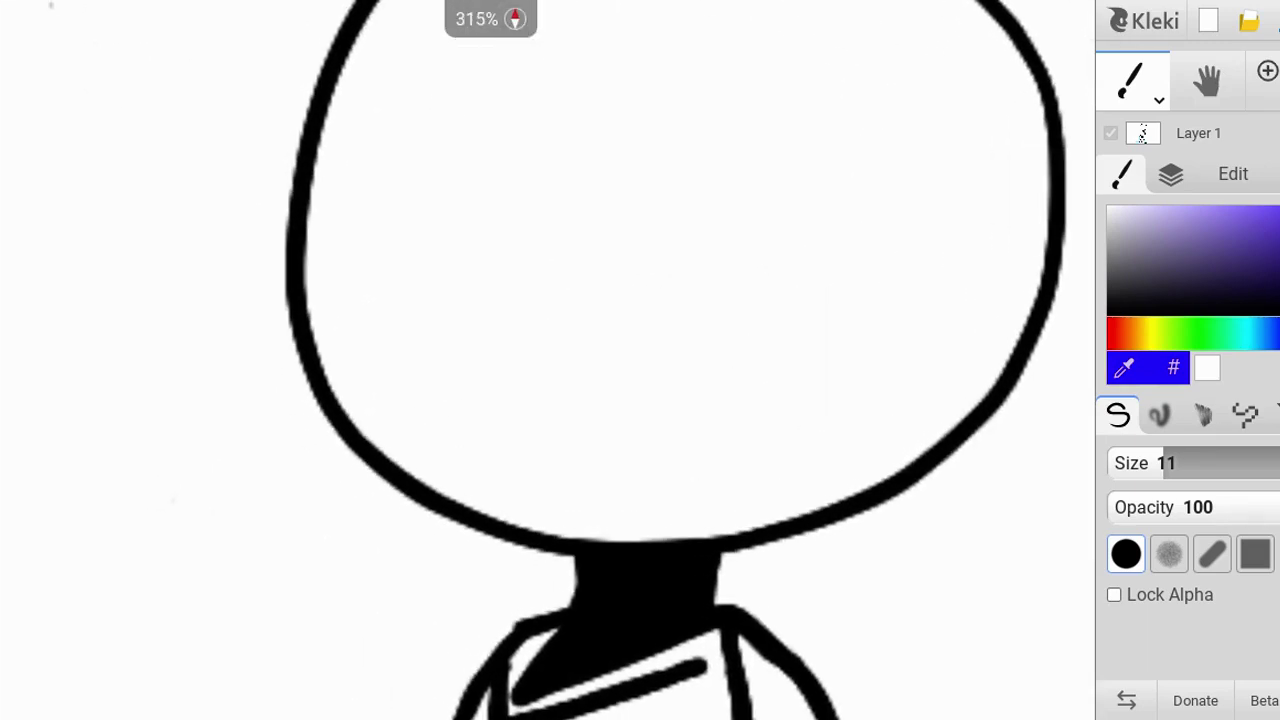
left_click(1201, 286)
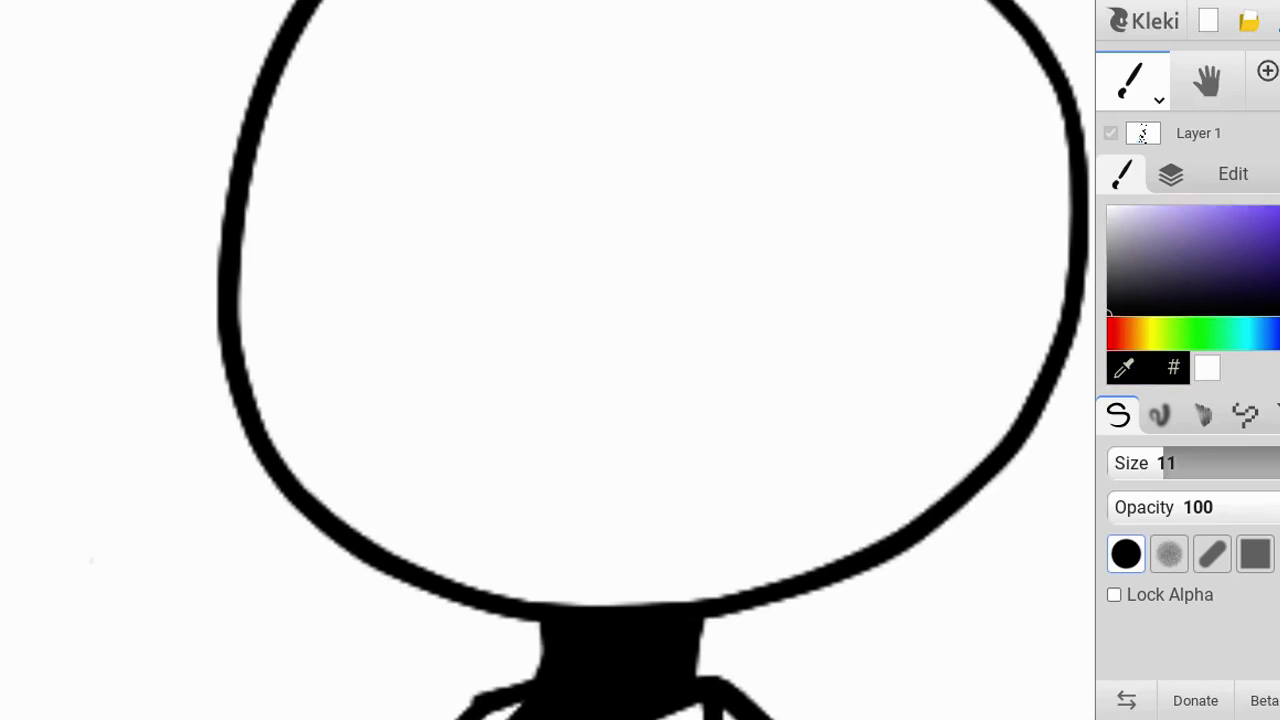
left_click_drag(1174, 463, 1178, 463)
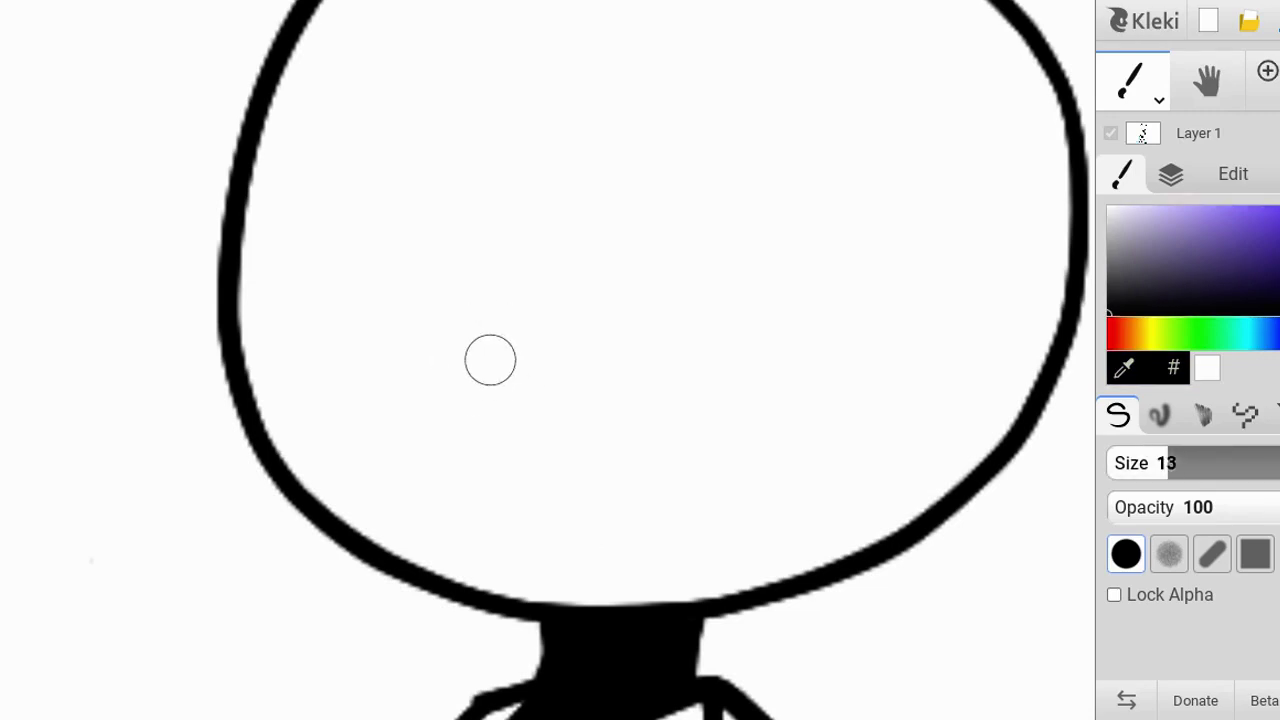
key("bracketleft")
scroll(620, 530, "up", 4)
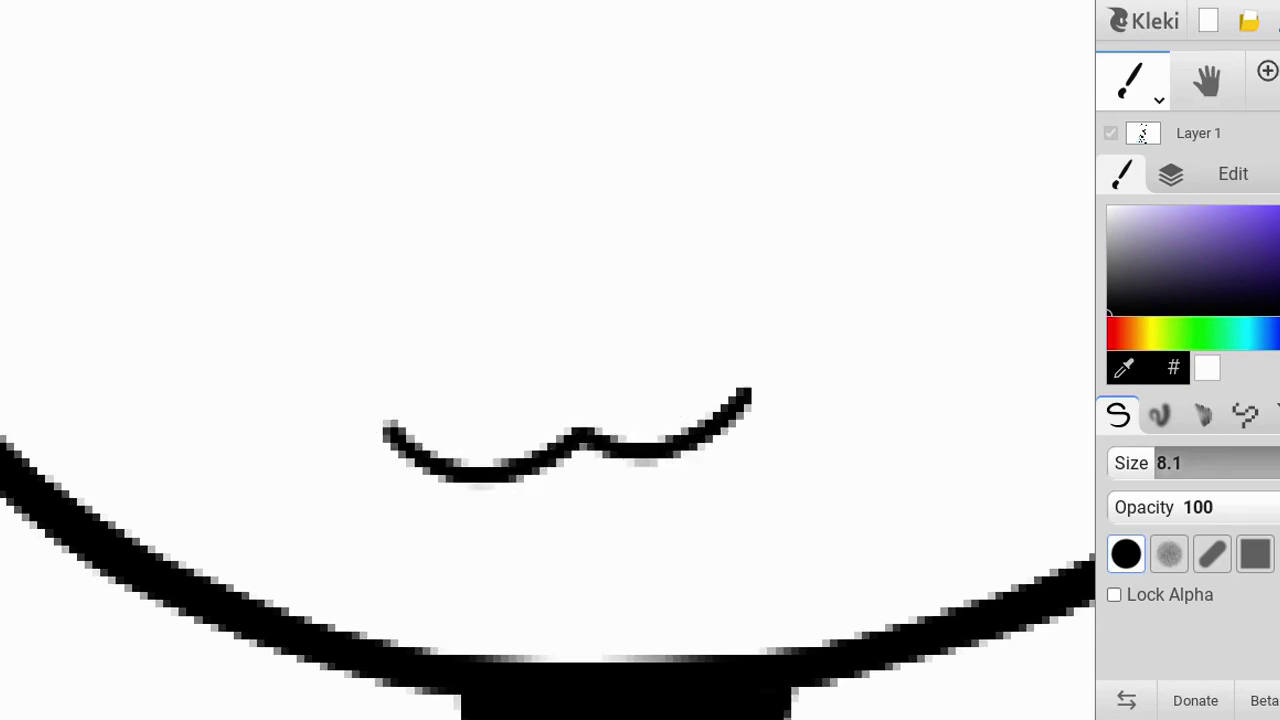
scroll(750, 525, "down", 8)
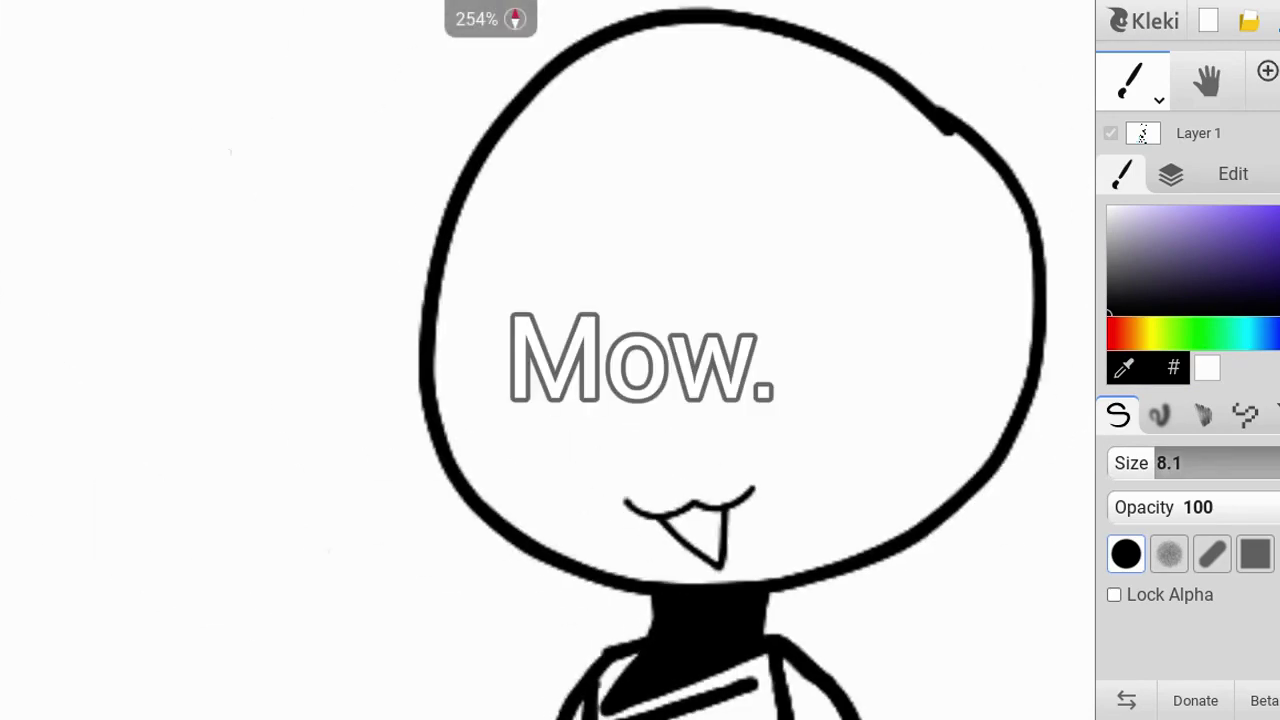
scroll(750, 525, "up", 2)
scroll(745, 302, "up", 10)
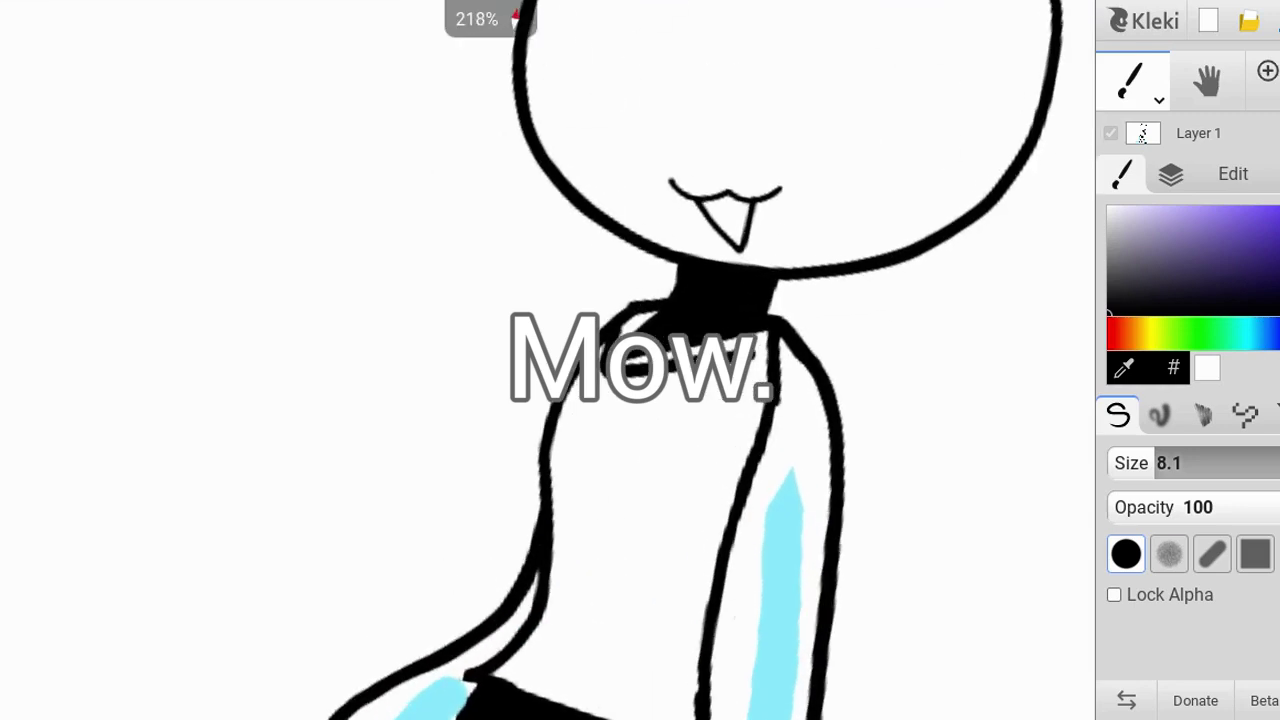
mouse_move(690, 252)
left_mouse_down()
mouse_move(768, 257)
mouse_move(788, 218)
left_mouse_up()
scroll(820, 458, "down", 7)
scroll(843, 478, "up", 2)
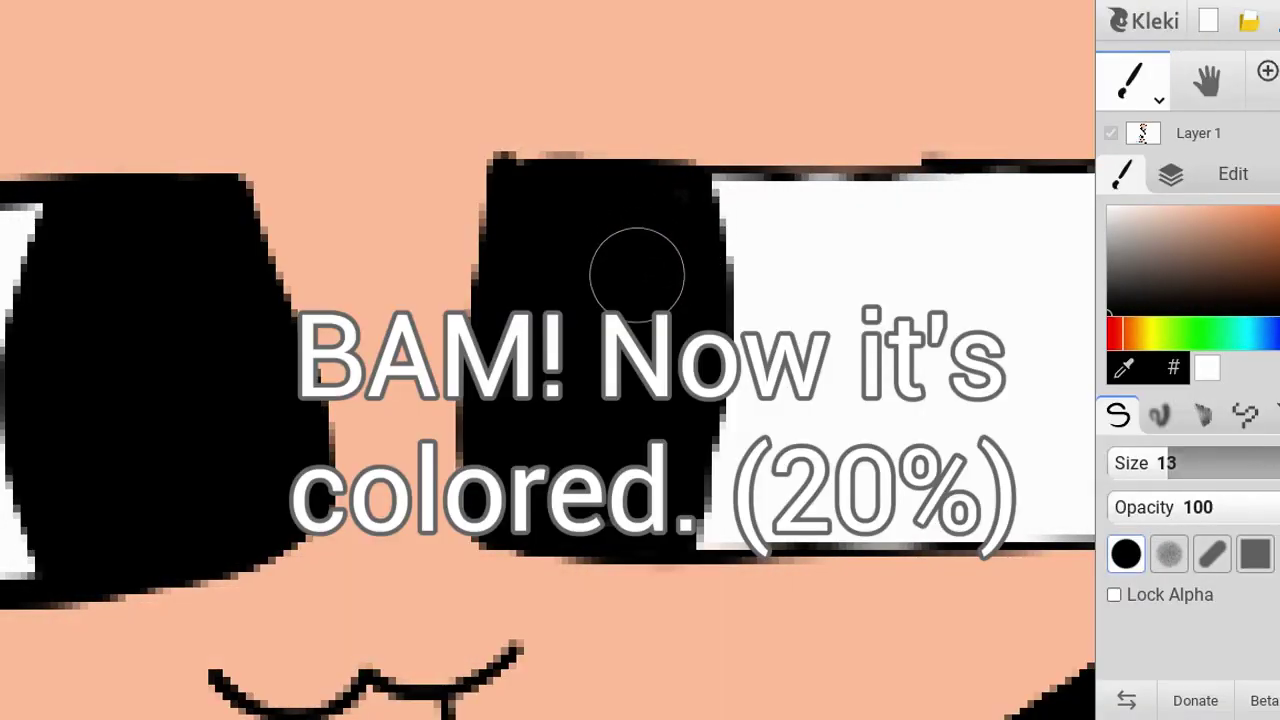
Step: Thicken the black outline along the upper, outer and lower edges of the right eye with a size 13 brush
scroll(580, 525, "down", 12)
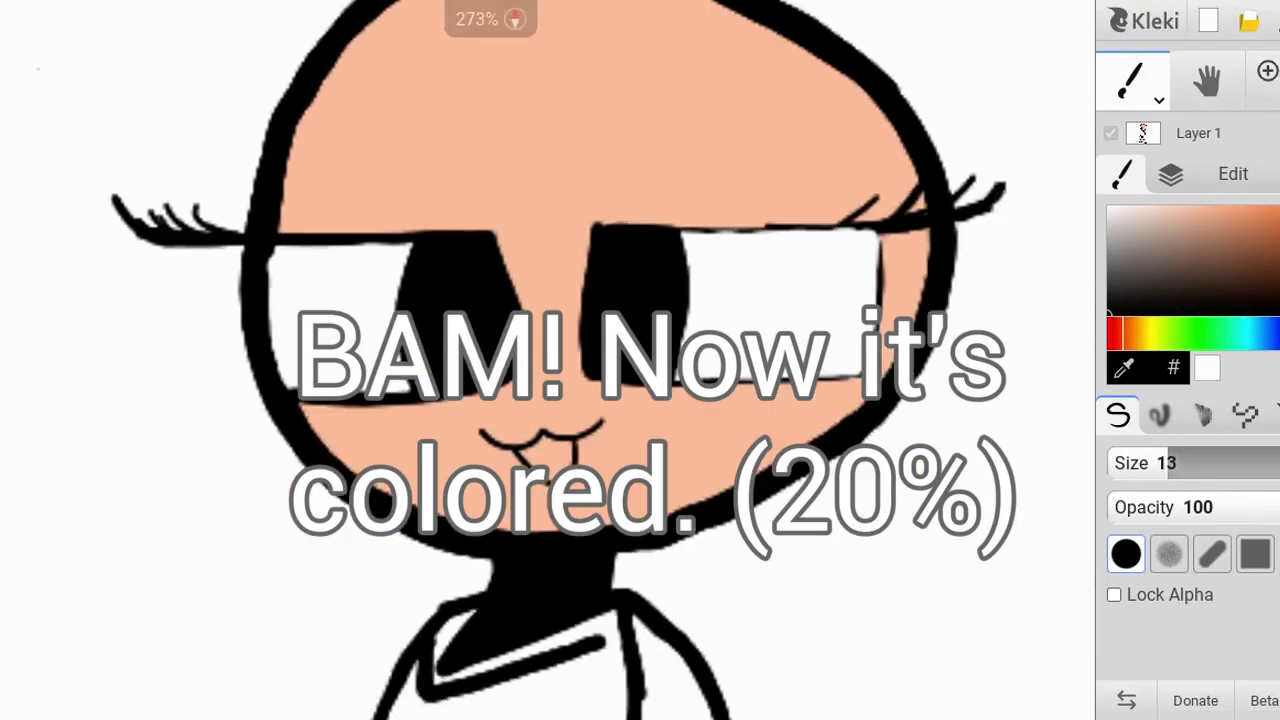
scroll(648, 268, "up", 8)
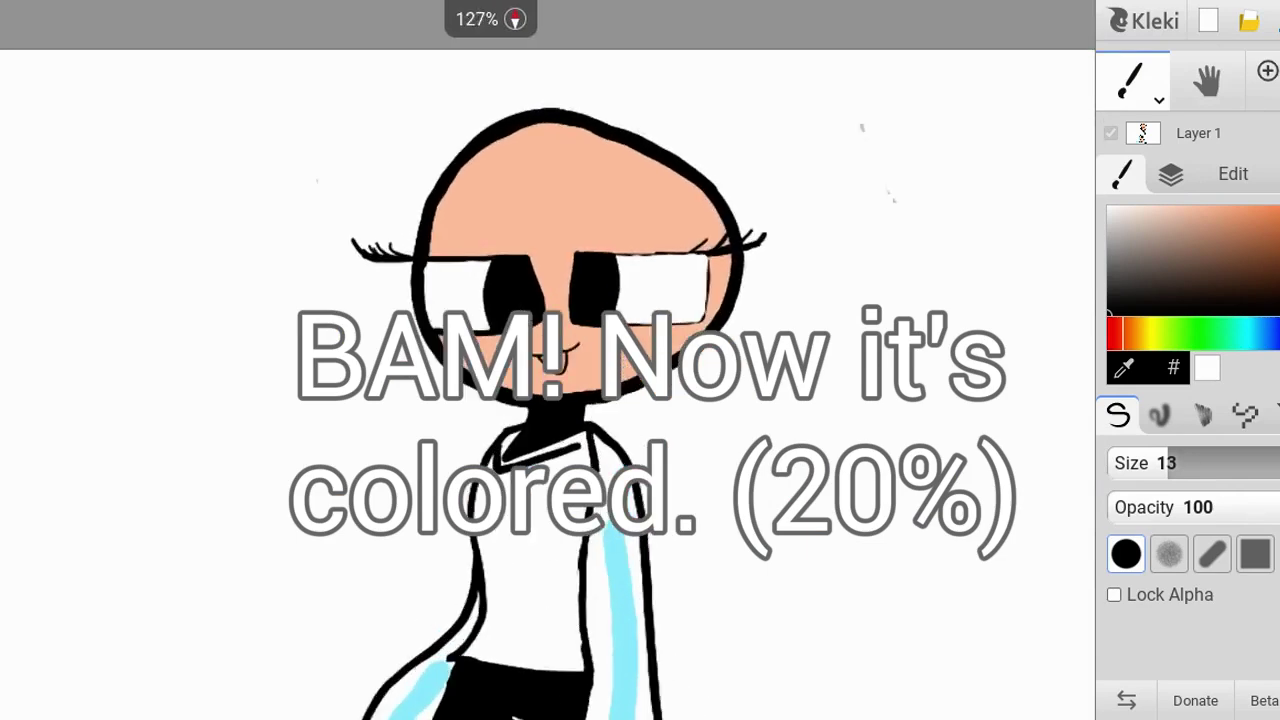
scroll(560, 380, "up", 1)
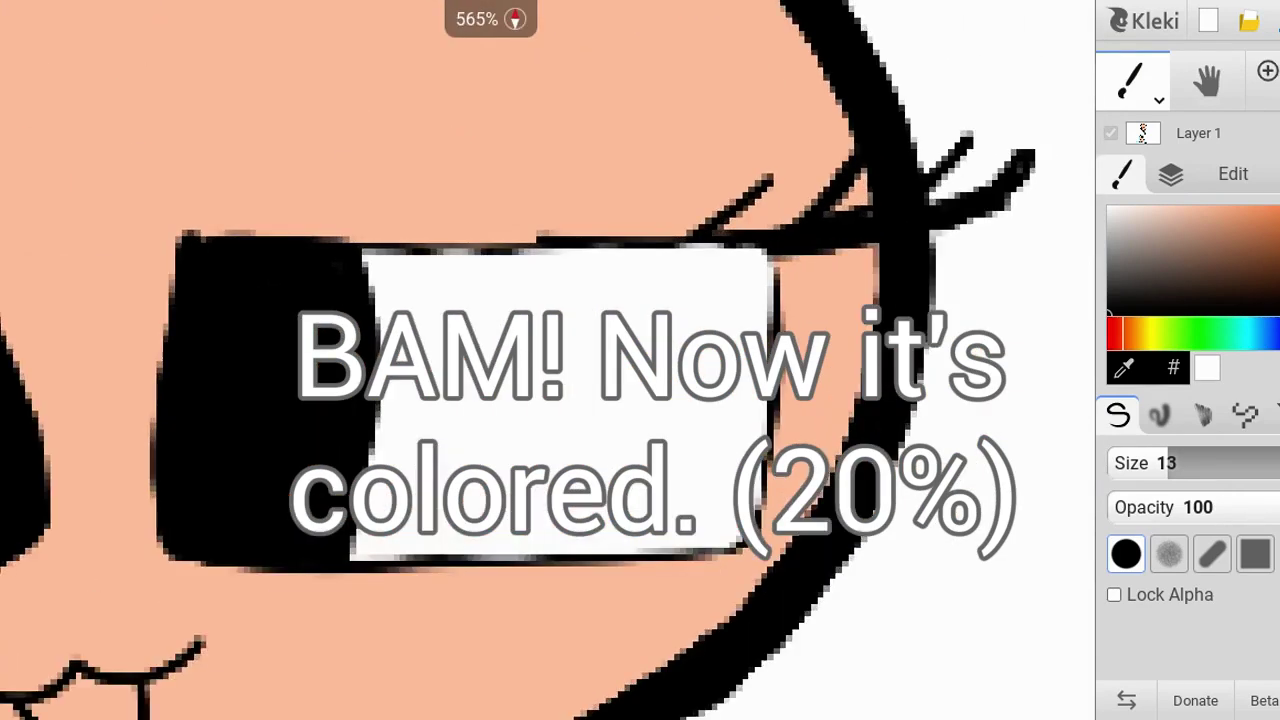
scroll(547, 395, "down", 2)
scroll(640, 300, "up", 1)
left_click_drag(433, 290, 720, 290)
mouse_move(743, 385)
left_mouse_down()
mouse_move(732, 525)
mouse_move(664, 549)
mouse_move(520, 563)
mouse_move(275, 560)
left_mouse_up()
scroll(275, 560, "down", 2)
scroll(300, 375, "down", 1)
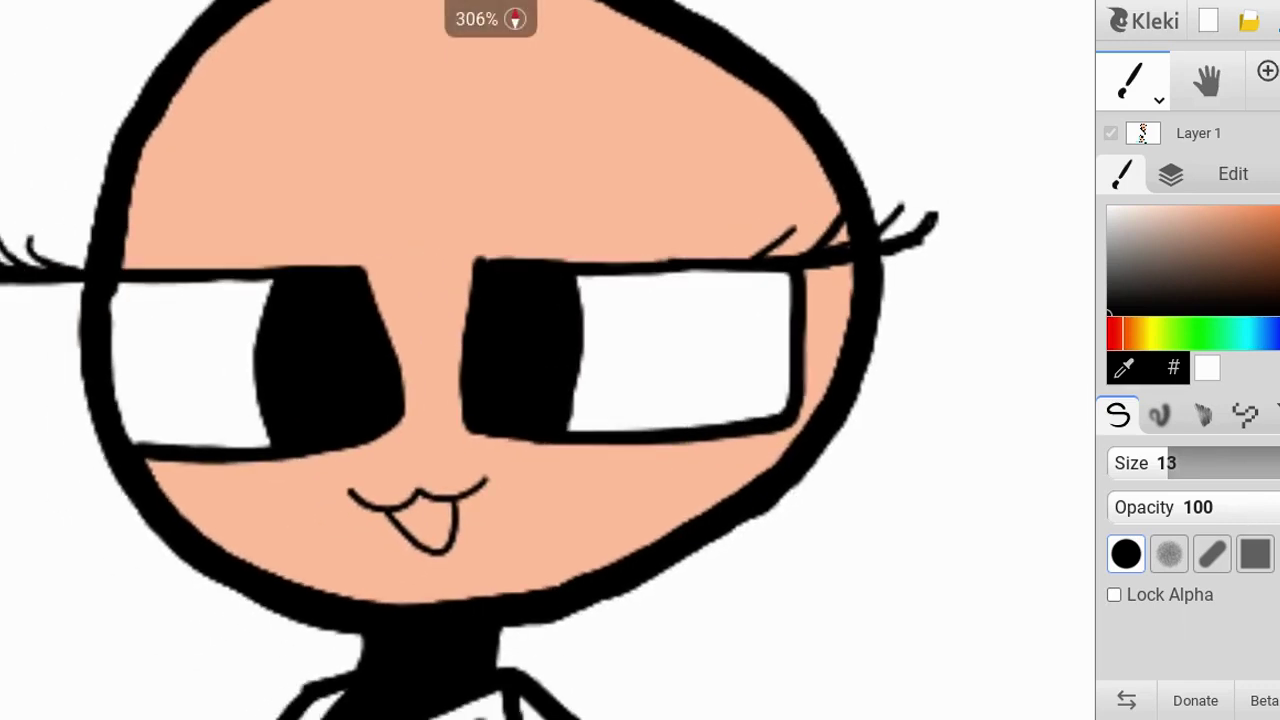
Step: Fill the narrow strip between the right eye and the head outline with orange, using a size 10 brush
scroll(300, 375, "up", 4)
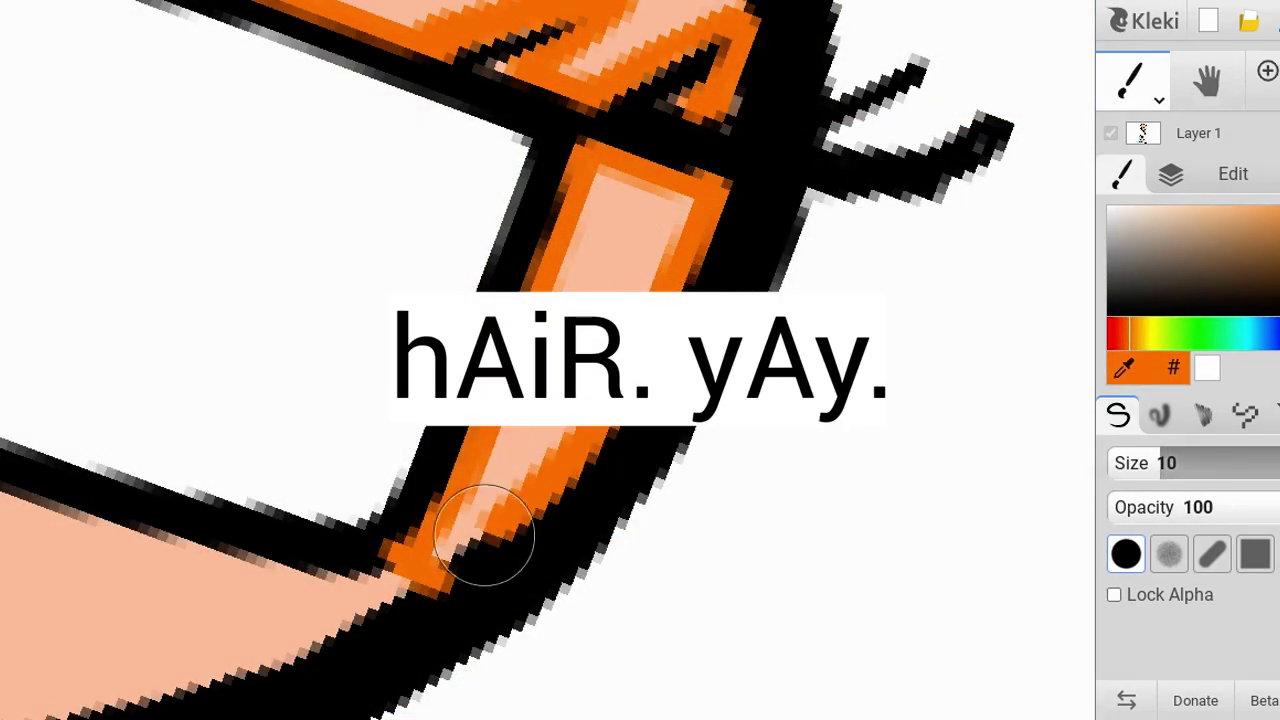
mouse_move(484, 537)
left_mouse_down()
mouse_move(514, 432)
mouse_move(509, 492)
left_mouse_up()
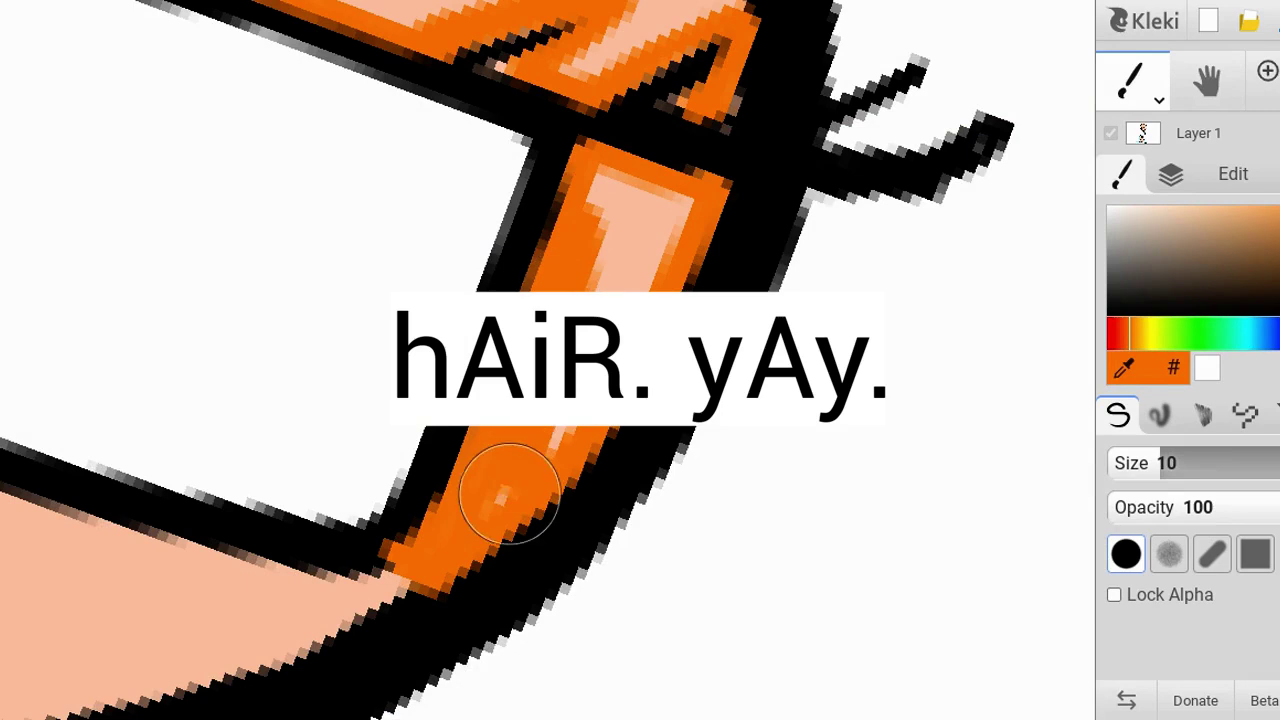
left_click_drag(593, 190, 668, 205)
left_click_drag(548, 466, 631, 194)
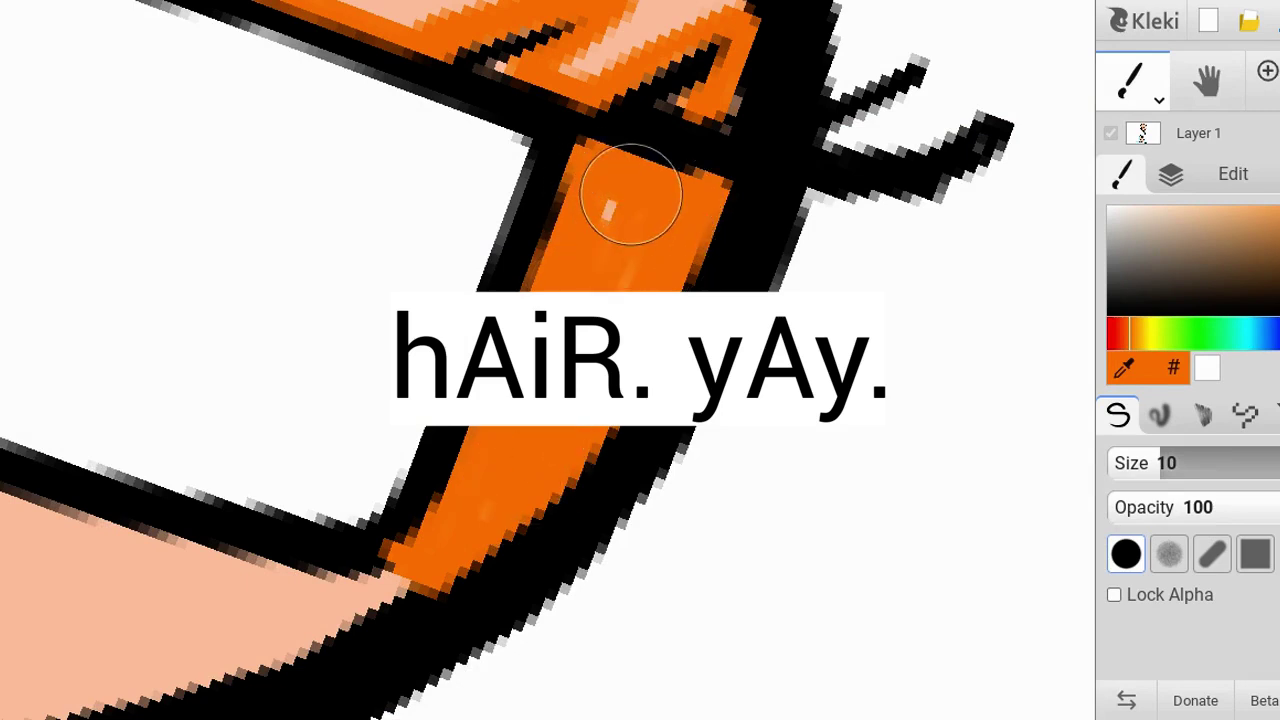
scroll(548, 360, "down", 5)
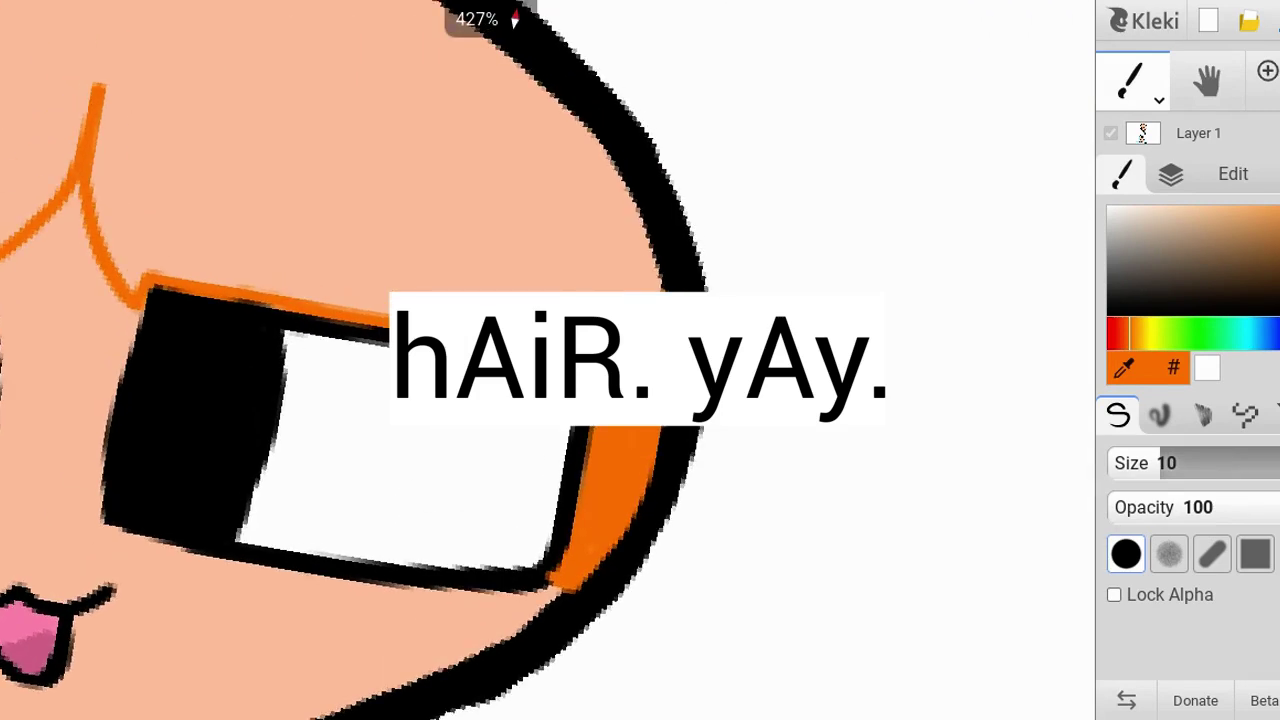
Step: Thicken the orange hairline from the centre parting along the top of the right eye to the lashes with the size 10 brush
scroll(548, 360, "up", 4)
mouse_move(57, 437)
left_mouse_down()
mouse_move(0, 138)
mouse_move(38, 389)
mouse_move(80, 460)
left_mouse_up()
mouse_move(5, 130)
left_mouse_down()
mouse_move(72, 379)
mouse_move(121, 453)
mouse_move(126, 442)
mouse_move(620, 449)
mouse_move(709, 434)
mouse_move(870, 356)
left_mouse_up()
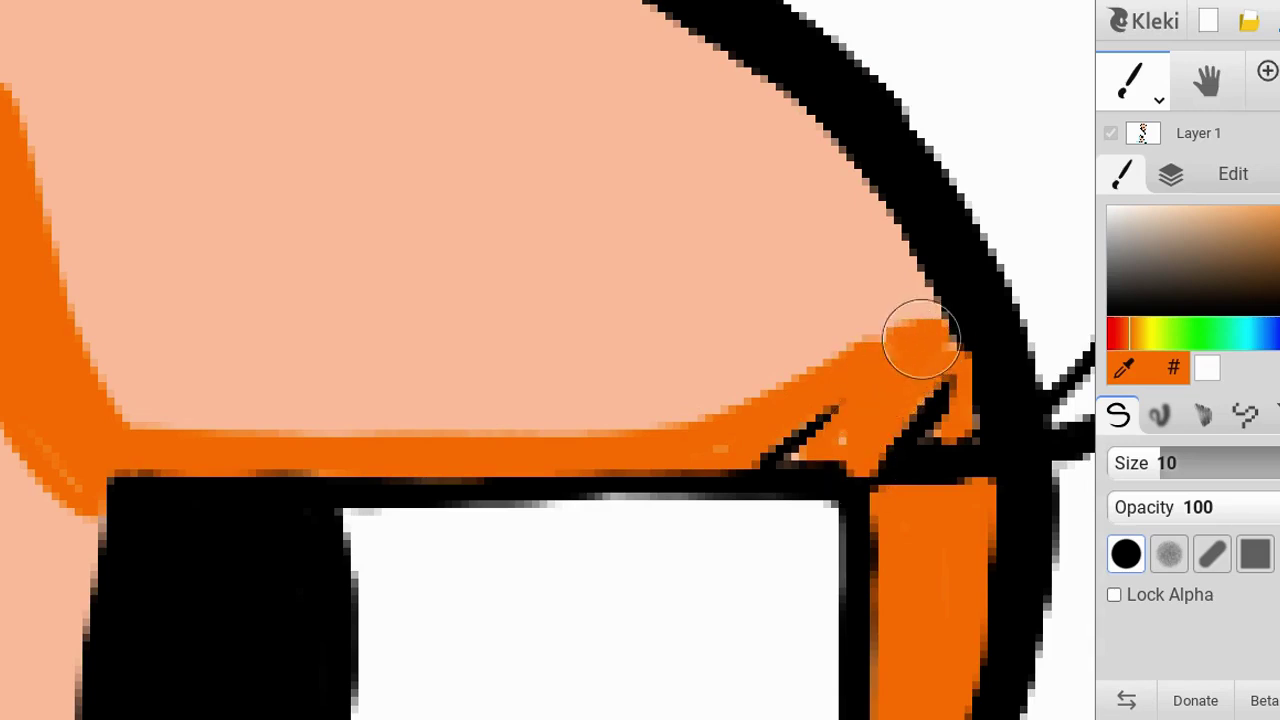
scroll(816, 430, "down", 5)
scroll(816, 430, "up", 3)
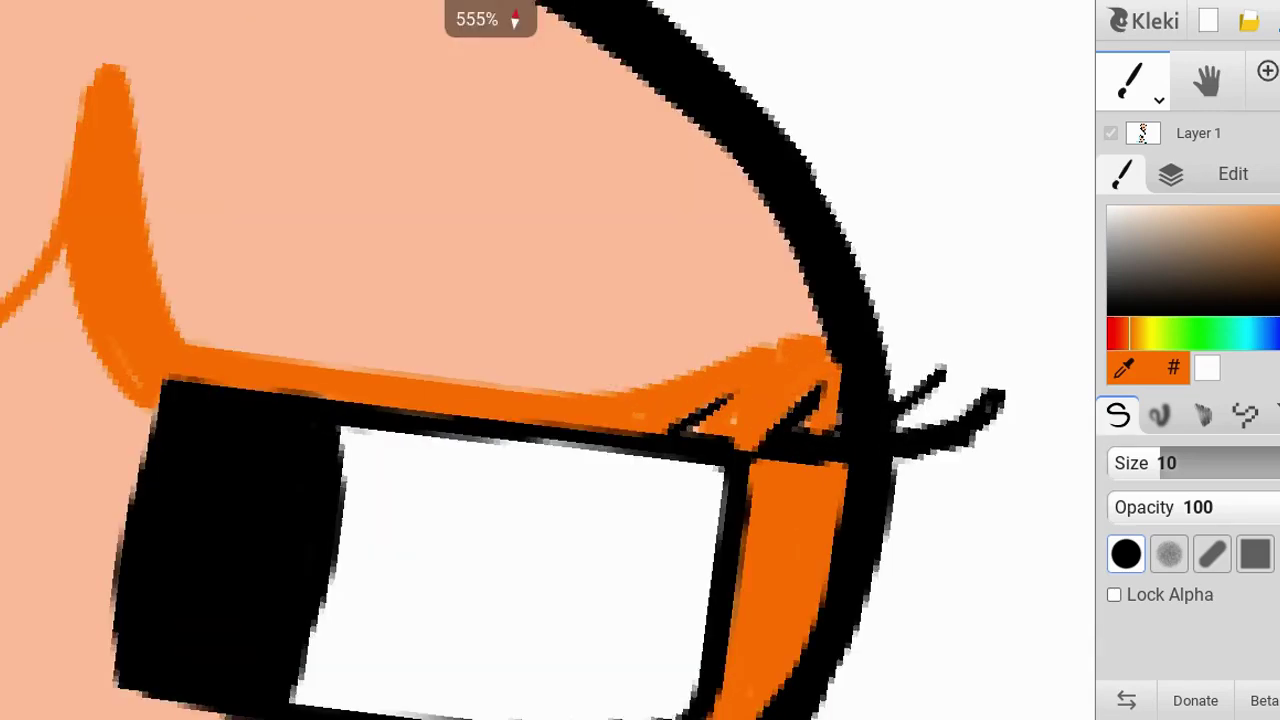
Step: Thicken the left strand of the orange centre parting down to the left eye, keeping the size 10 brush
scroll(816, 430, "down", 3)
scroll(635, 423, "up", 2)
scroll(502, 424, "down", 1)
scroll(502, 424, "up", 3)
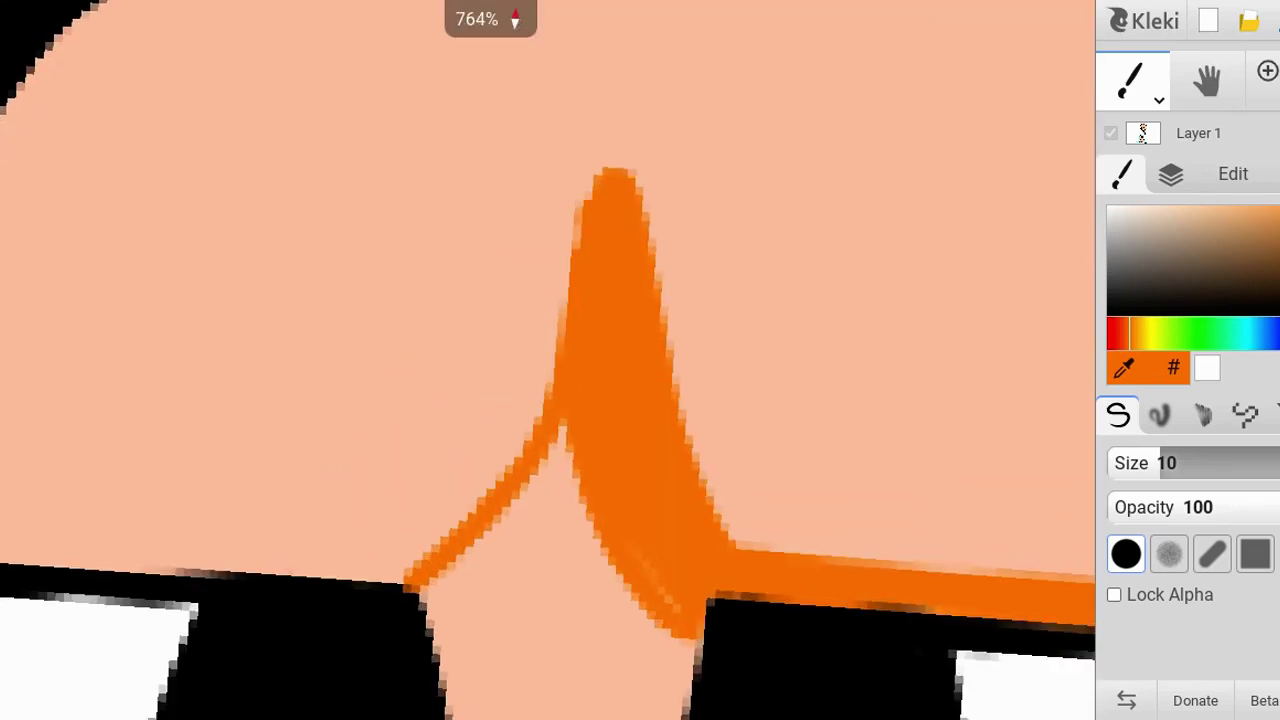
left_click_drag(502, 424, 478, 462)
mouse_move(610, 216)
left_mouse_down()
mouse_move(542, 390)
mouse_move(486, 471)
mouse_move(375, 553)
left_mouse_up()
scroll(600, 360, "down", 1)
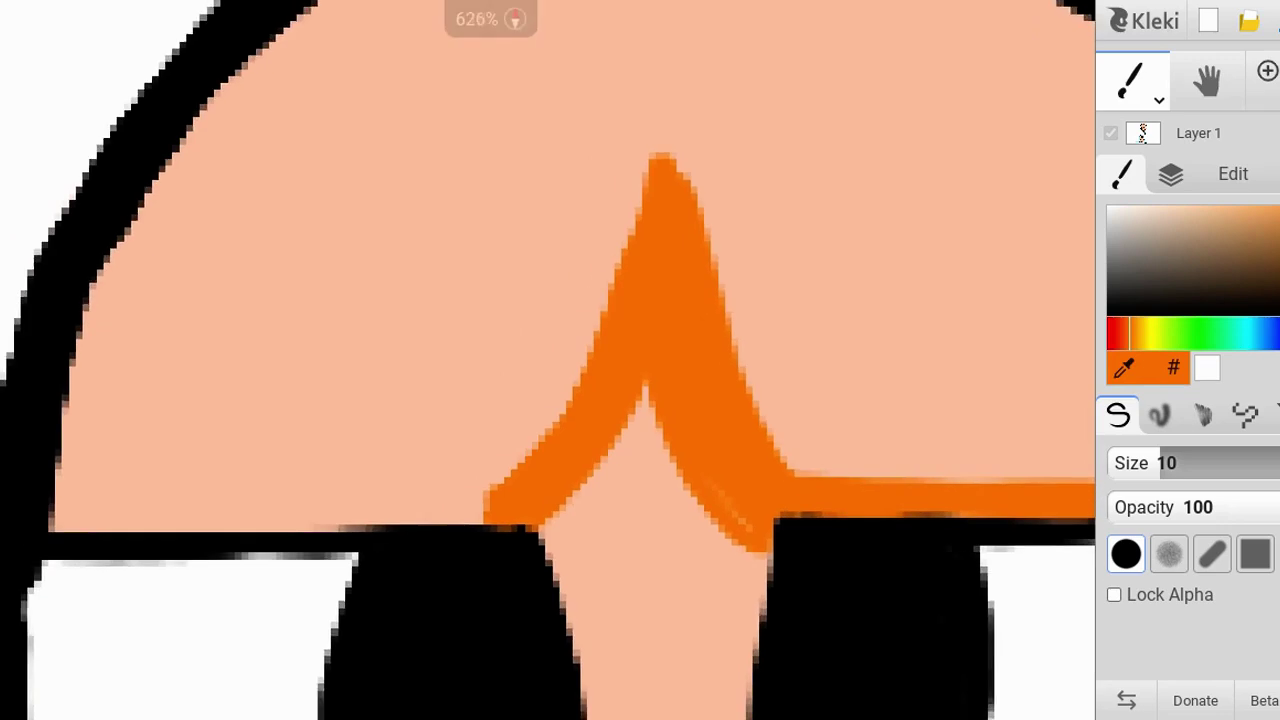
scroll(600, 360, "up", 1)
mouse_move(660, 458)
left_mouse_down()
mouse_move(630, 442)
mouse_move(168, 416)
left_mouse_up()
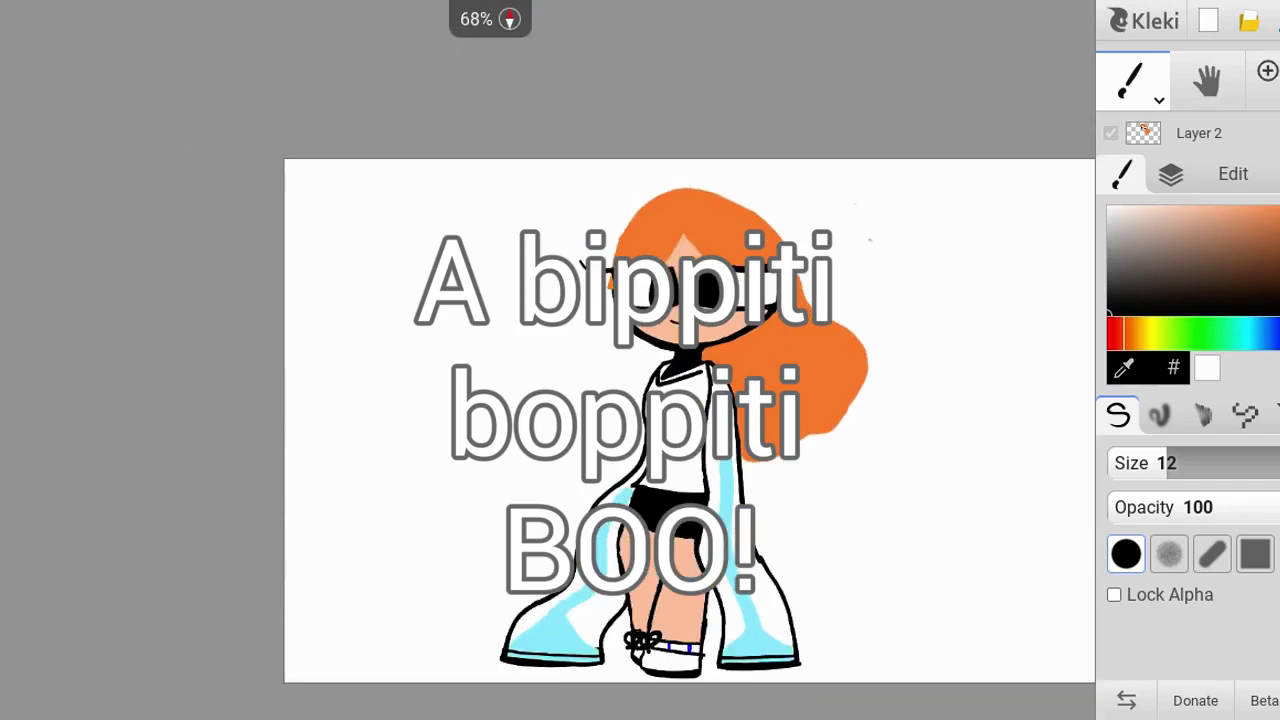
Step: Outline the pointed centre parting of the hair in black on Layer 2 with a size 12 brush
scroll(717, 383, "down", 1)
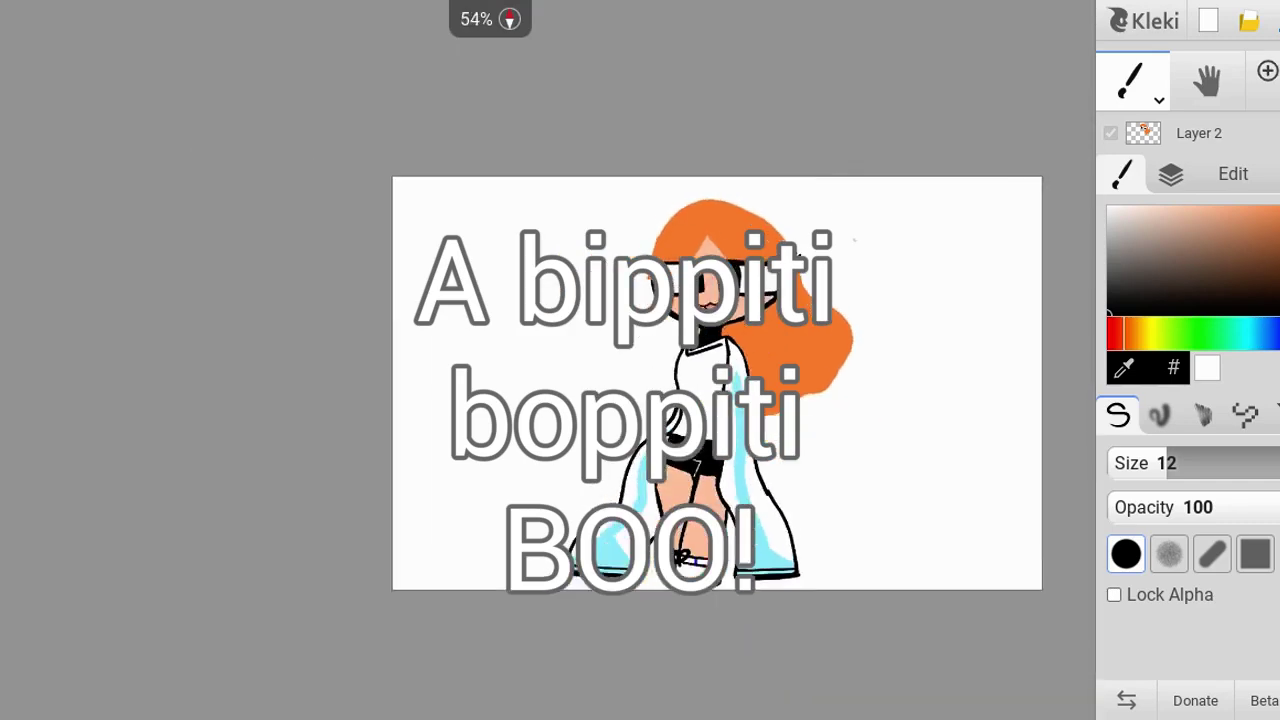
scroll(717, 383, "down", 2)
scroll(717, 383, "up", 5)
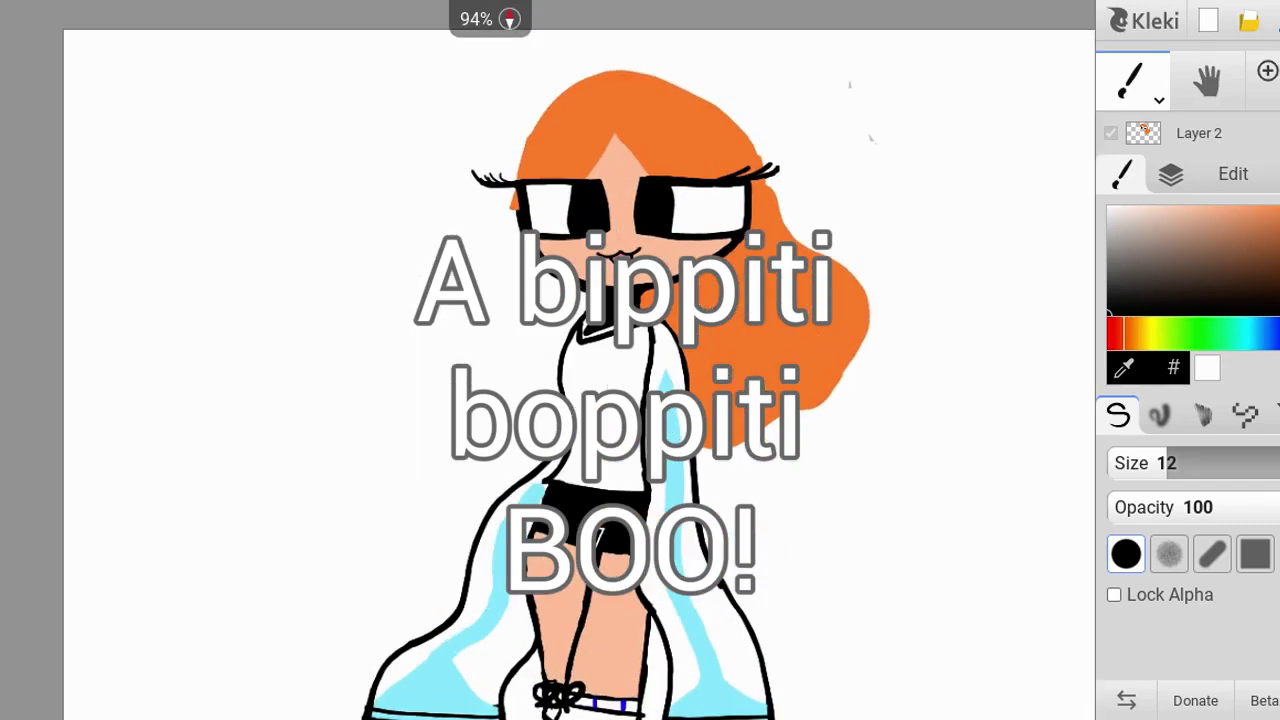
scroll(646, 147, "up", 5)
mouse_move(658, 408)
left_mouse_down()
mouse_move(417, 103)
mouse_move(334, 272)
mouse_move(251, 383)
mouse_move(206, 415)
mouse_move(296, 309)
mouse_move(363, 167)
left_mouse_up()
scroll(766, 321, "down", 3)
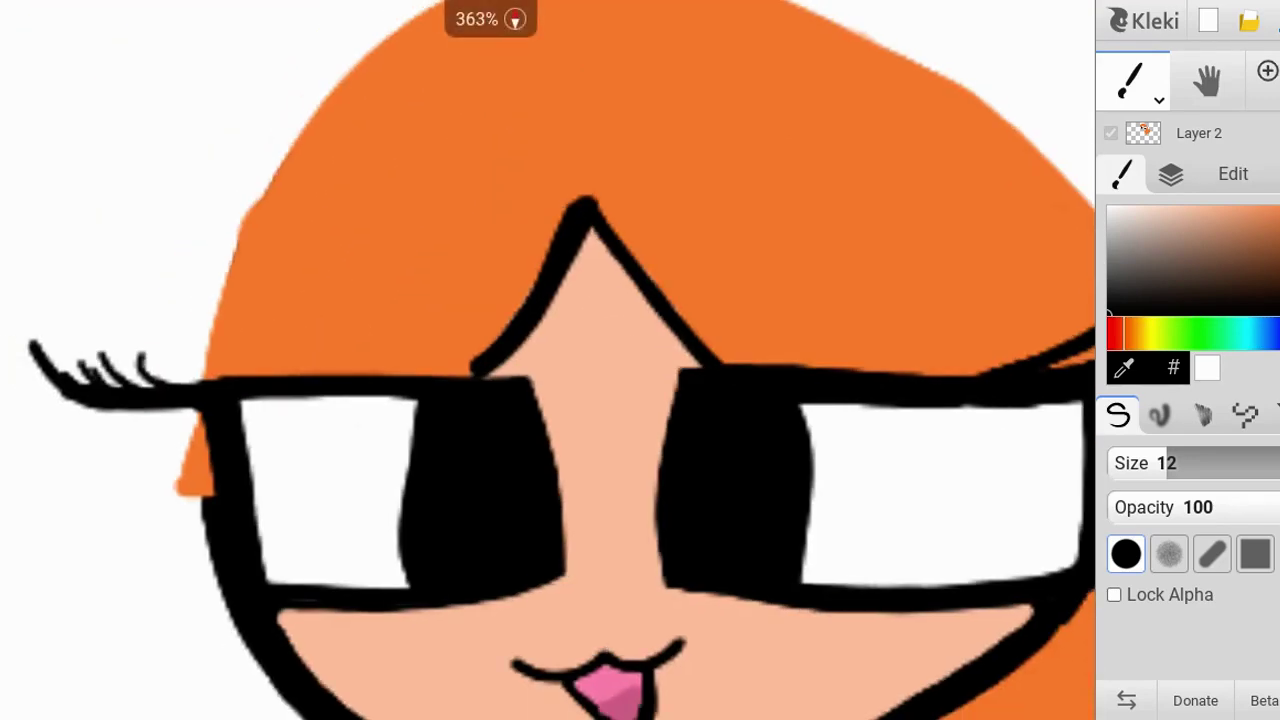
scroll(697, 331, "up", 5)
scroll(720, 300, "down", 3)
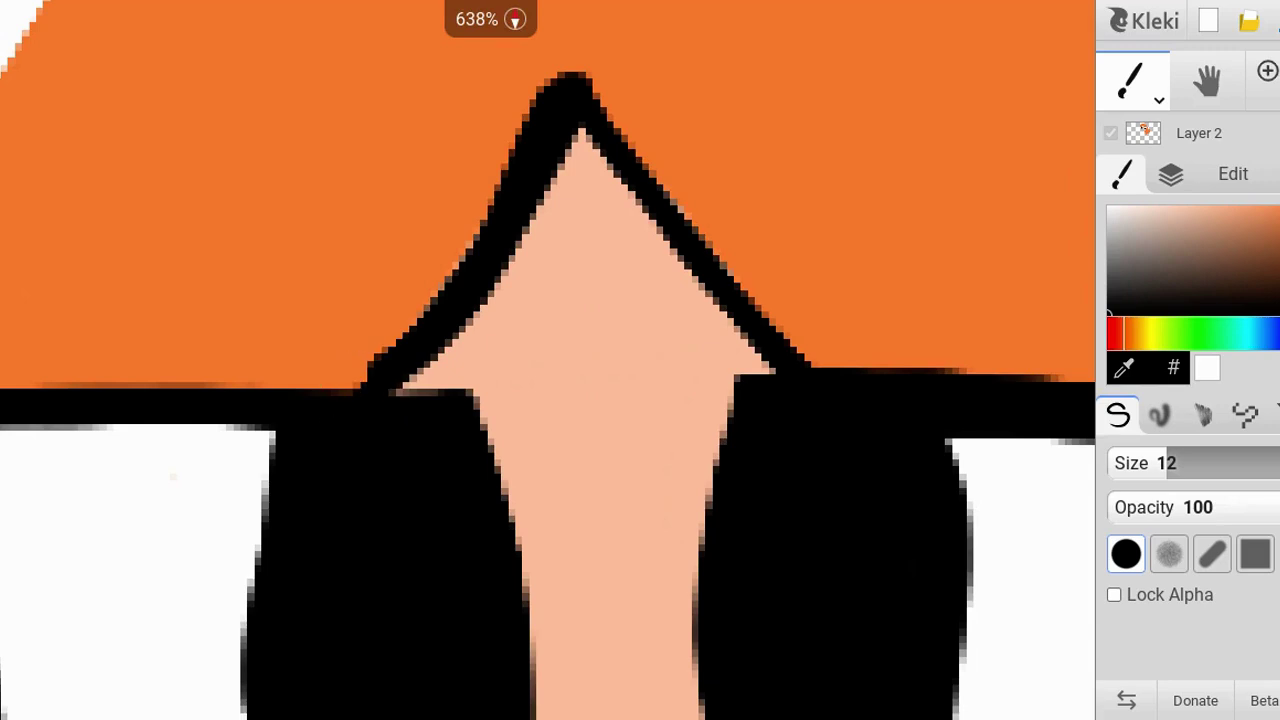
Step: Outline the left edge of the hair and the small orange lock beside the left eye in black at size 12
scroll(784, 368, "down", 4)
scroll(733, 370, "up", 4)
scroll(800, 385, "down", 1)
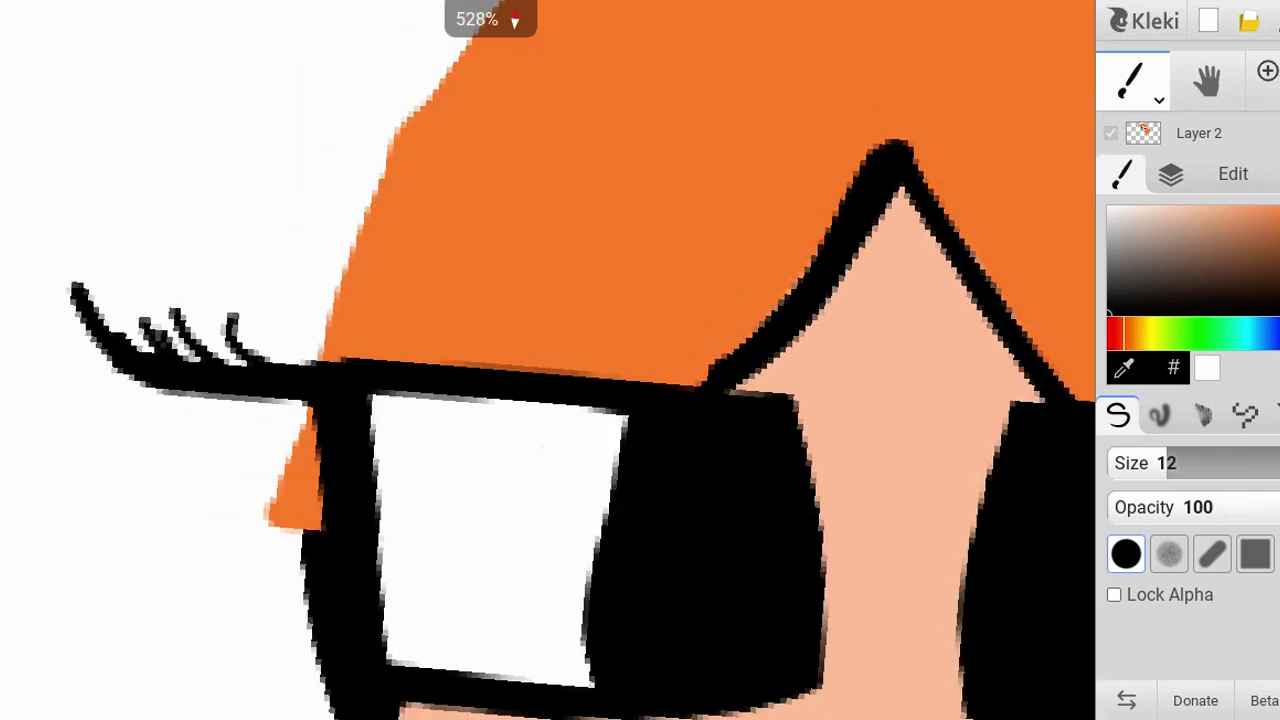
left_click_drag(348, 252, 312, 362)
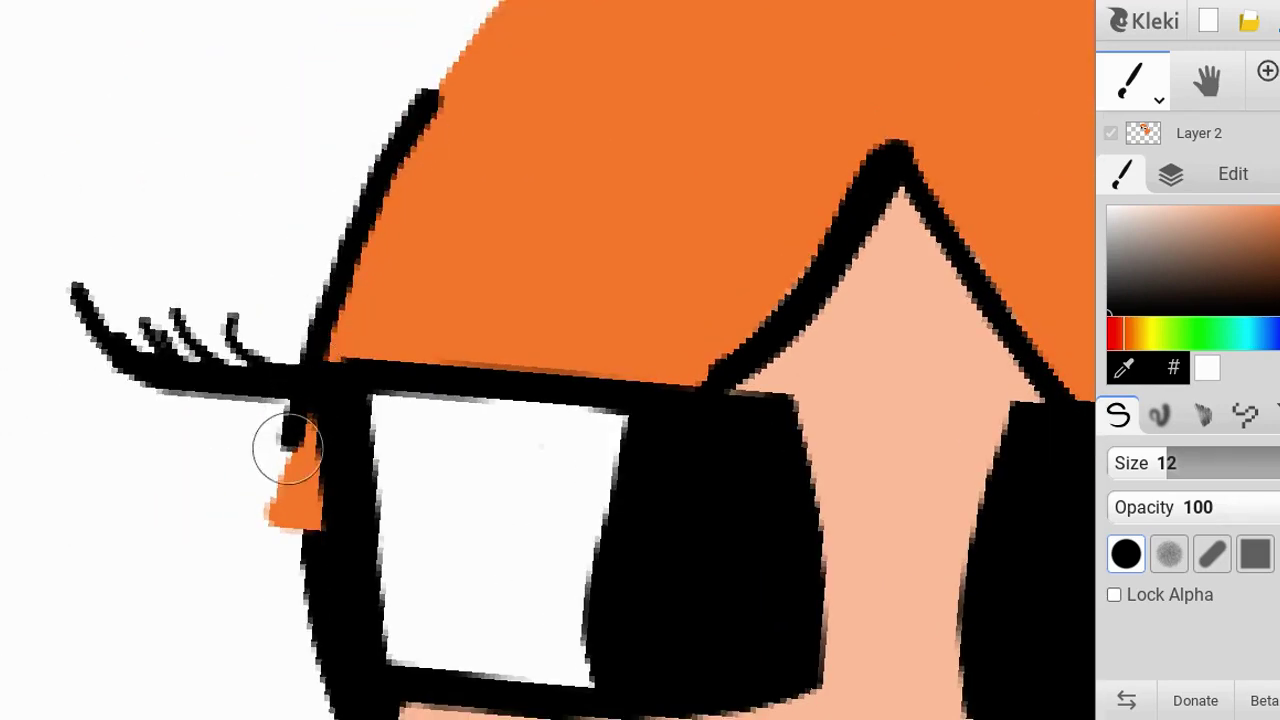
scroll(560, 383, "down", 3)
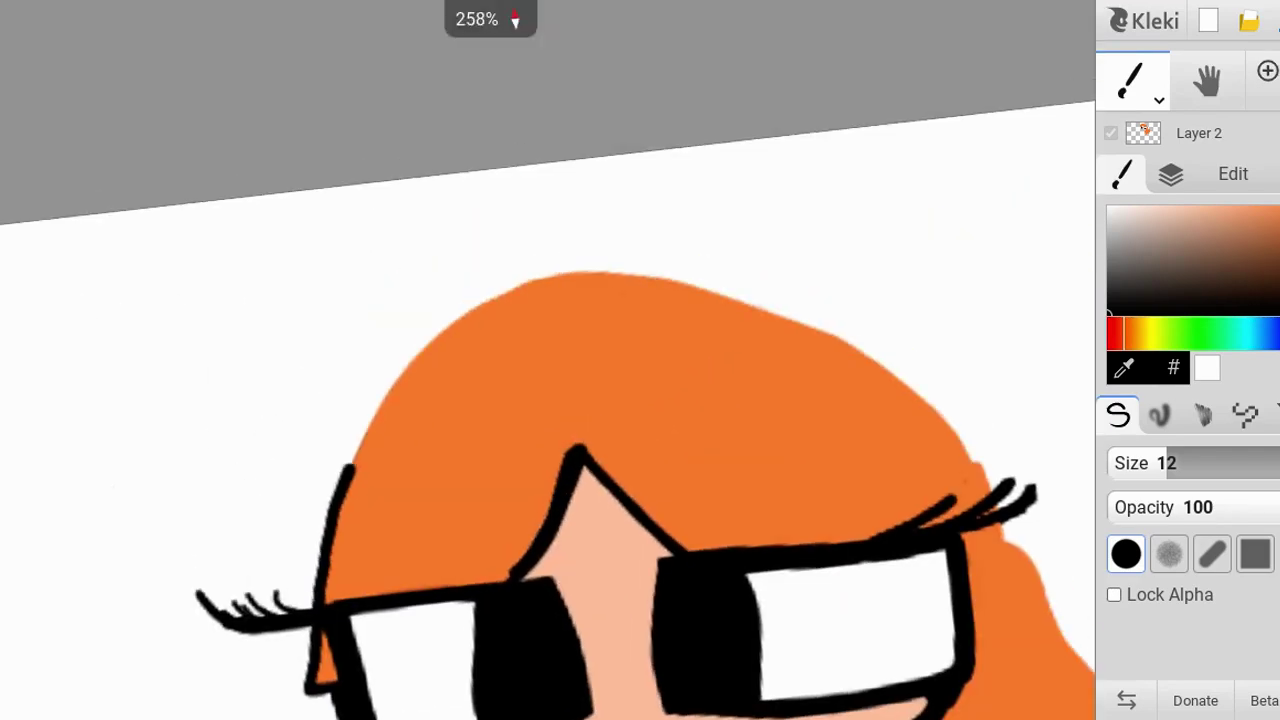
Step: Continue the black hair outline over the crown and down past the right eye's lashes with the size 12 brush
scroll(560, 383, "up", 3)
mouse_move(256, 328)
left_mouse_down()
mouse_move(362, 183)
mouse_move(451, 114)
left_mouse_up()
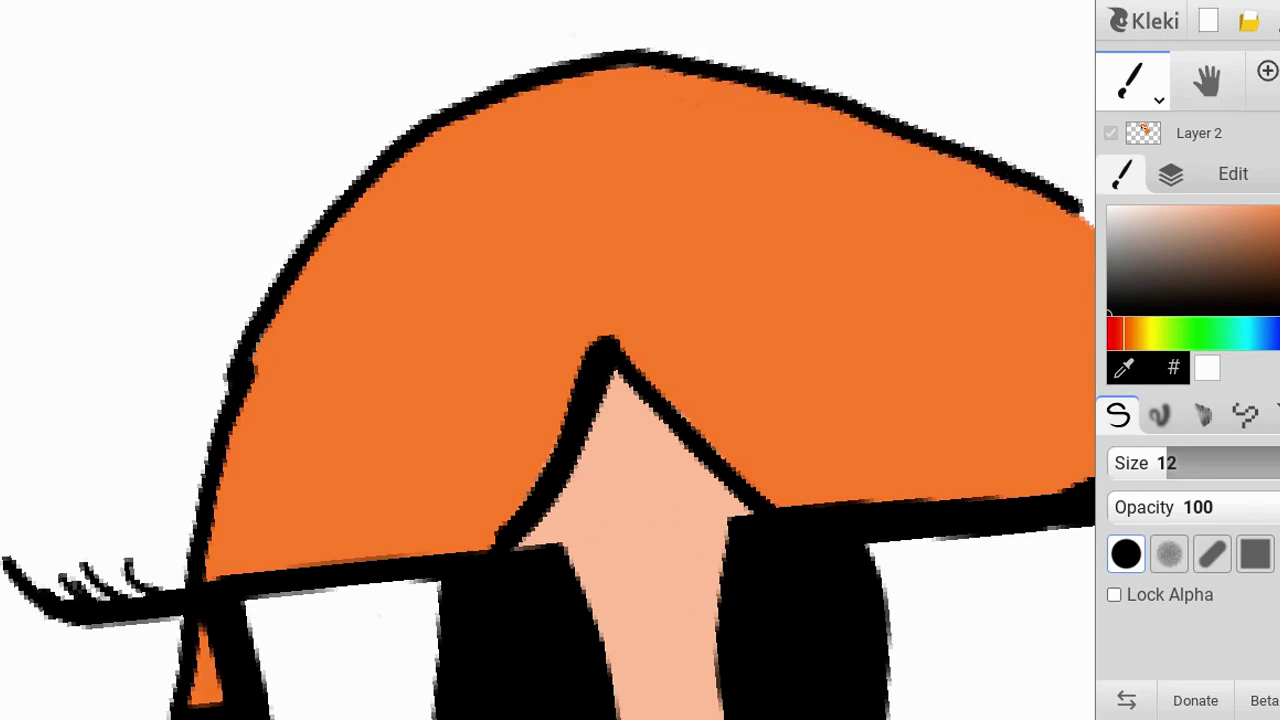
scroll(986, 171, "down", 2)
scroll(985, 152, "up", 1)
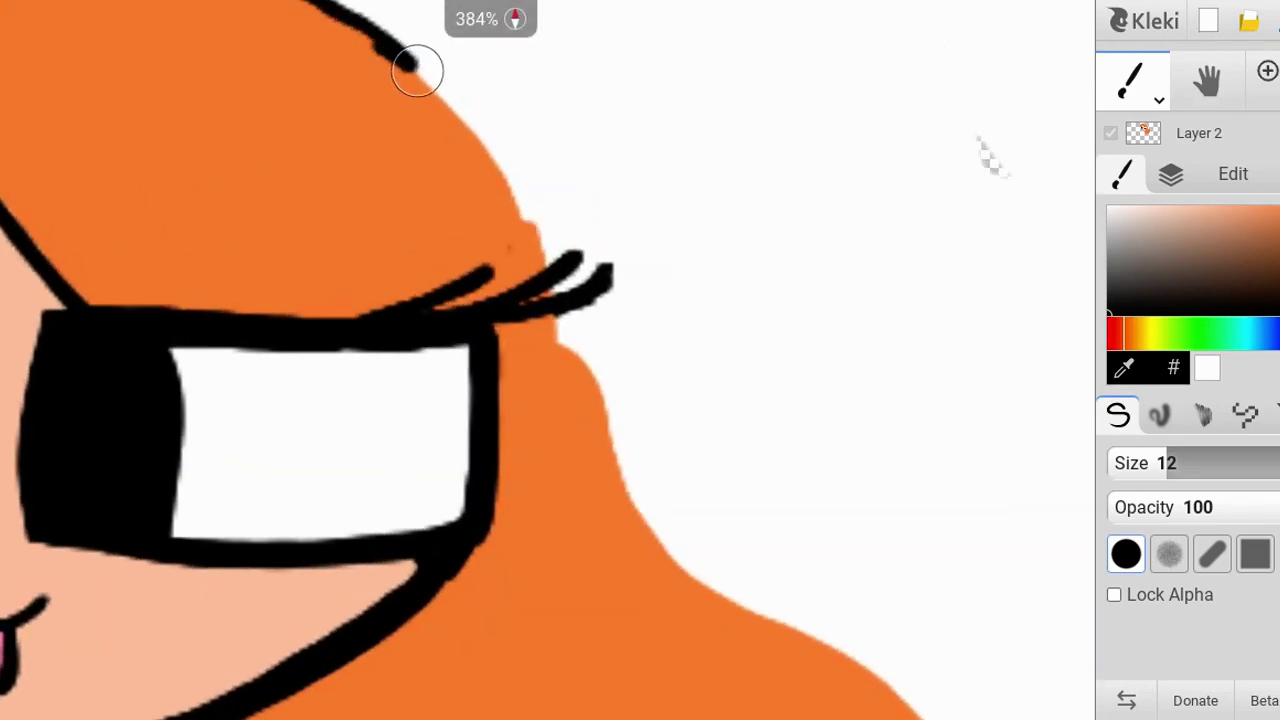
left_click_drag(417, 70, 489, 146)
scroll(988, 155, "down", 3)
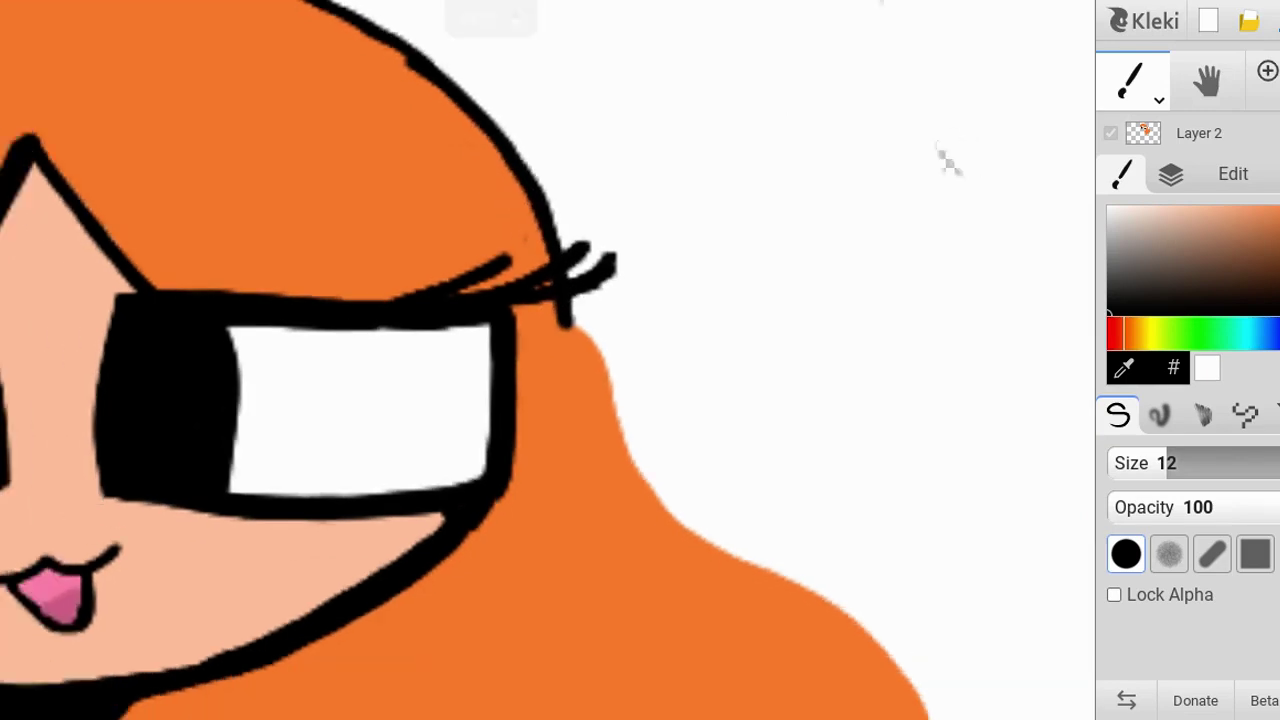
Step: Outline the outer edge and wavy lower edge of the long orange hair in black at size 12
scroll(780, 80, "up", 1)
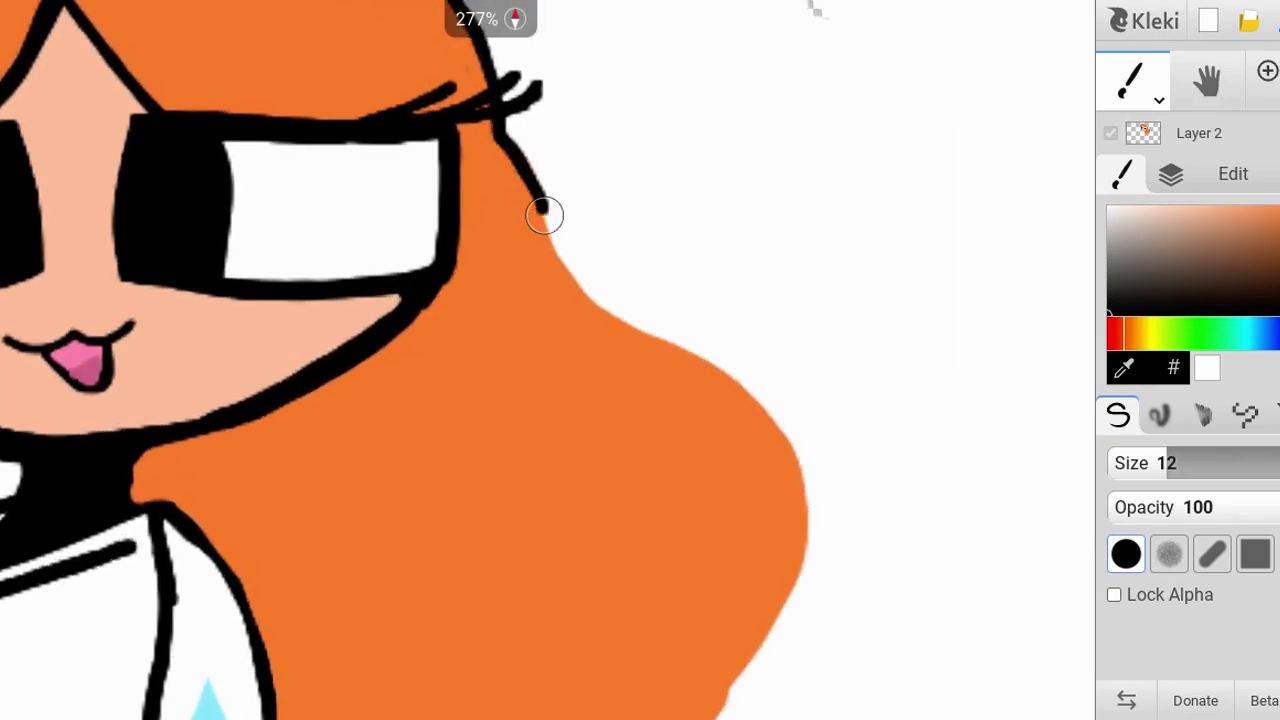
left_click_drag(544, 215, 563, 298)
scroll(640, 400, "up", 1)
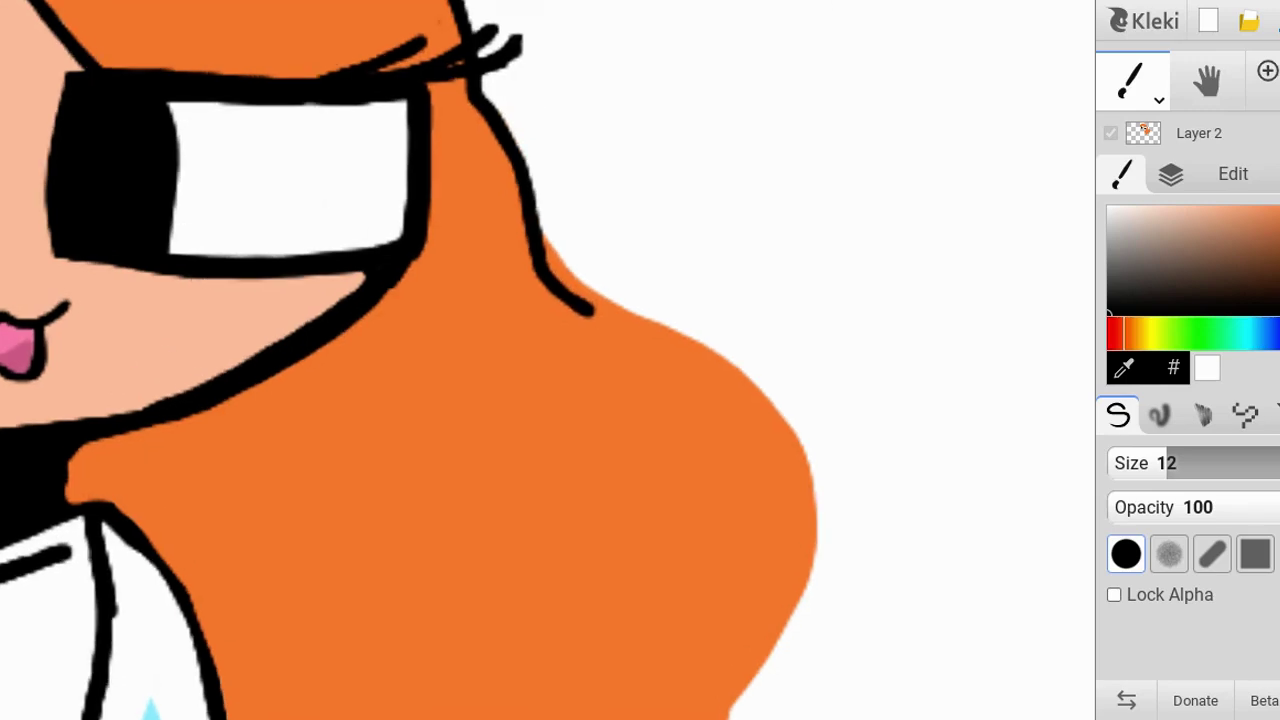
mouse_move(620, 217)
left_mouse_down()
mouse_move(683, 373)
mouse_move(685, 447)
mouse_move(600, 538)
left_mouse_up()
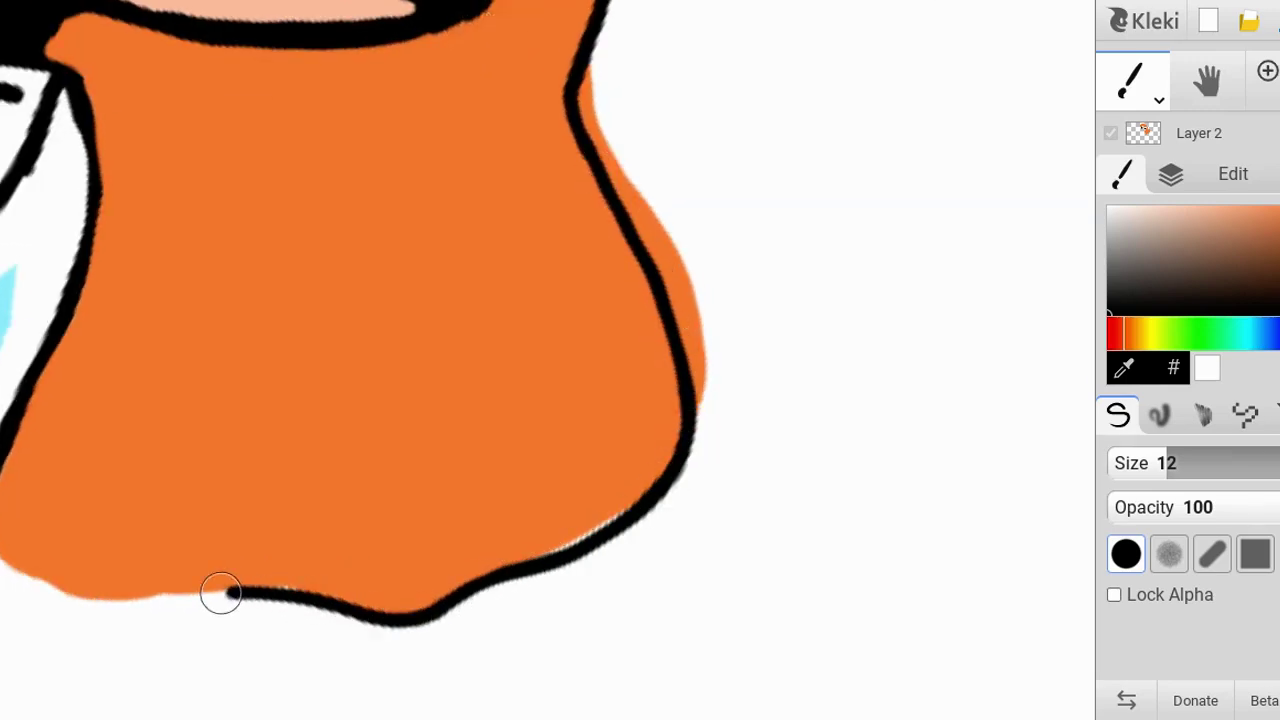
scroll(906, 14, "down", 3)
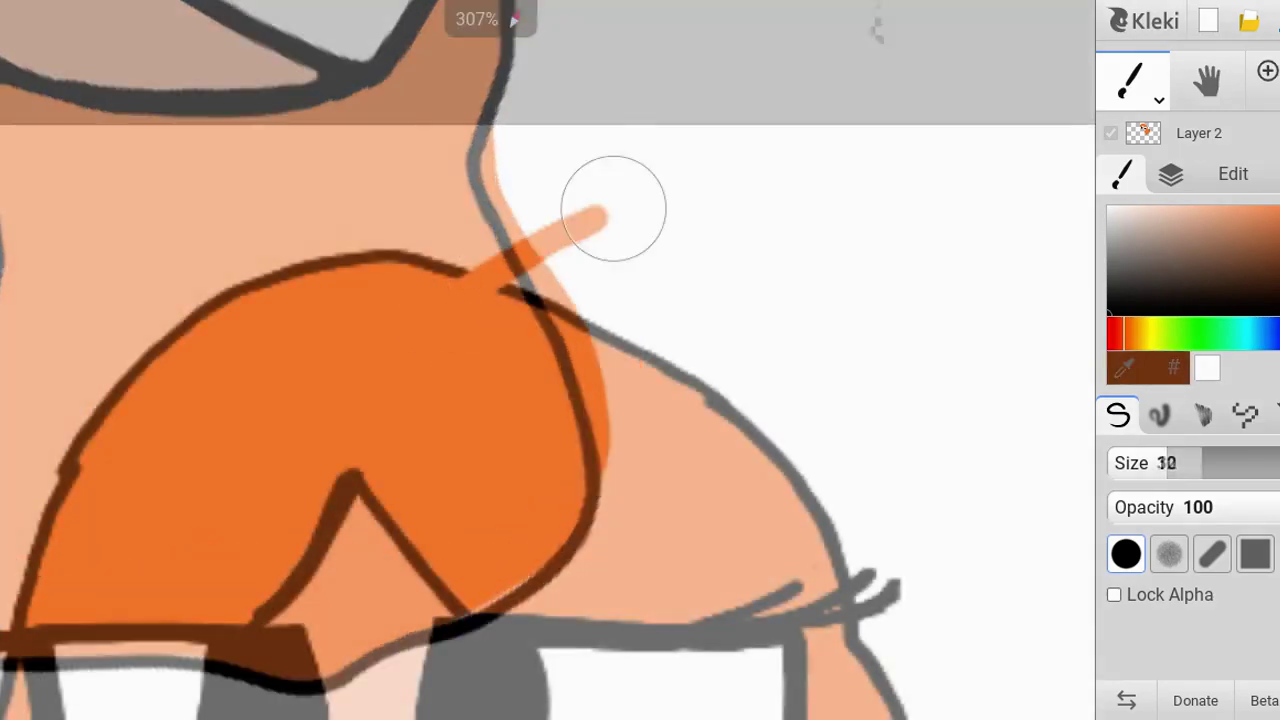
Step: Draw a pointed cat ear on the right side of the head in the hair's orange at size 30 and fill it solid
left_click_drag(614, 206, 774, 157)
left_click_drag(824, 246, 782, 496)
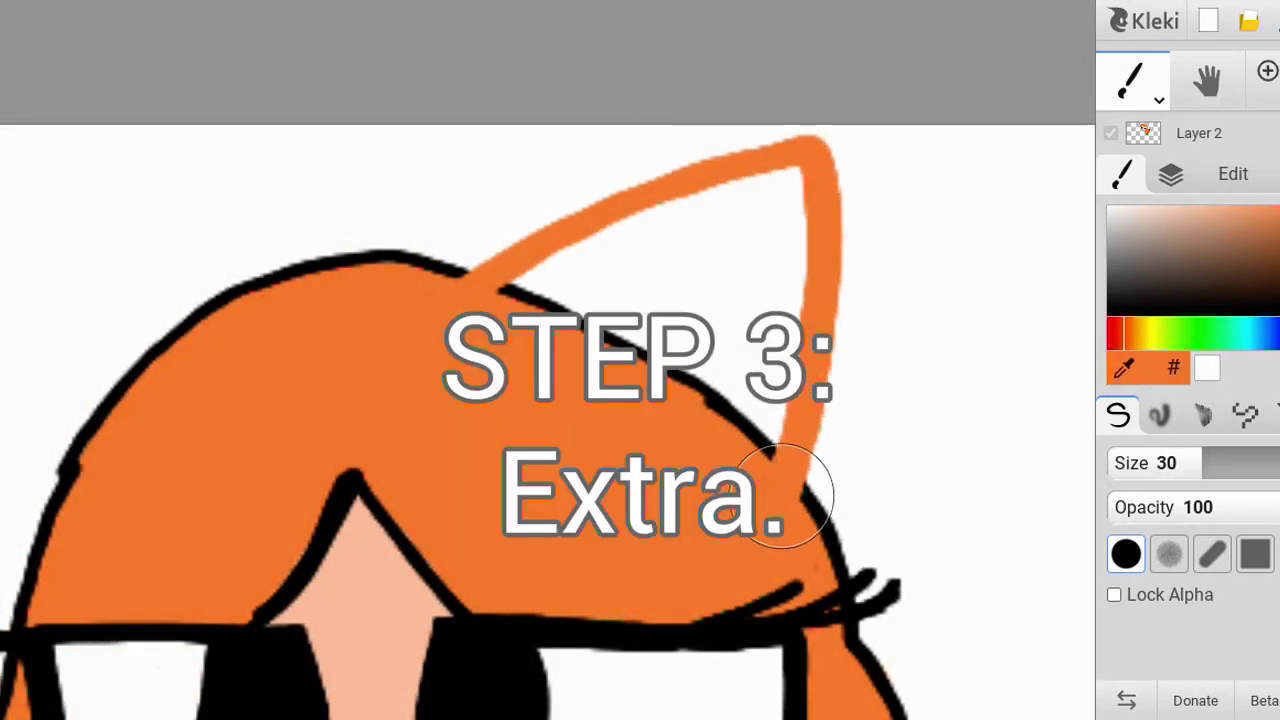
mouse_move(503, 298)
left_mouse_down()
mouse_move(704, 193)
mouse_move(787, 176)
mouse_move(770, 393)
left_mouse_up()
mouse_move(760, 196)
left_mouse_down()
mouse_move(516, 312)
mouse_move(708, 232)
mouse_move(689, 263)
mouse_move(546, 343)
mouse_move(753, 233)
mouse_move(616, 325)
mouse_move(738, 285)
mouse_move(604, 393)
mouse_move(778, 272)
mouse_move(683, 436)
left_mouse_up()
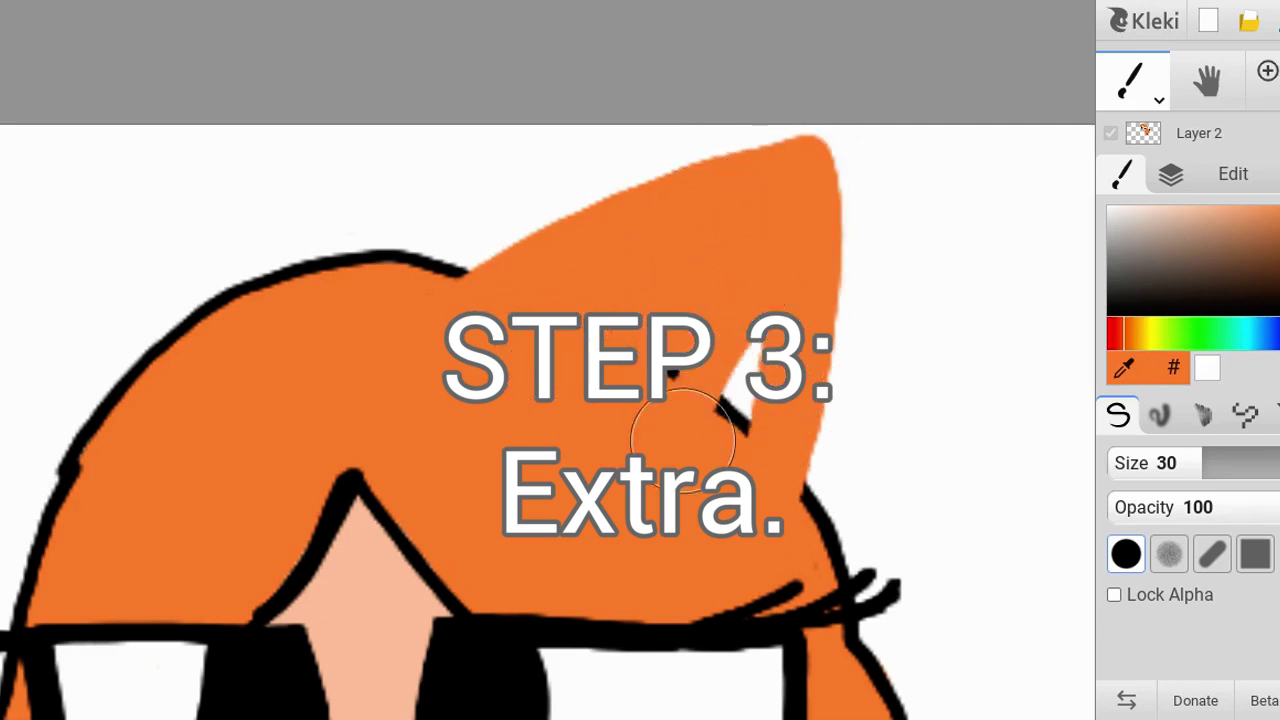
mouse_move(646, 374)
left_mouse_down()
mouse_move(681, 387)
mouse_move(697, 336)
mouse_move(684, 406)
mouse_move(758, 311)
mouse_move(726, 488)
left_mouse_up()
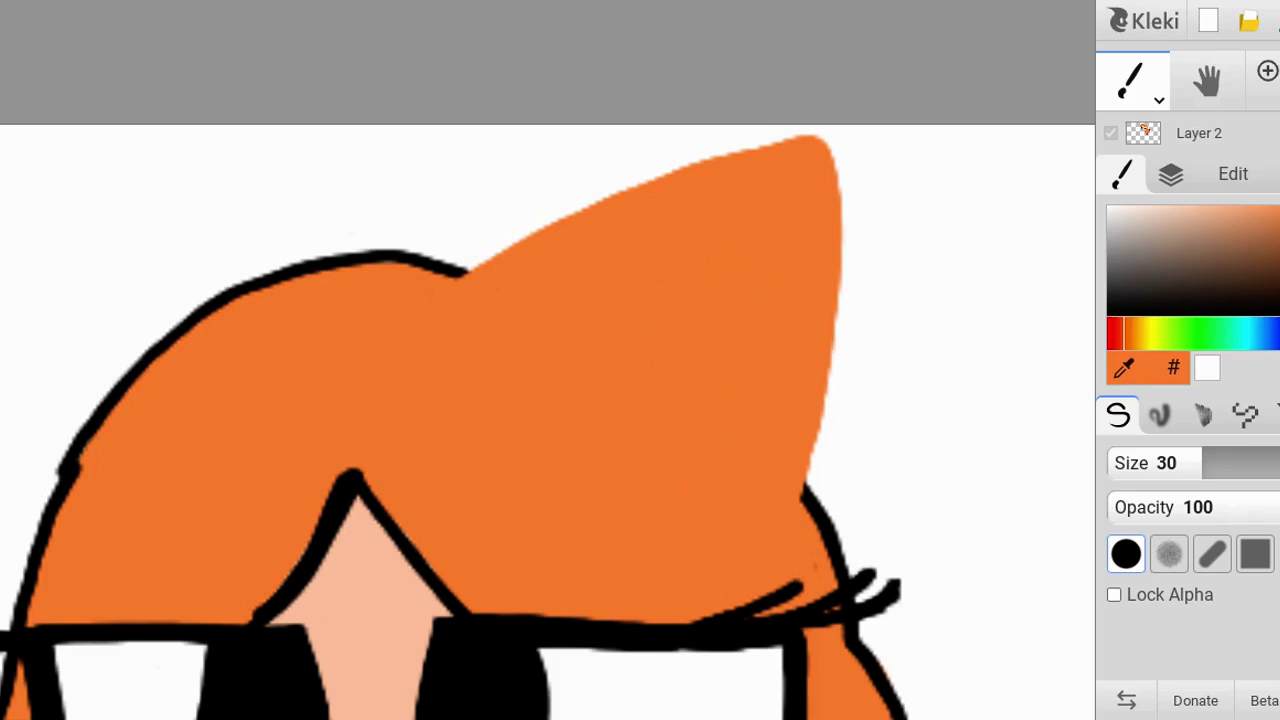
Step: Outline the orange cat ears and the crown of the hair between them in black
scroll(548, 360, "up", 2)
mouse_move(608, 292)
left_mouse_down()
mouse_move(528, 232)
mouse_move(314, 129)
mouse_move(290, 495)
mouse_move(309, 214)
mouse_move(391, 163)
mouse_move(603, 309)
mouse_move(340, 197)
mouse_move(314, 409)
mouse_move(391, 400)
mouse_move(414, 208)
mouse_move(369, 240)
mouse_move(394, 400)
mouse_move(486, 328)
left_mouse_up()
left_click_drag(384, 404, 483, 313)
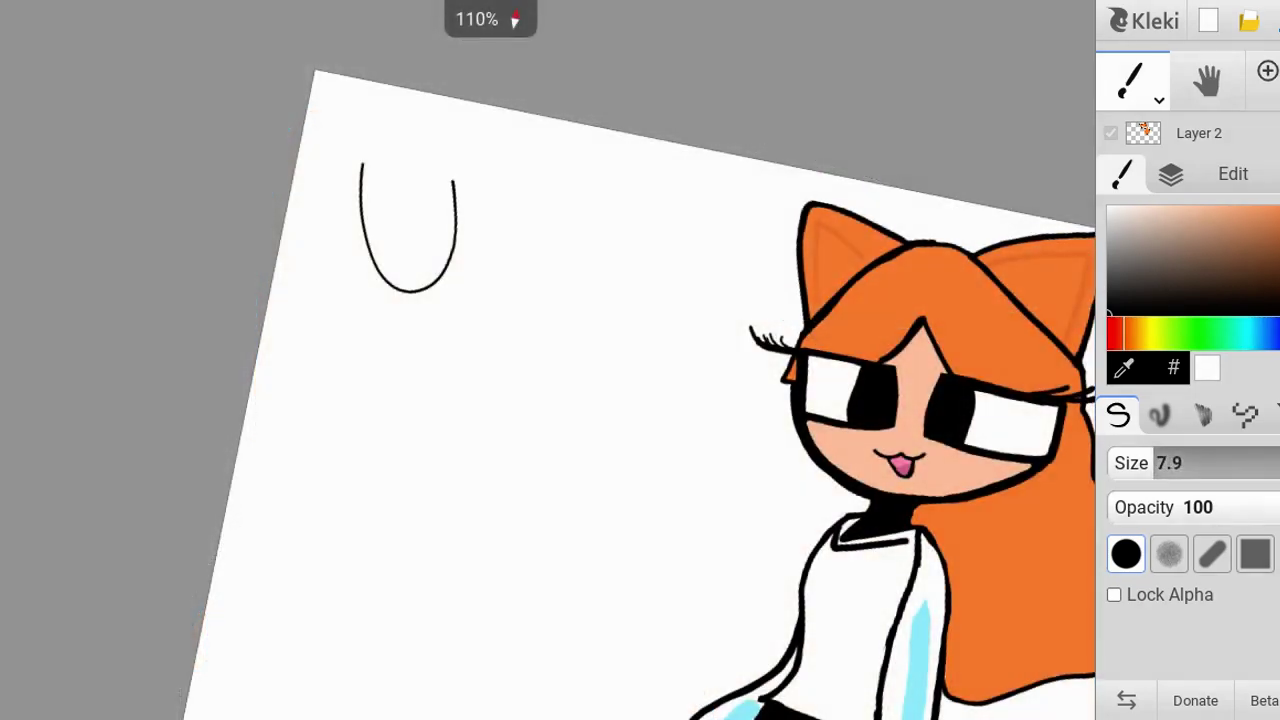
Step: Handwrite "Ugh This Took so" in black at size 7.9 in the blank area to the left of the character
mouse_move(506, 245)
left_mouse_down()
mouse_move(466, 289)
mouse_move(447, 403)
left_mouse_up()
mouse_move(552, 291)
left_mouse_down()
mouse_move(587, 326)
mouse_move(588, 356)
left_mouse_up()
scroll(548, 360, "up", 2)
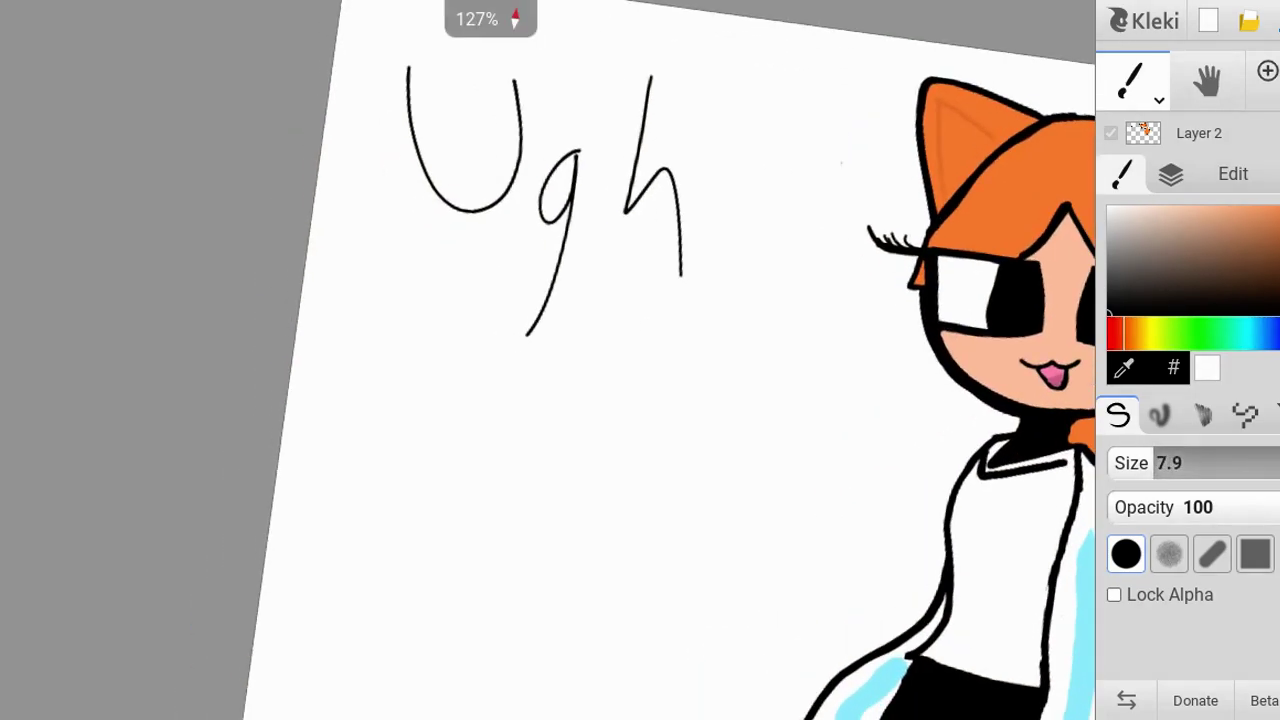
left_click_drag(428, 441, 485, 438)
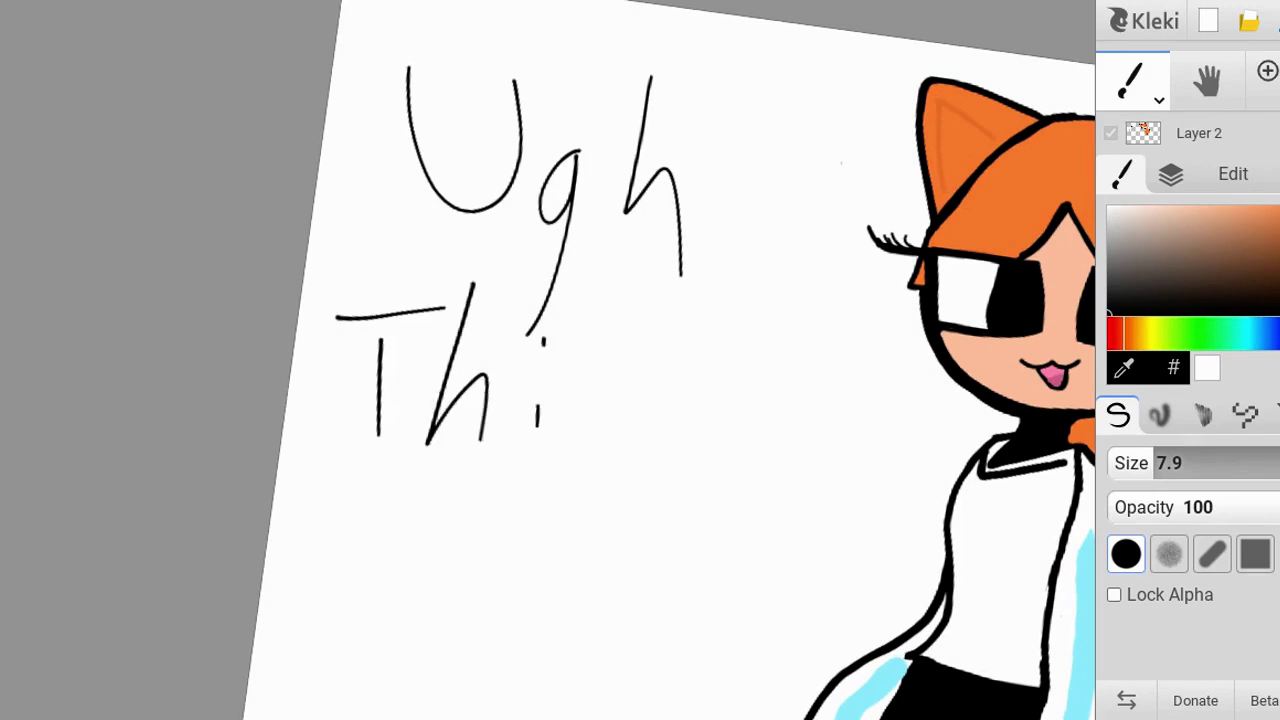
scroll(640, 360, "down", 1)
mouse_move(520, 412)
left_mouse_down()
mouse_move(531, 443)
mouse_move(526, 418)
left_mouse_up()
left_click_drag(628, 404, 578, 407)
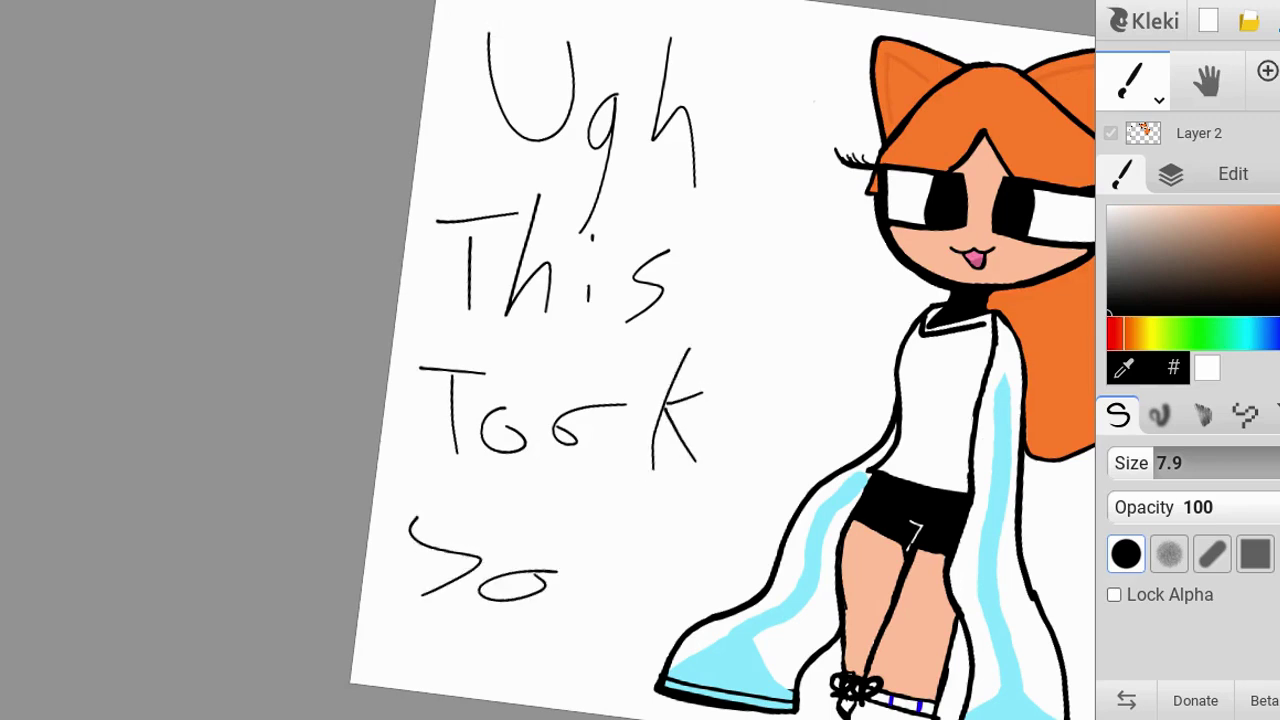
Step: Handwrite "LONG" in large black letters at size 7.9 in the blank area to the right of the character
scroll(550, 360, "down", 2)
scroll(550, 360, "up", 1)
left_click_drag(523, 333, 586, 308)
mouse_move(598, 144)
left_mouse_down()
mouse_move(586, 296)
mouse_move(610, 142)
left_mouse_up()
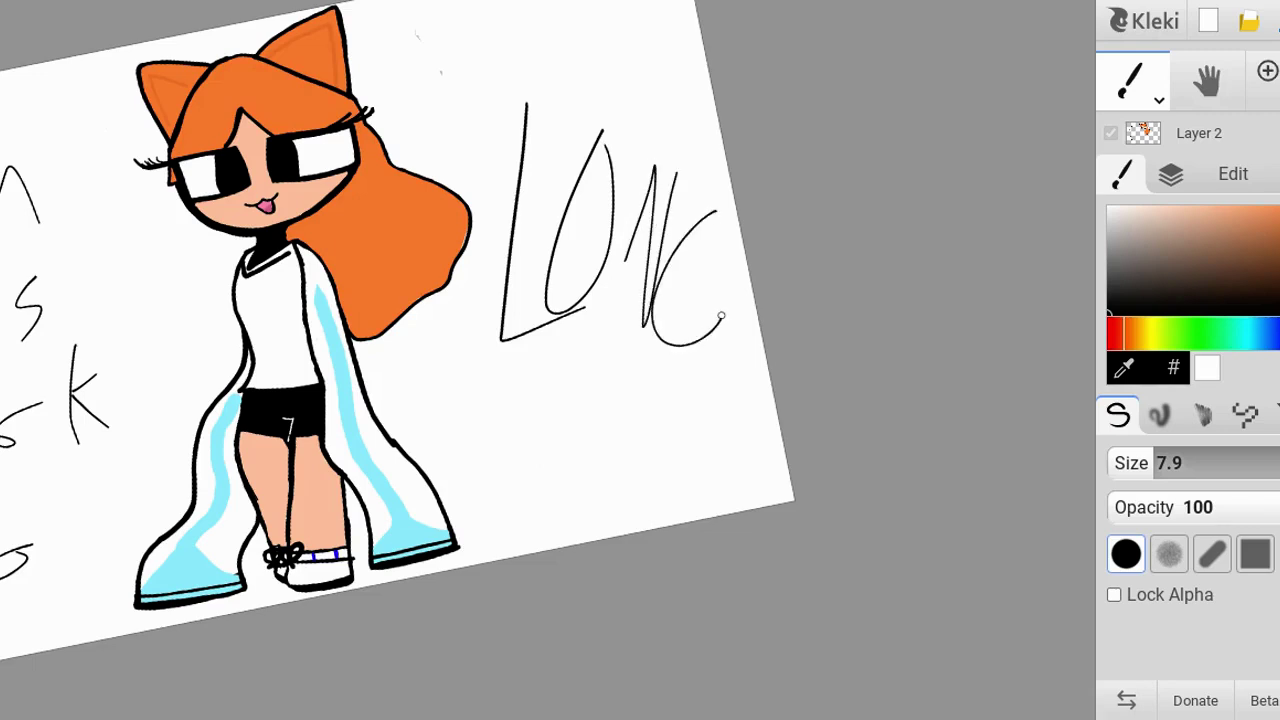
scroll(450, 320, "down", 3)
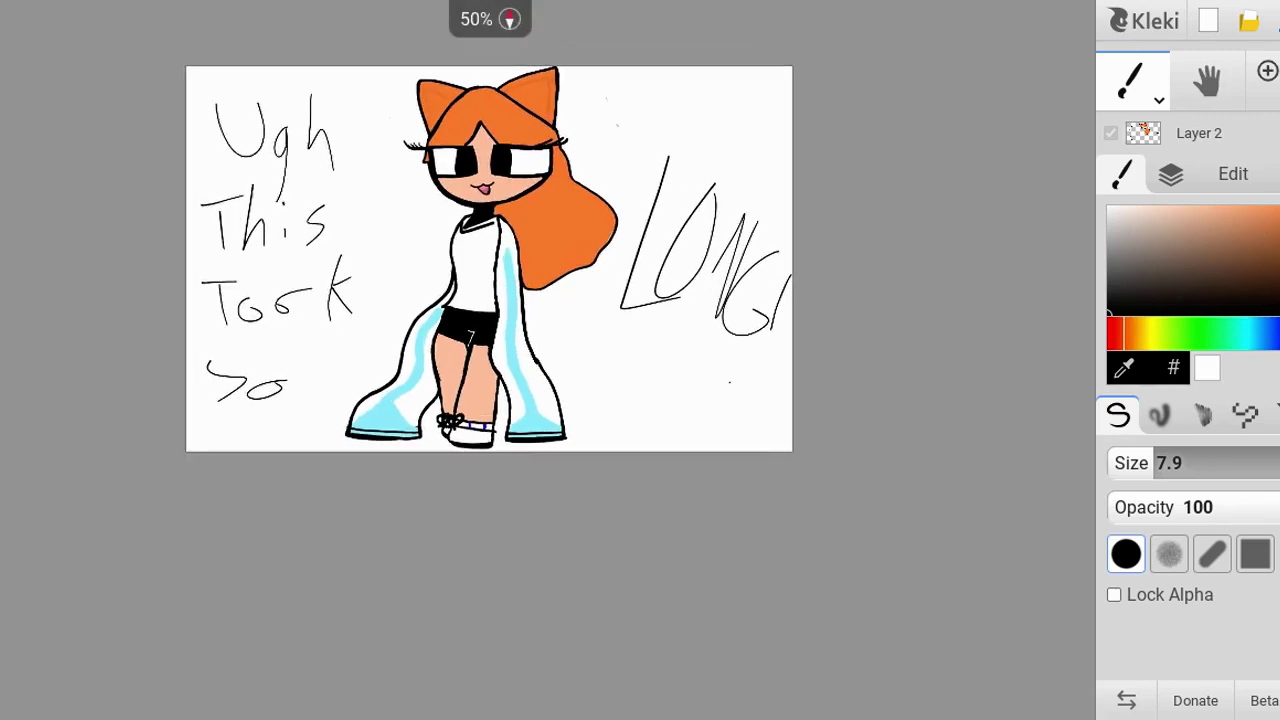
scroll(450, 320, "up", 1)
scroll(470, 300, "up", 1)
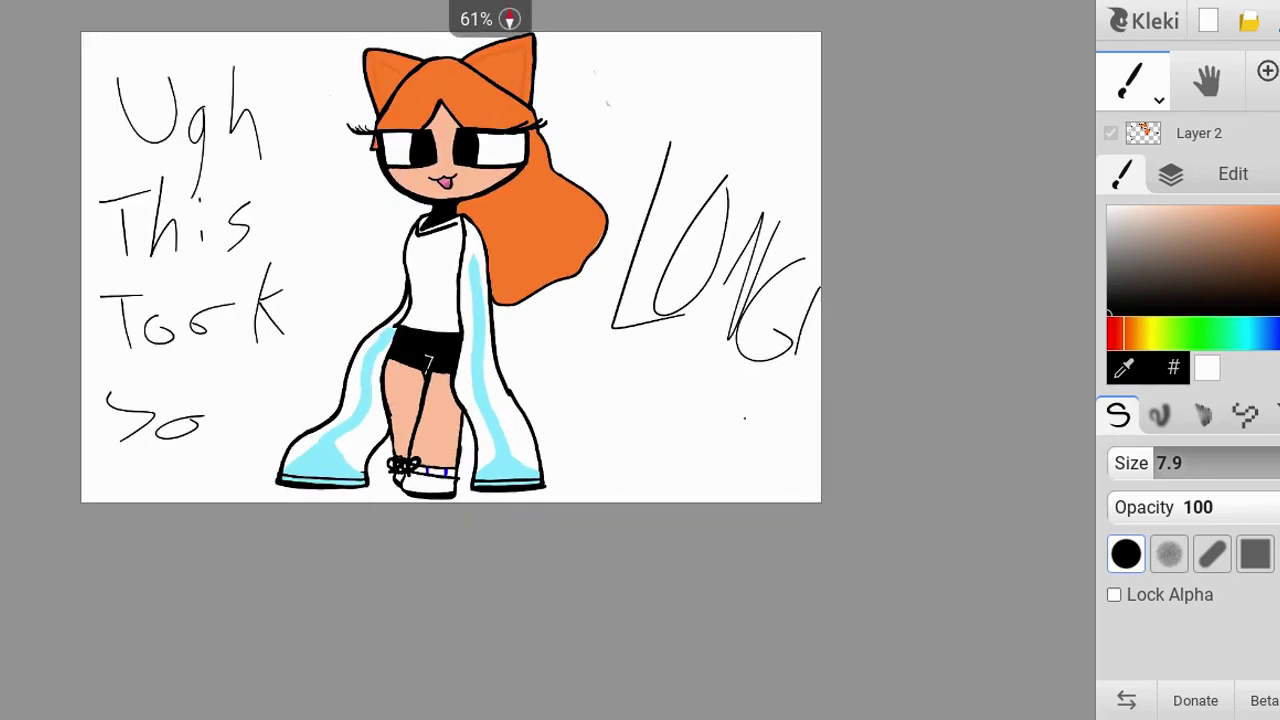
Step: Erase the handwritten words on both sides of the character with a size 206 eraser
key("e")
left_click_drag(1202, 463, 1279, 463)
mouse_move(684, 150)
left_mouse_down()
mouse_move(651, 362)
mouse_move(622, 313)
left_mouse_up()
mouse_move(692, 141)
left_mouse_down()
mouse_move(714, 223)
mouse_move(771, 191)
mouse_move(784, 408)
left_mouse_up()
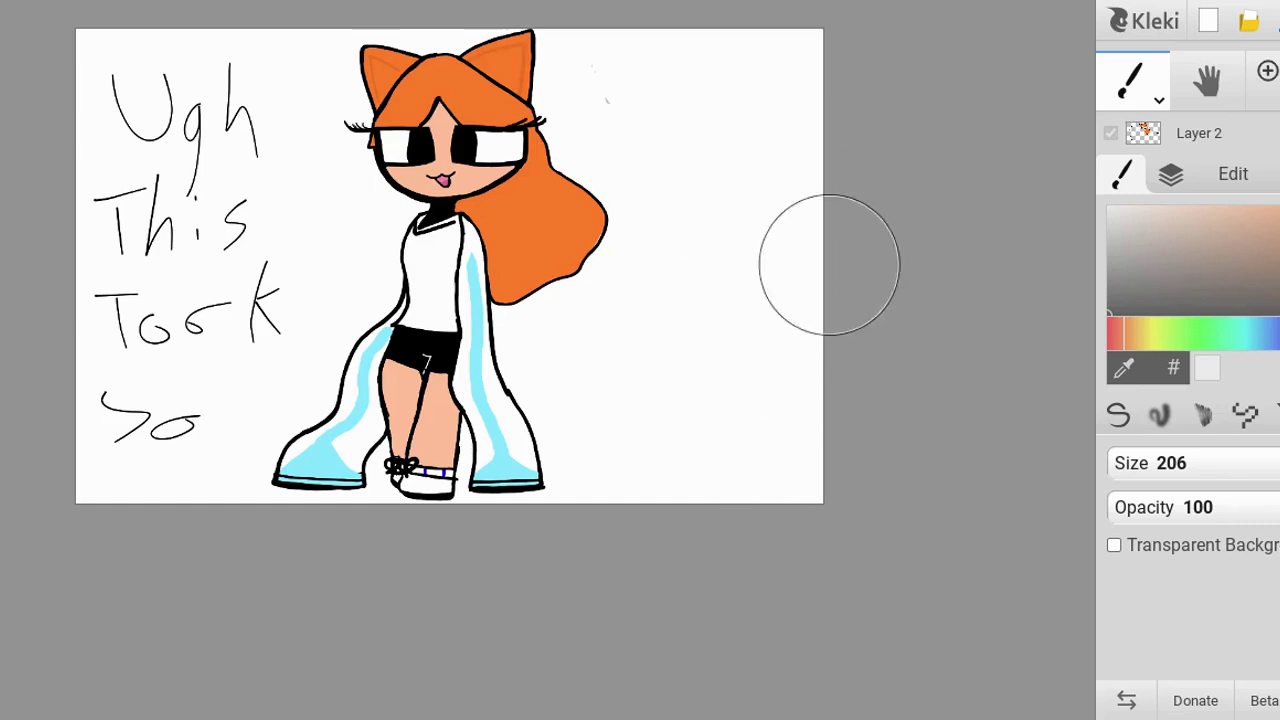
mouse_move(277, 357)
left_mouse_down()
mouse_move(214, 51)
mouse_move(177, 320)
mouse_move(121, 372)
left_mouse_up()
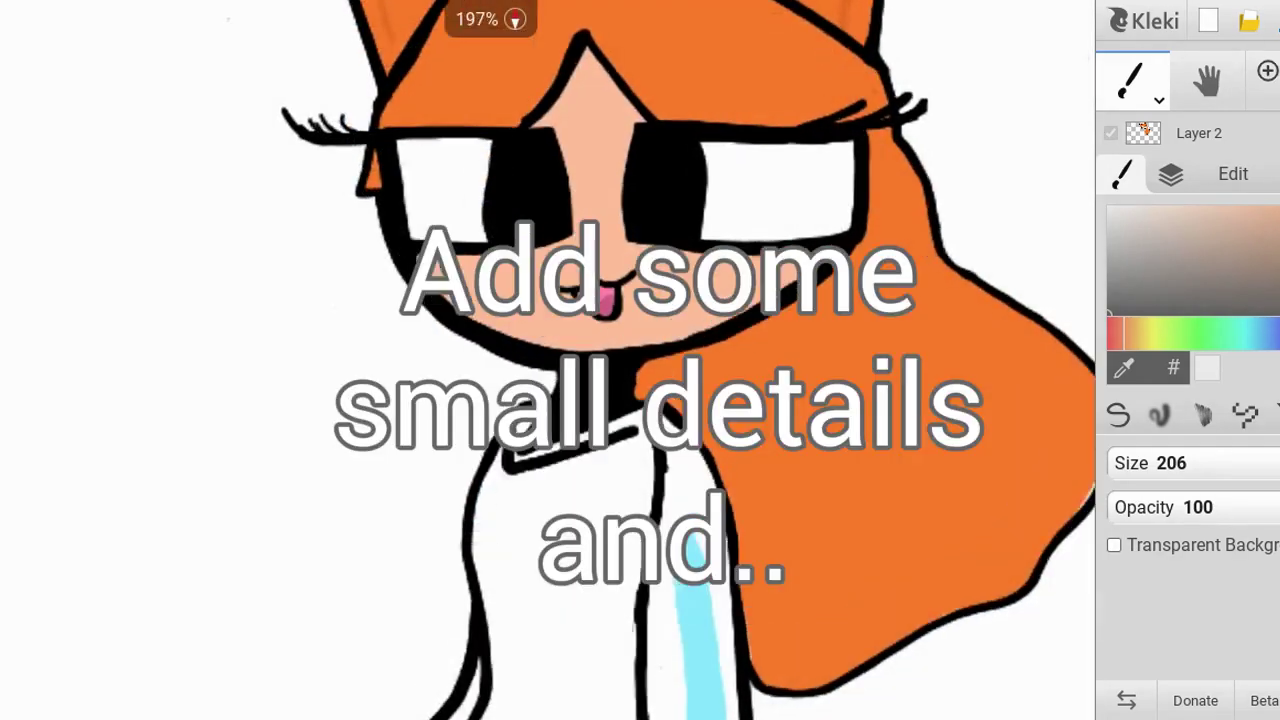
Step: Examine the face and hair shading up close, and the whole picture with its blue stars, wavy lines and lettering
scroll(634, 294, "up", 6)
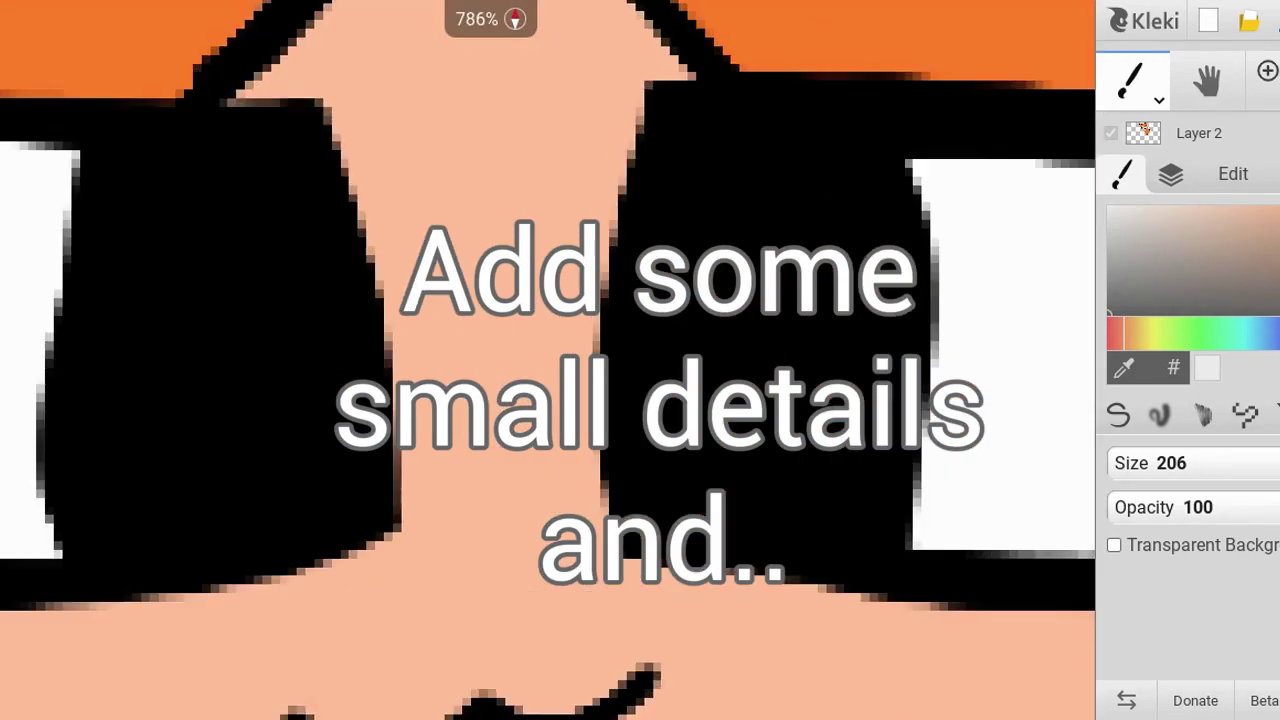
scroll(500, 360, "up", 11)
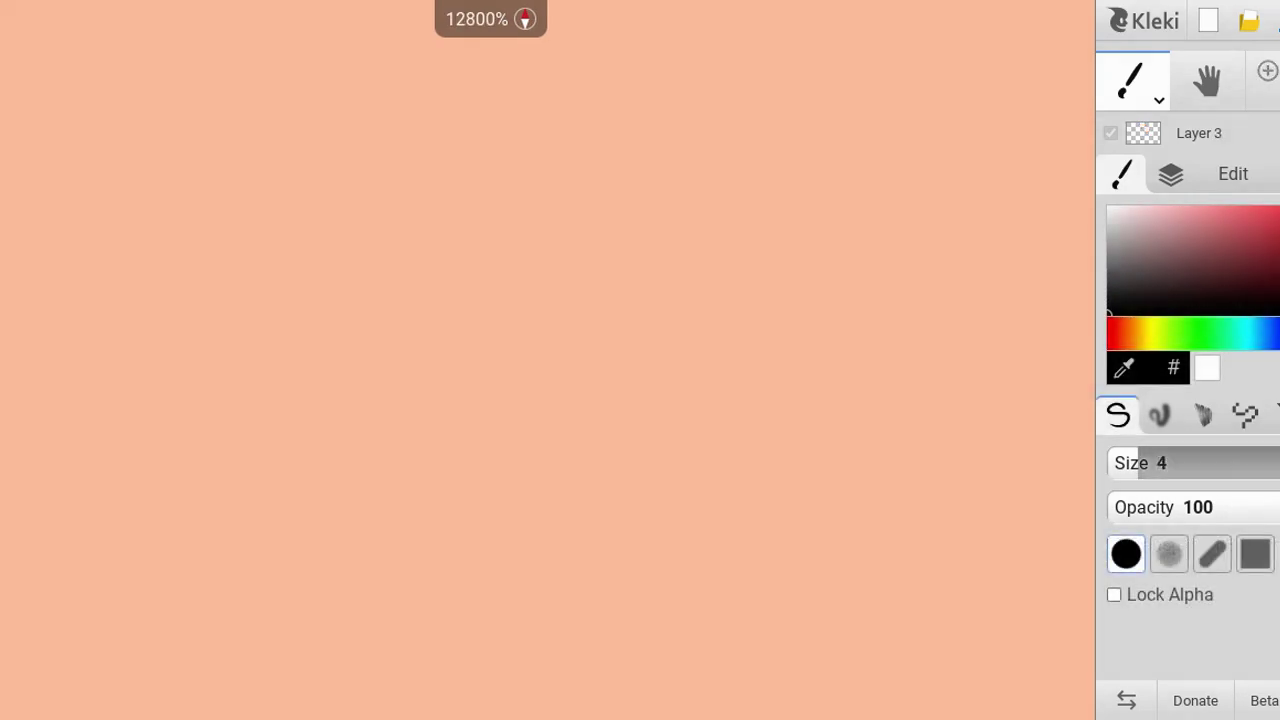
scroll(548, 360, "down", 8)
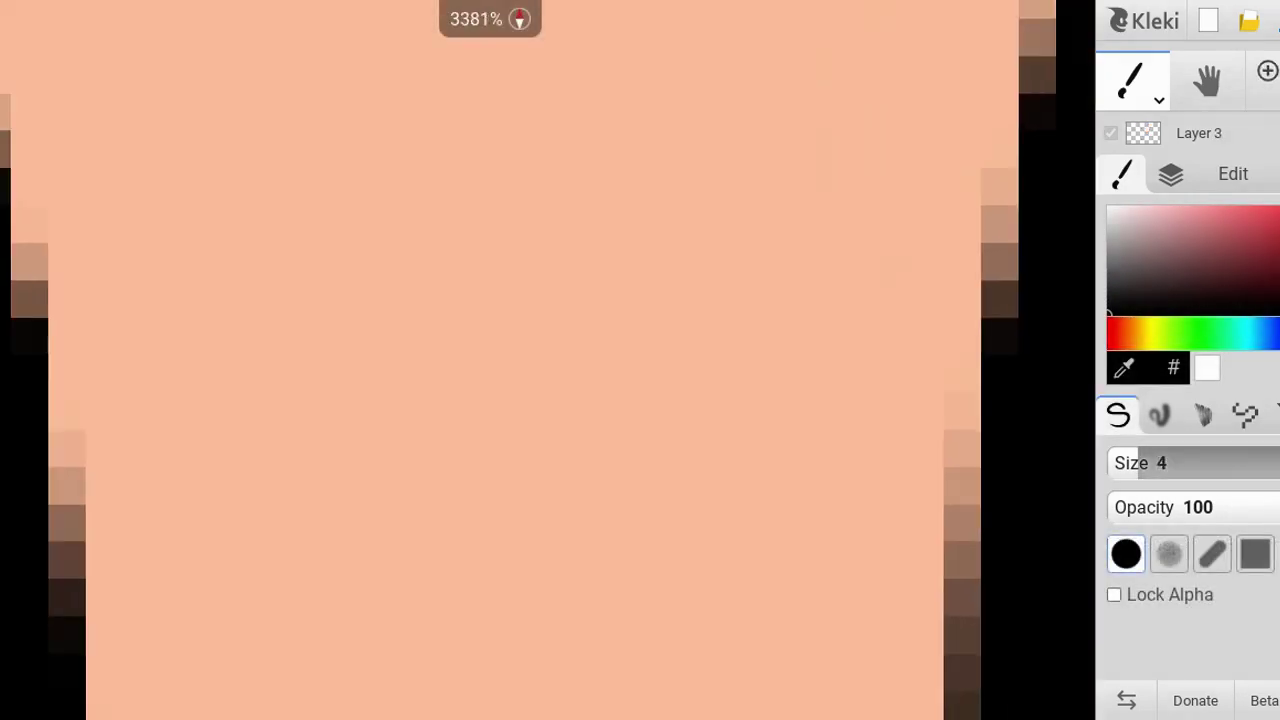
scroll(548, 360, "down", 8)
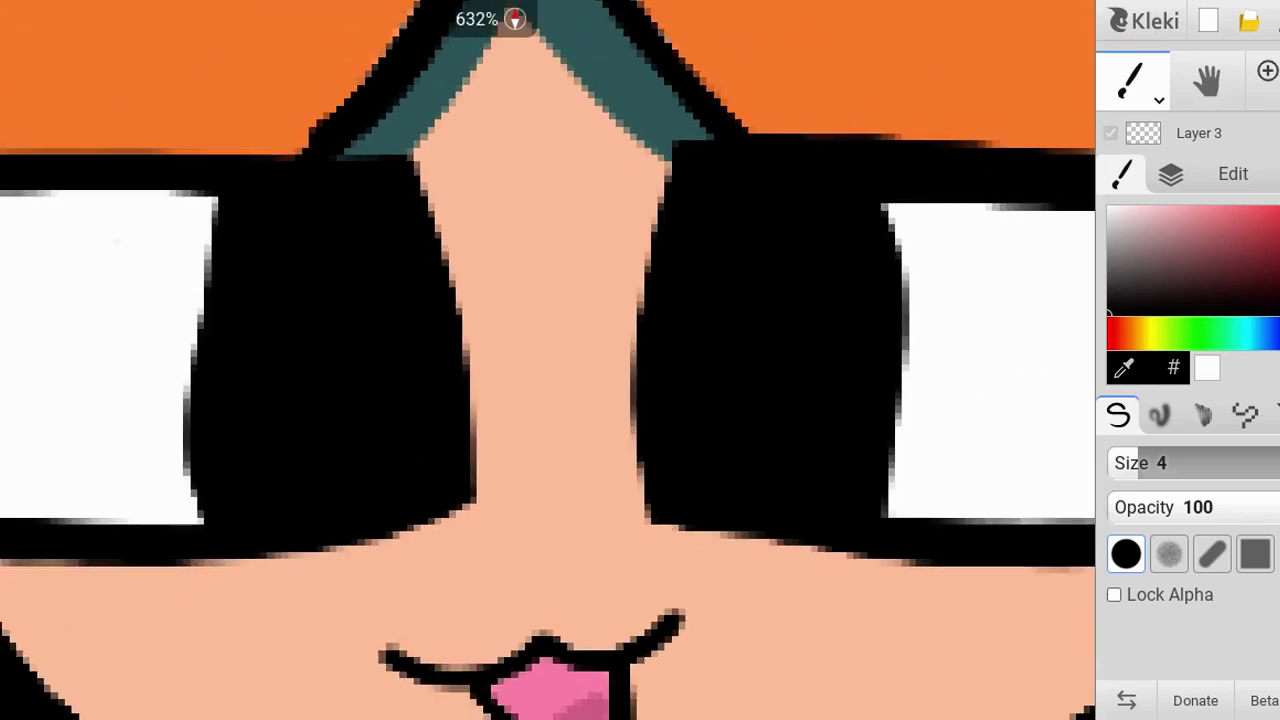
scroll(548, 360, "down", 5)
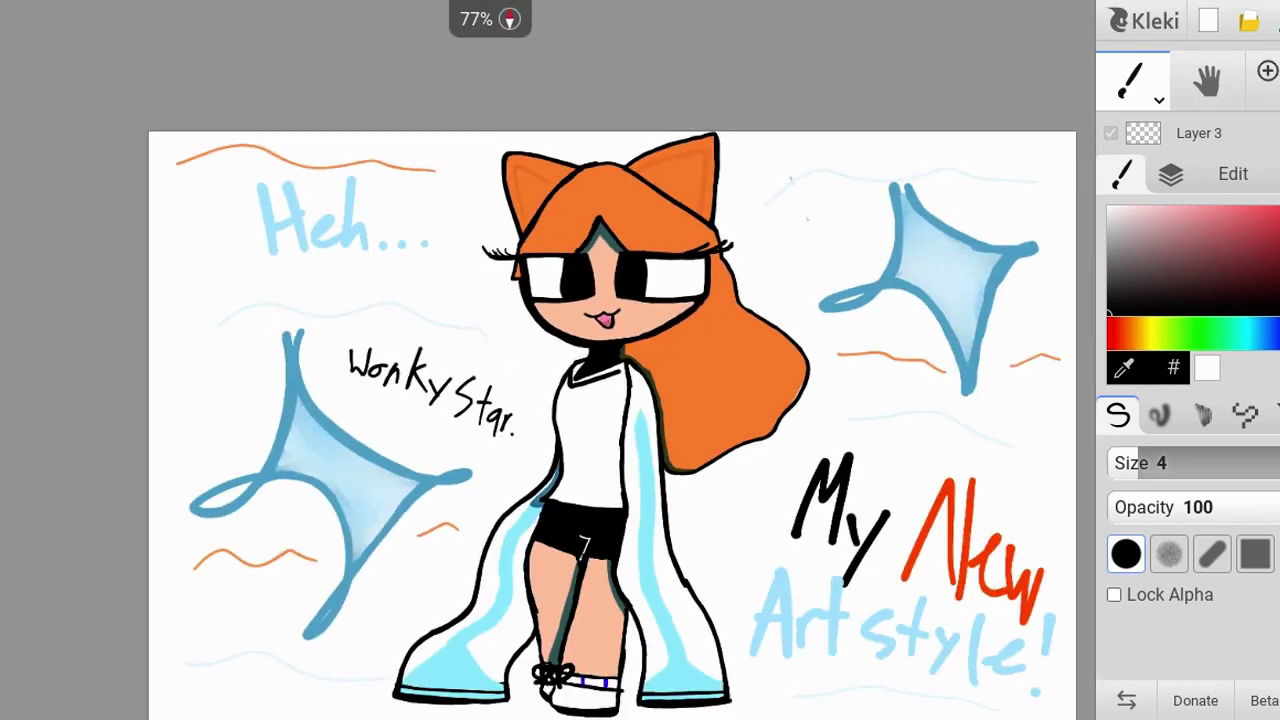
scroll(572, 314, "up", 3)
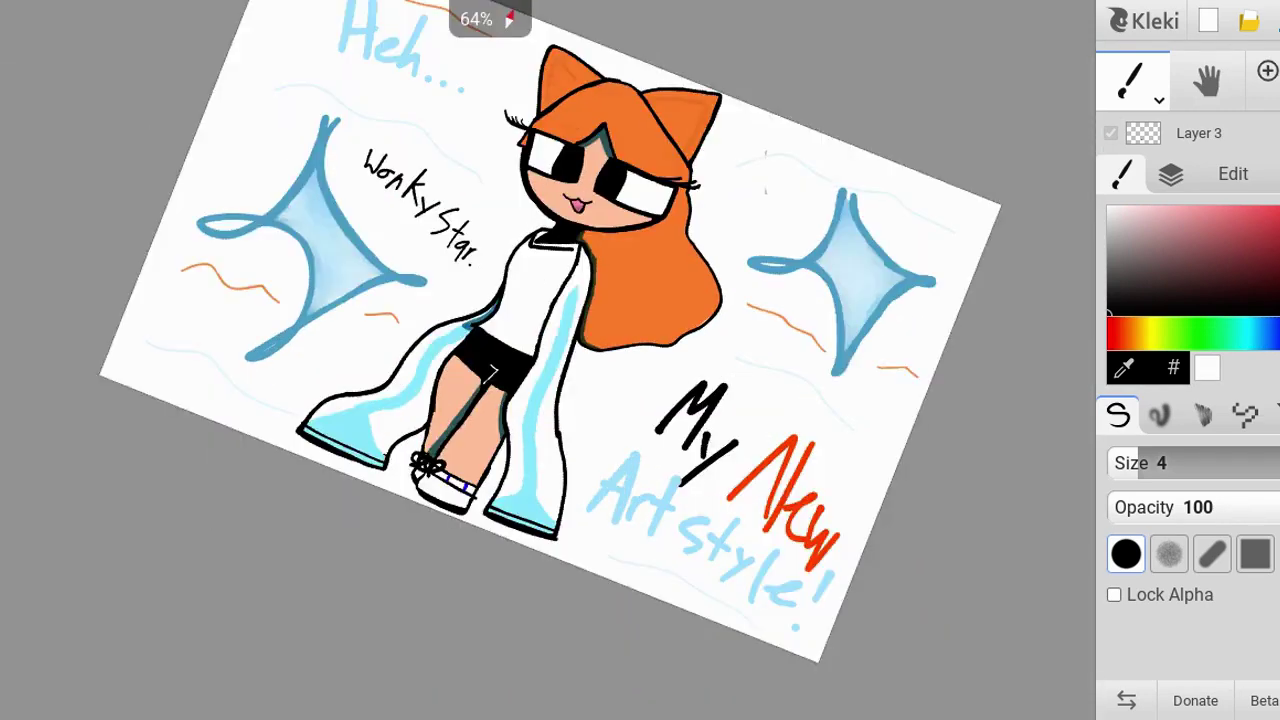
scroll(548, 360, "up", 2)
scroll(548, 360, "down", 1)
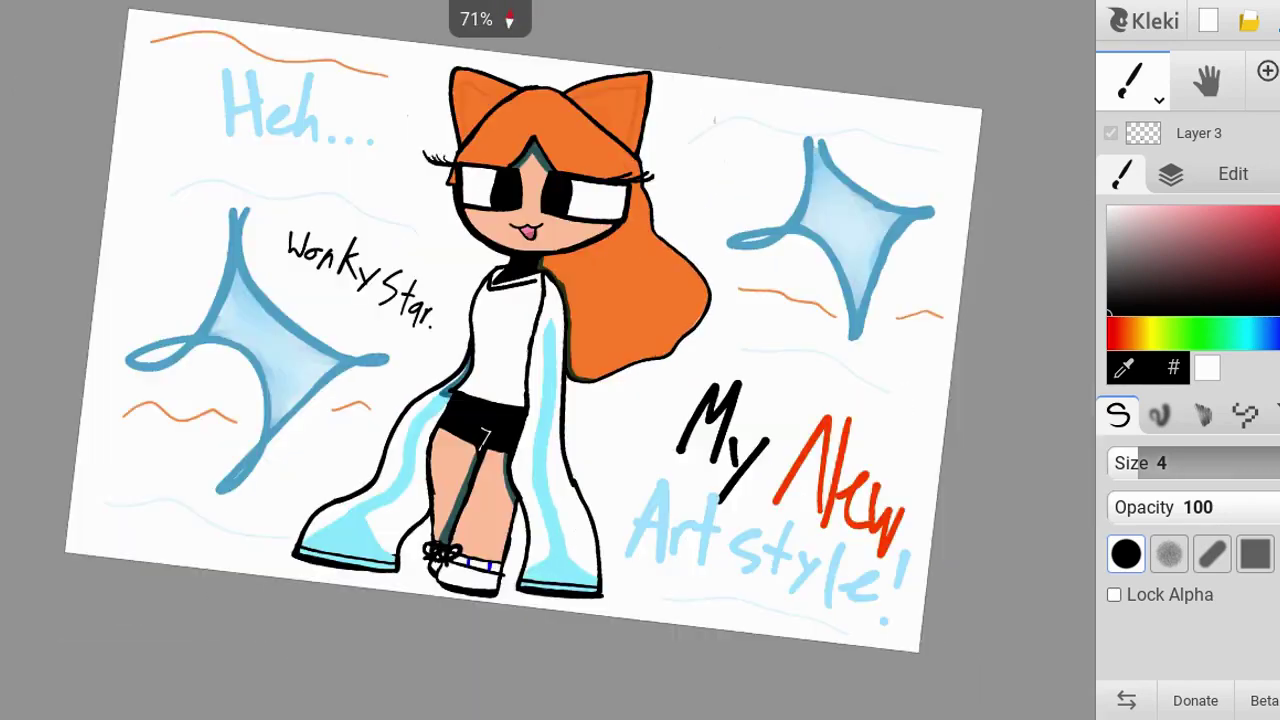
scroll(548, 360, "up", 1)
scroll(548, 360, "up", 5)
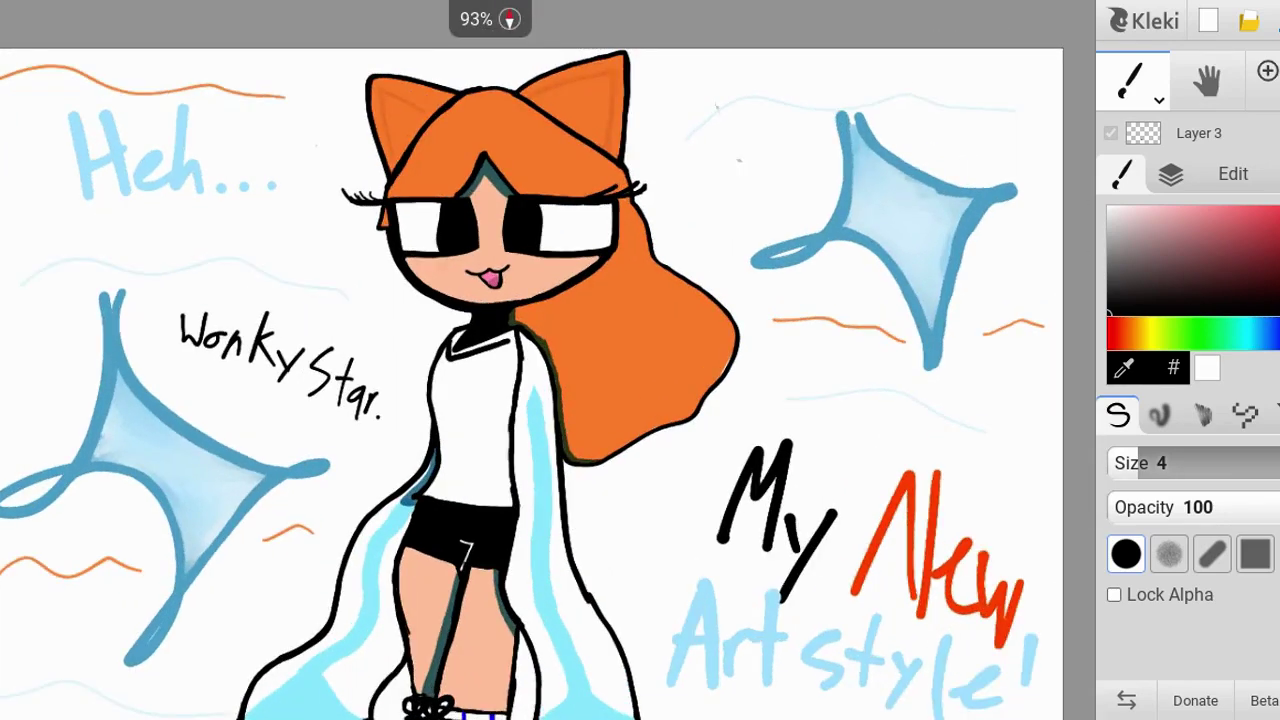
scroll(490, 300, "up", 3)
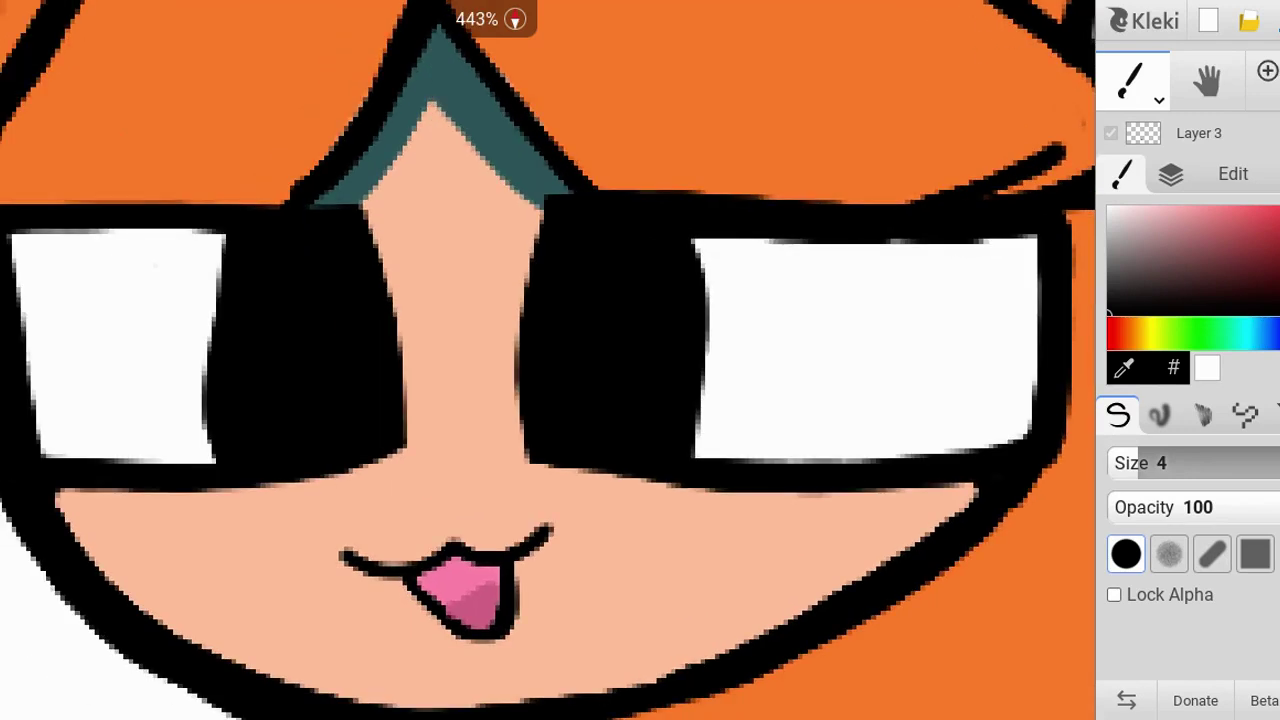
scroll(548, 360, "down", 2)
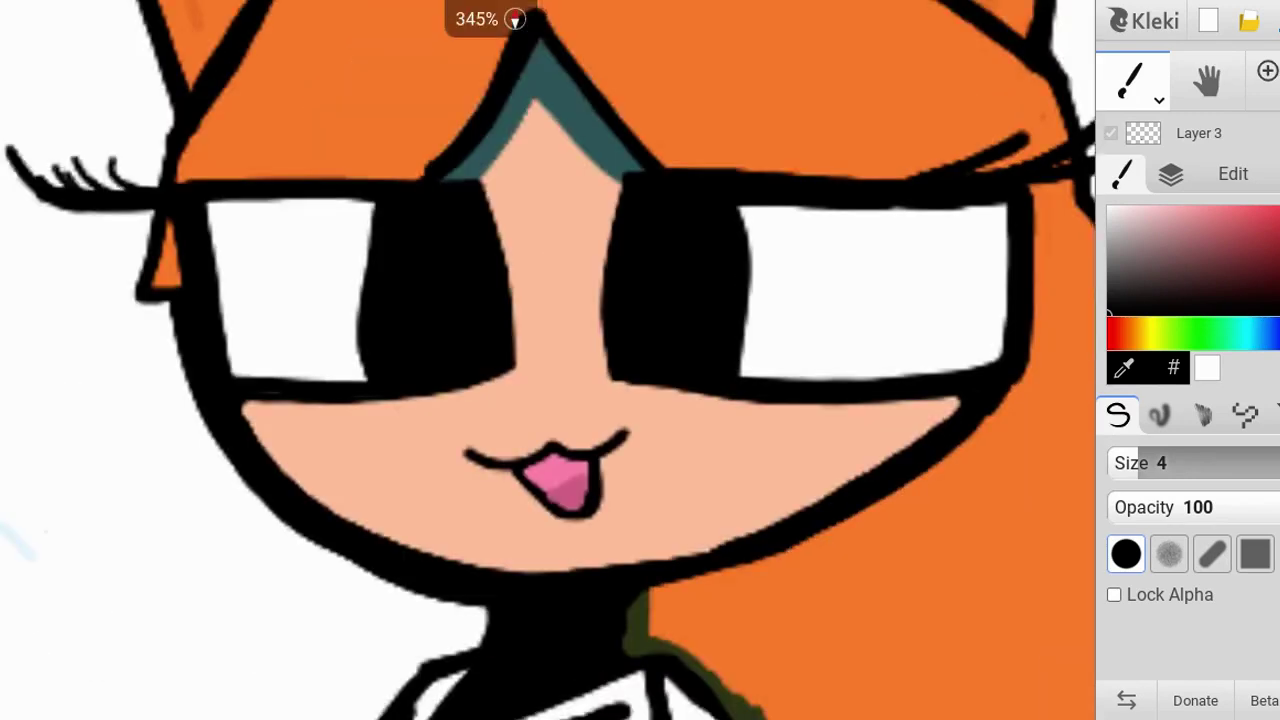
scroll(548, 360, "up", 2)
scroll(548, 360, "down", 1)
scroll(490, 300, "down", 5)
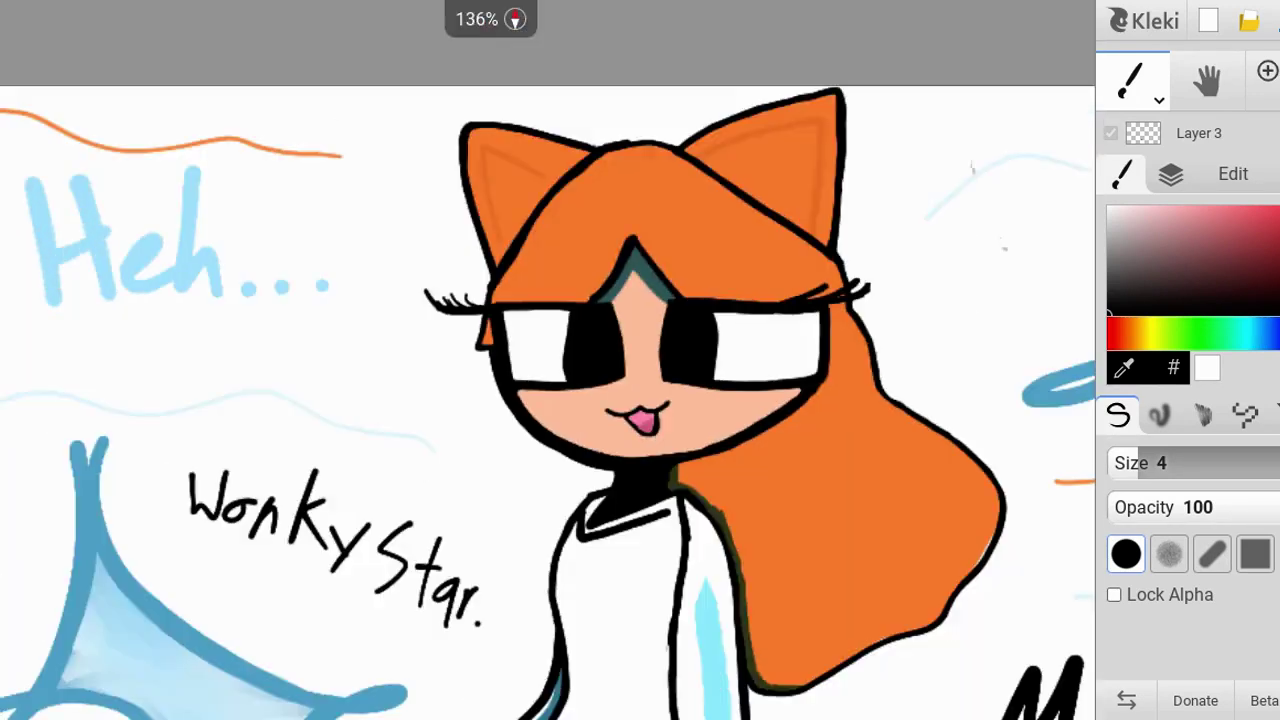
scroll(792, 248, "down", 2)
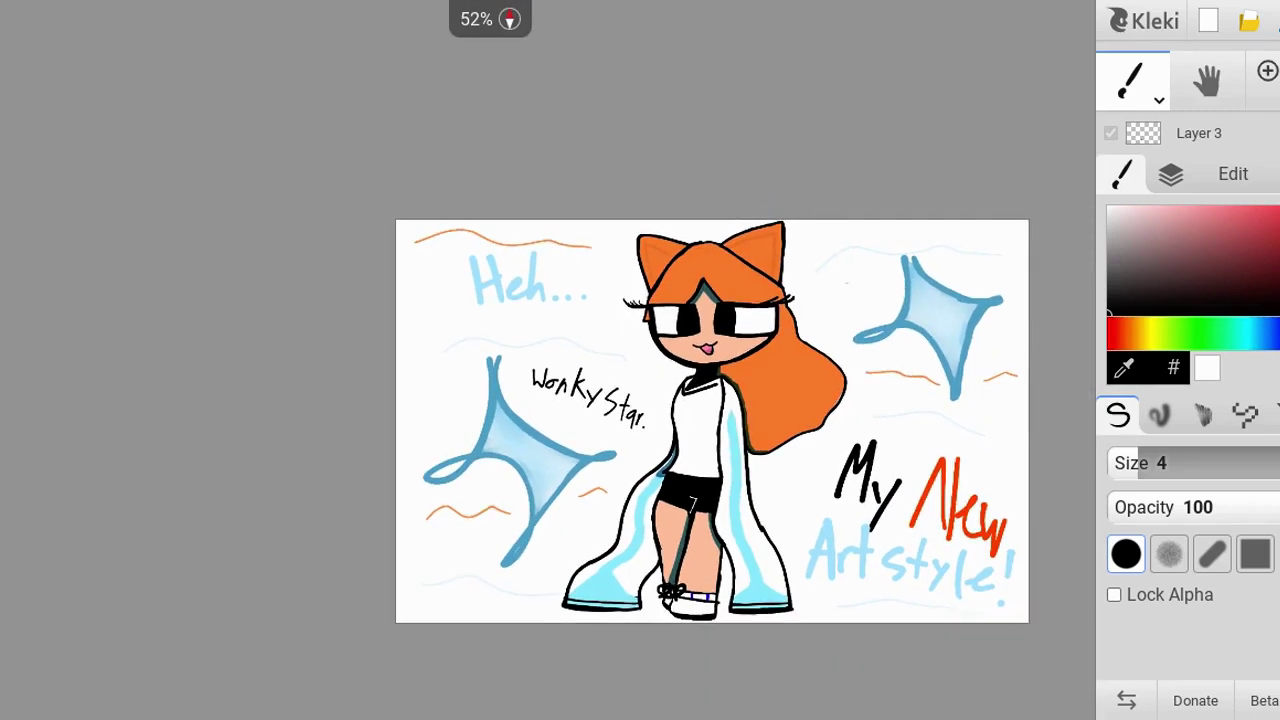
scroll(760, 340, "up", 4)
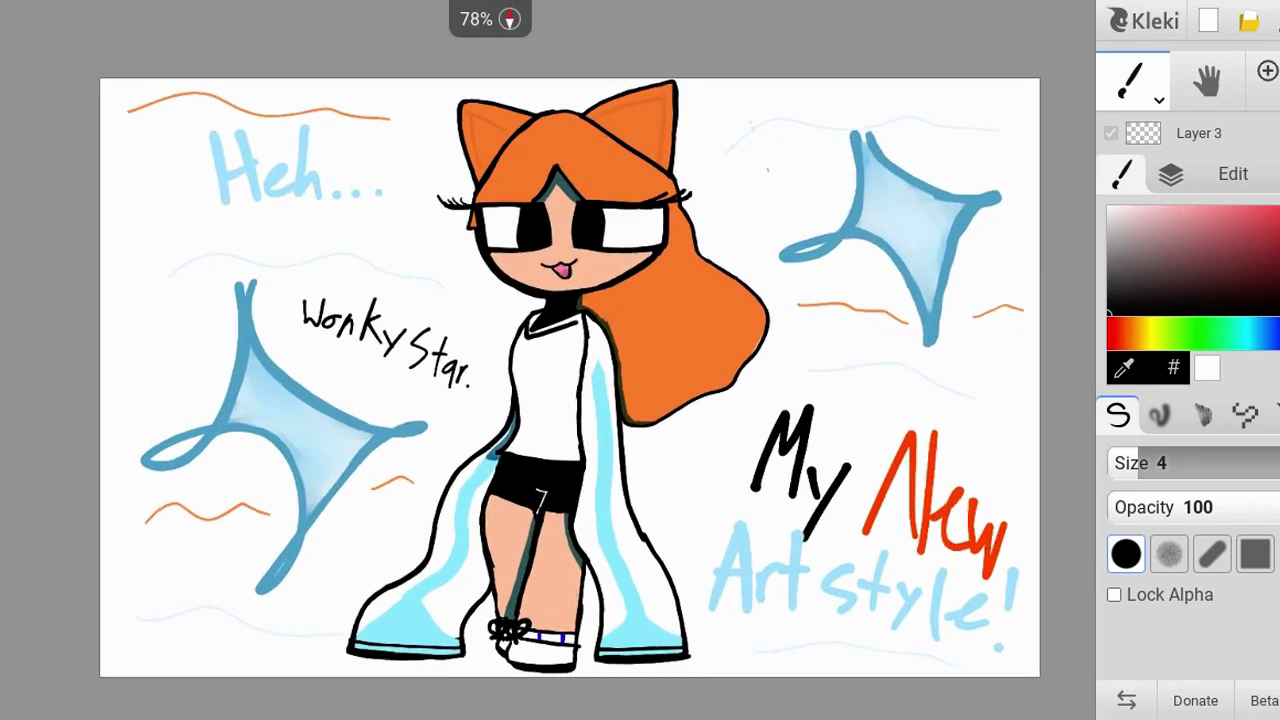
scroll(548, 360, "down", 2)
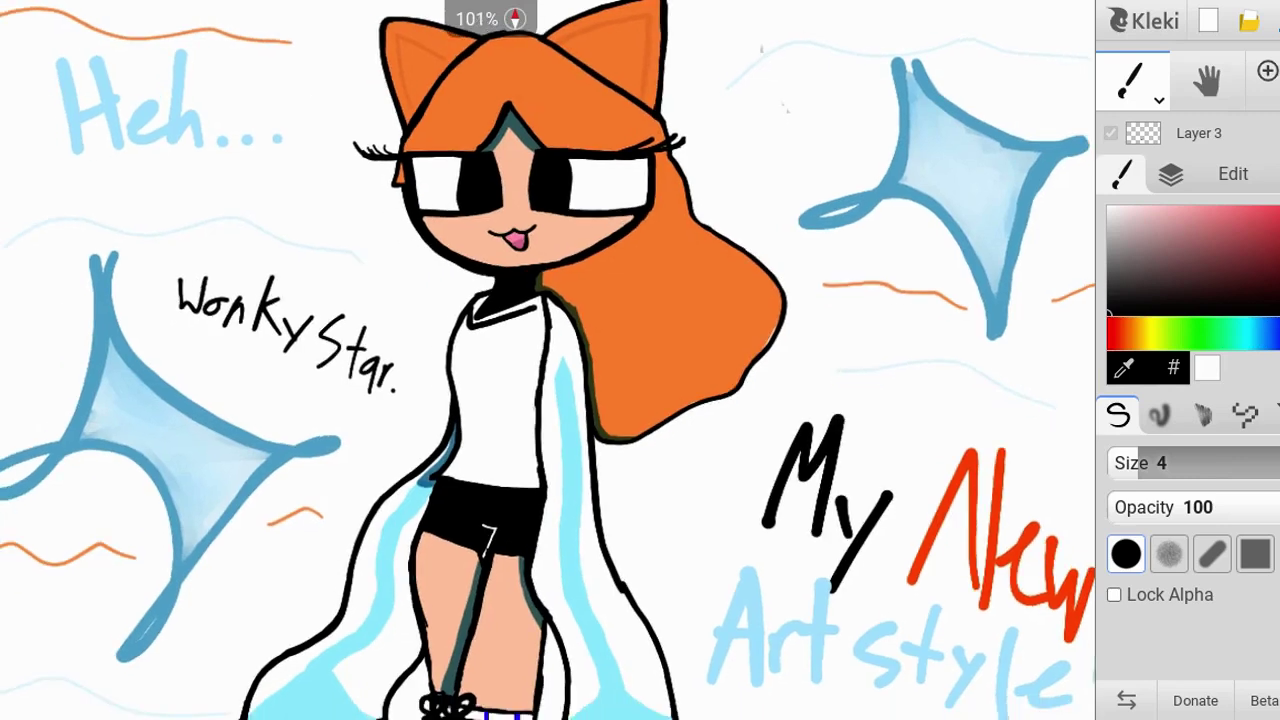
scroll(548, 360, "down", 1)
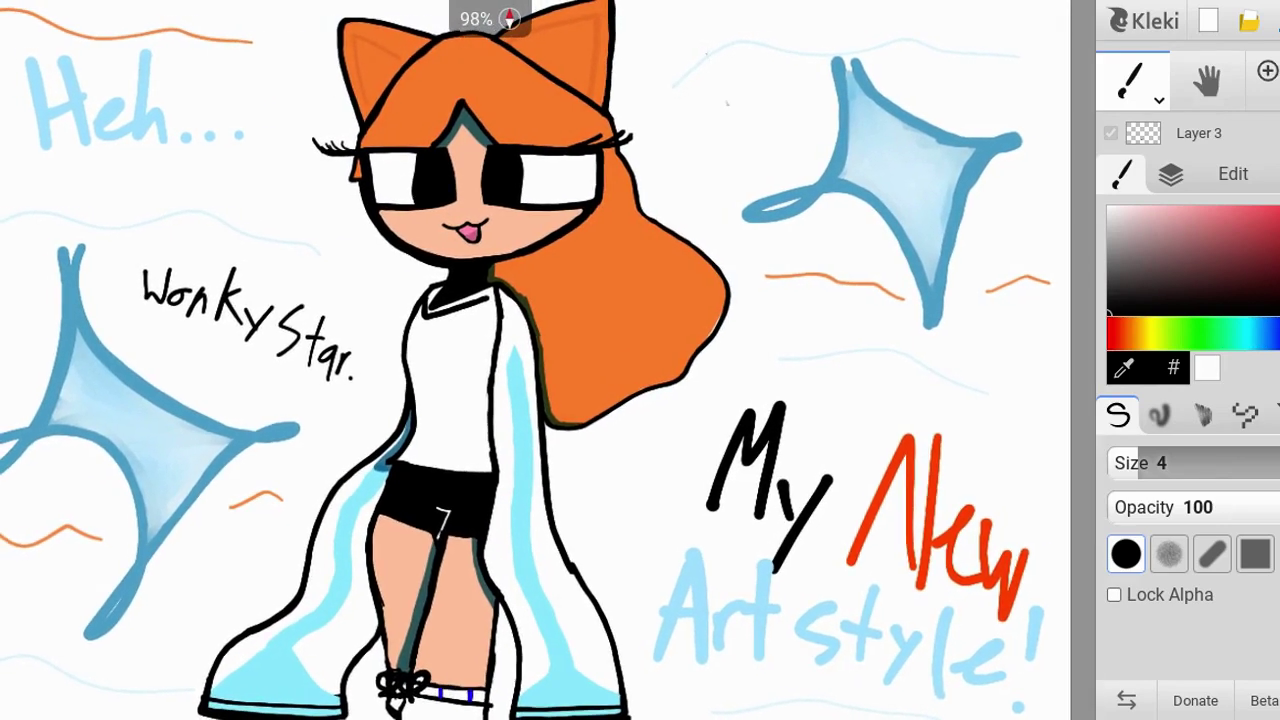
scroll(548, 360, "down", 1)
scroll(548, 360, "up", 2)
scroll(548, 360, "up", 2)
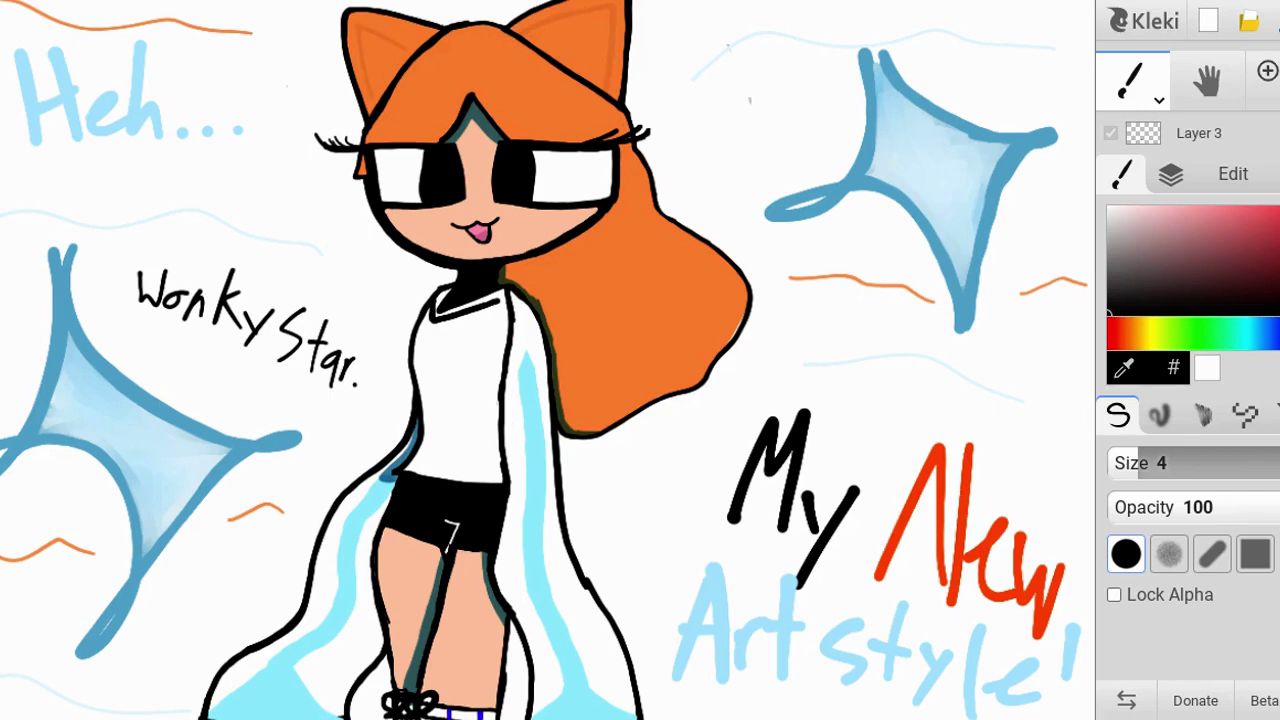
Step: Add a new layer above Layer 3 for further brushwork
left_click(1233, 174)
left_click(1277, 174)
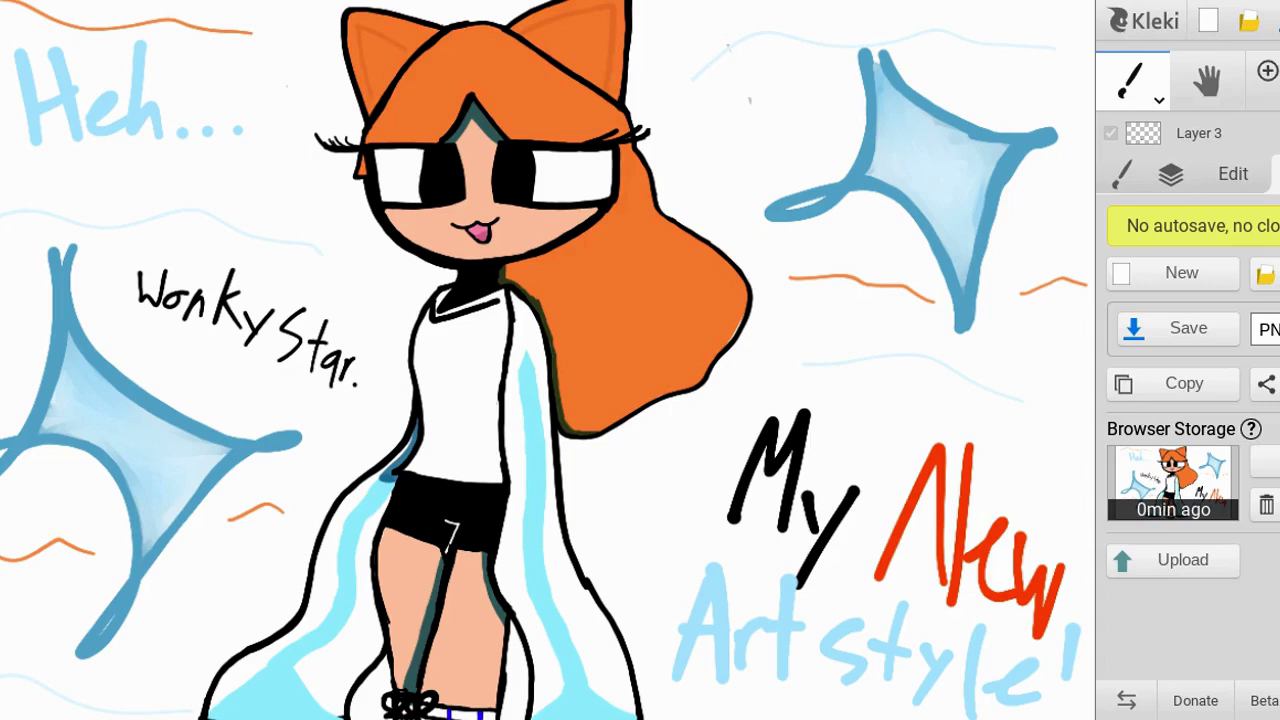
left_click(1170, 174)
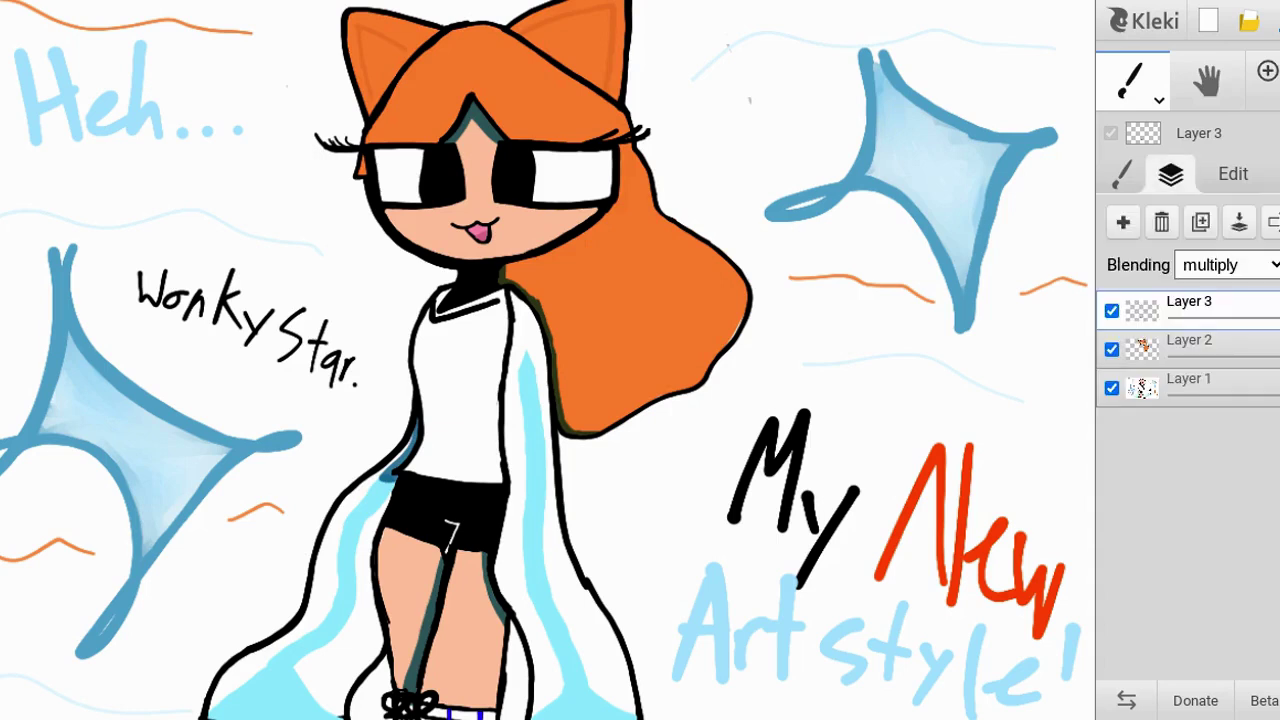
left_click(1123, 222)
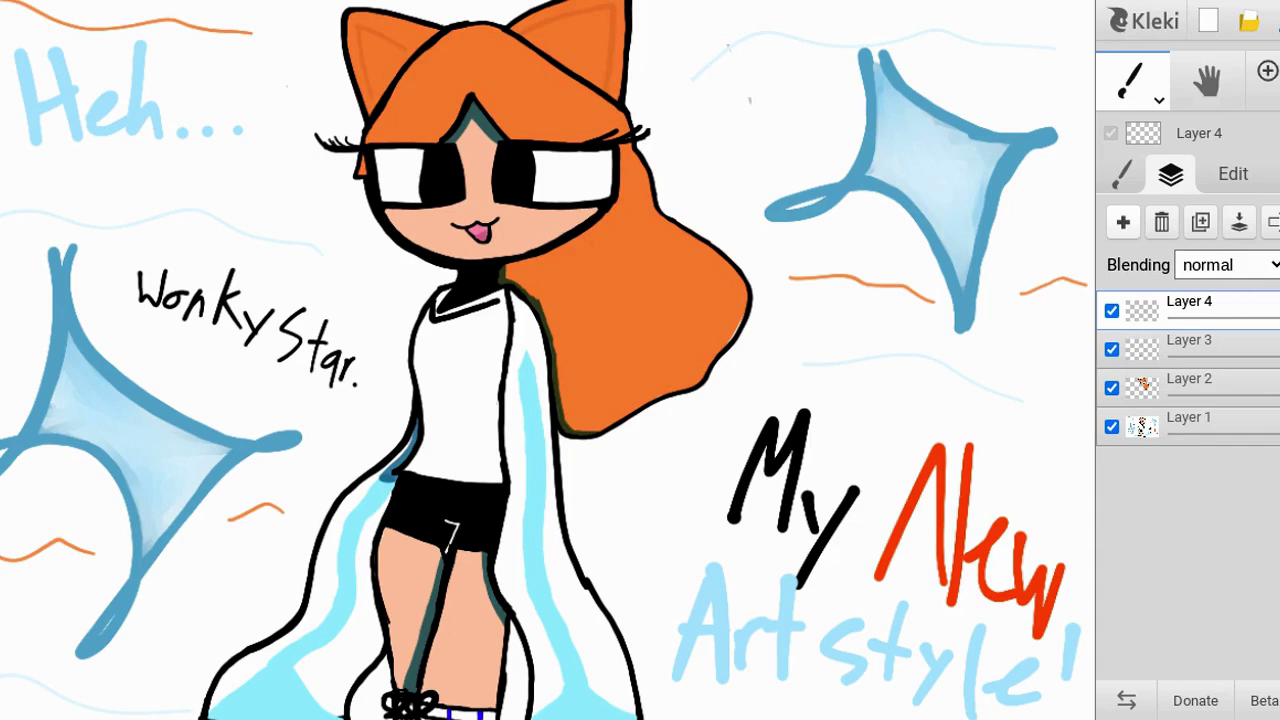
left_click(1122, 174)
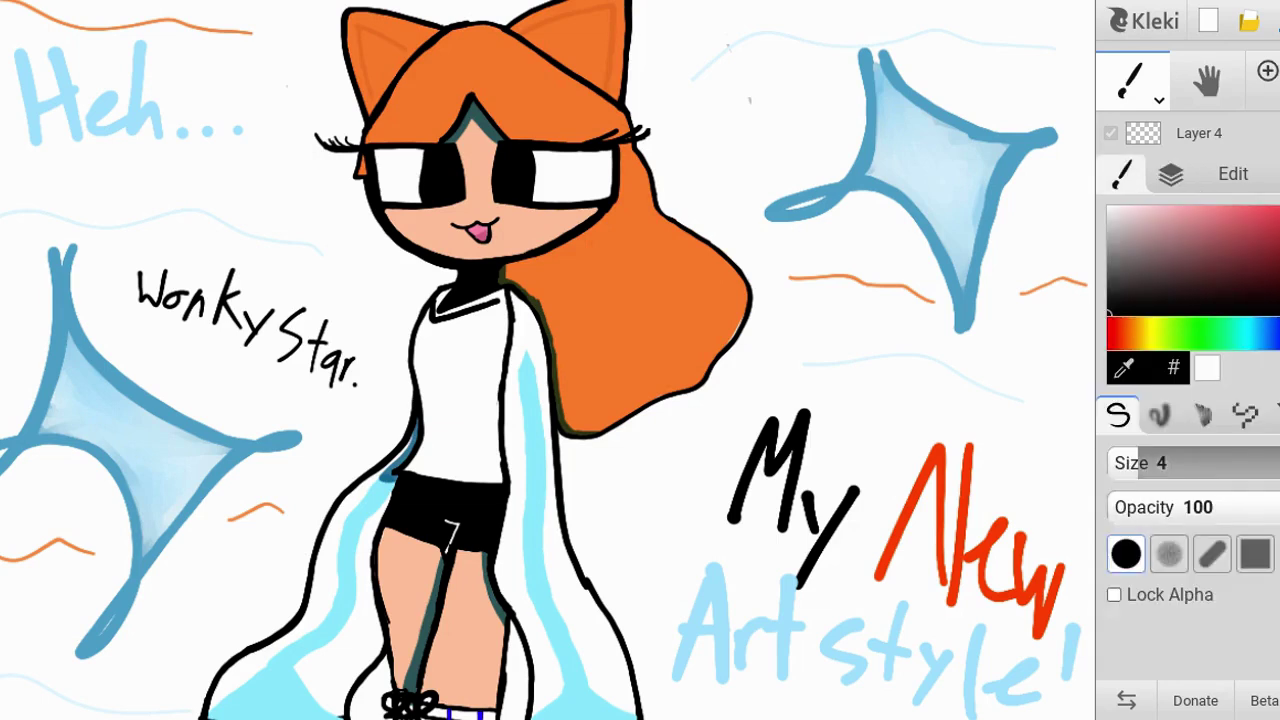
Step: Write "BYE" and the upright stroke of an exclamation mark in huge black letters across the picture at size 200
scroll(547, 360, "down", 5)
left_click_drag(1138, 463, 1278, 463)
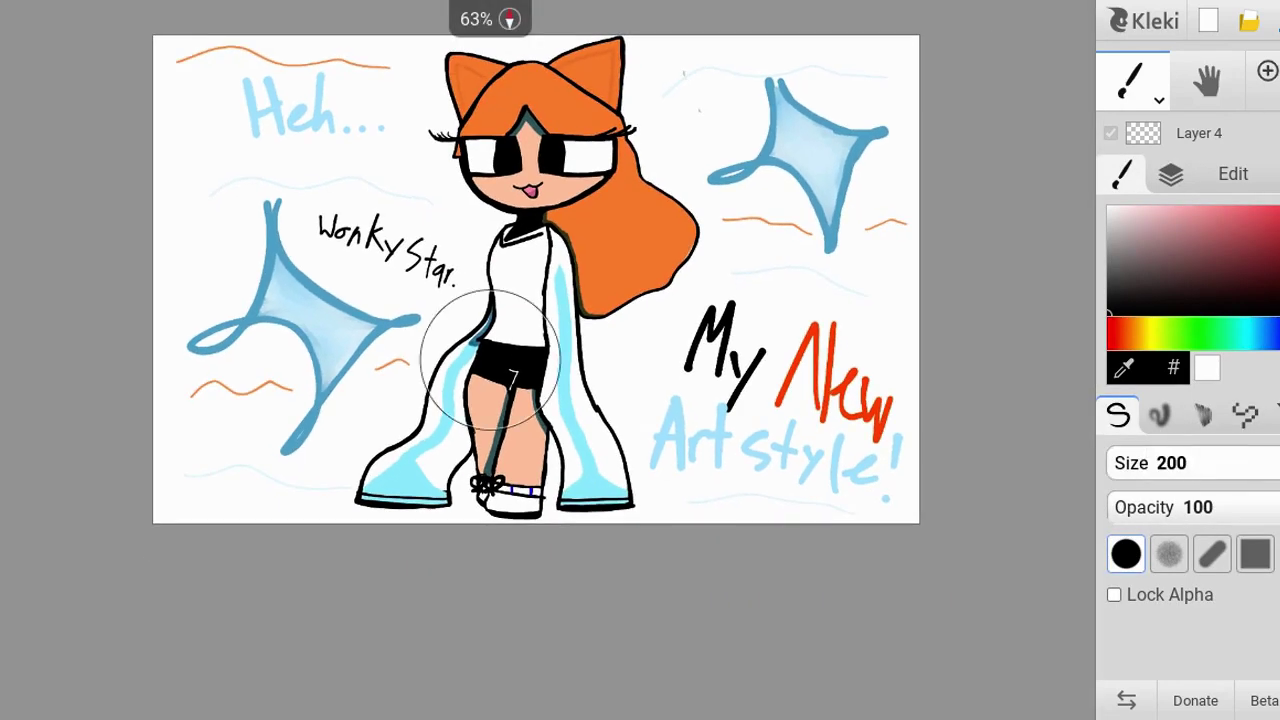
mouse_move(200, 103)
left_mouse_down()
mouse_move(239, 88)
mouse_move(277, 201)
mouse_move(269, 212)
mouse_move(327, 295)
mouse_move(185, 395)
left_mouse_up()
left_click_drag(350, 120, 555, 85)
left_click_drag(440, 285, 450, 405)
mouse_move(575, 120)
left_mouse_down()
mouse_move(568, 400)
mouse_move(745, 100)
left_mouse_up()
left_click_drag(540, 255, 660, 240)
left_click_drag(560, 380, 750, 320)
left_click_drag(775, 110, 775, 350)
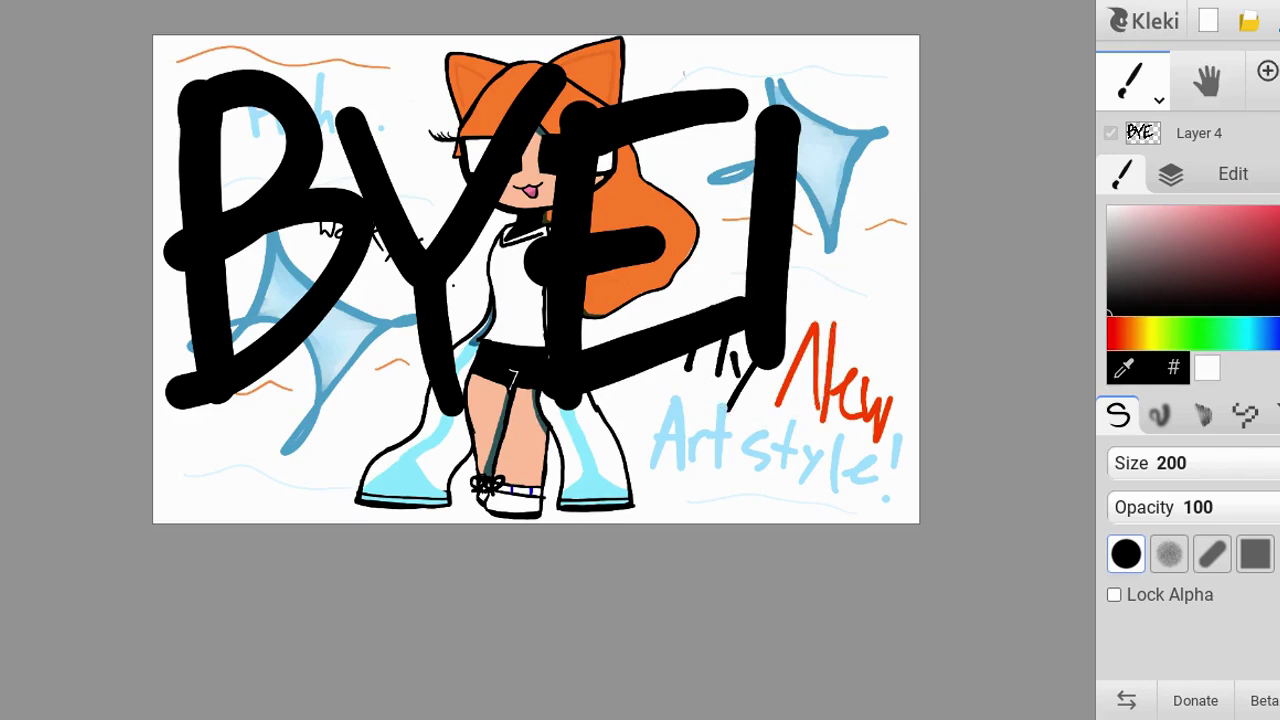